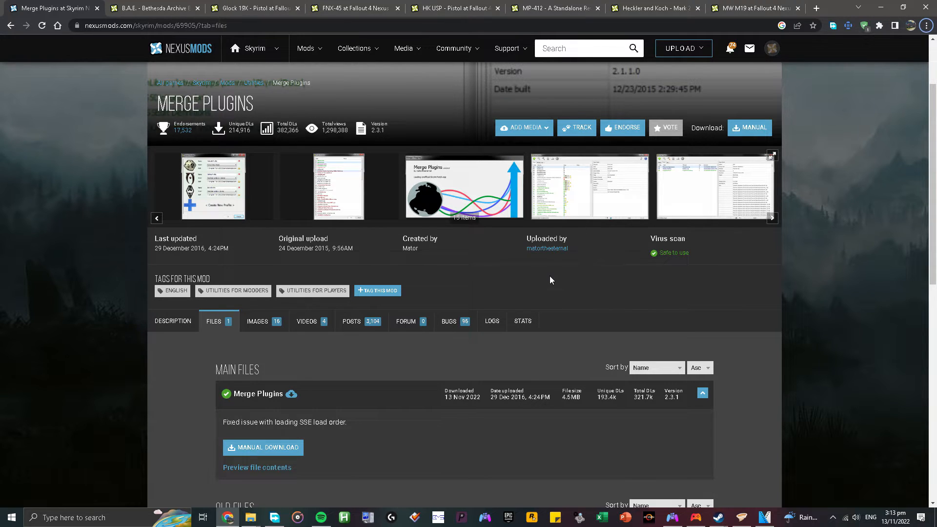
Review the Merge Plugins mod page and the main download file of the B.A.E. - Bethesda Archive Extractor page.
{"action": "scroll", "coordinate": [547, 260], "scroll_direction": "up", "scroll_amount": 2}
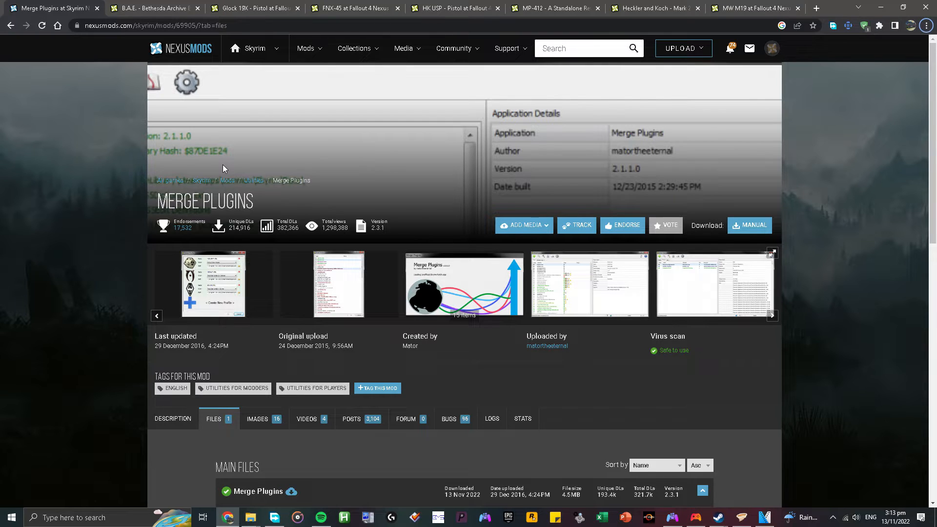
{"action": "scroll", "coordinate": [222, 165], "scroll_direction": "down", "scroll_amount": 2}
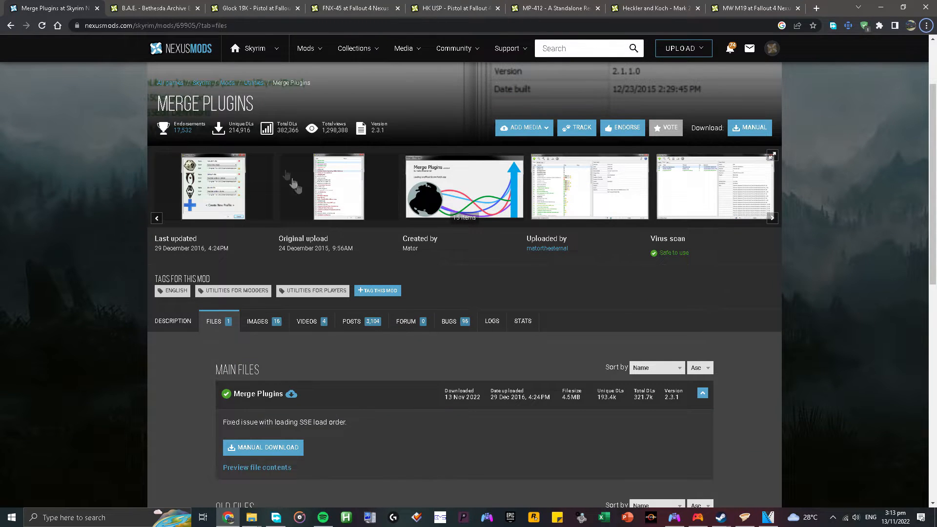
{"action": "left_click", "coordinate": [156, 8]}
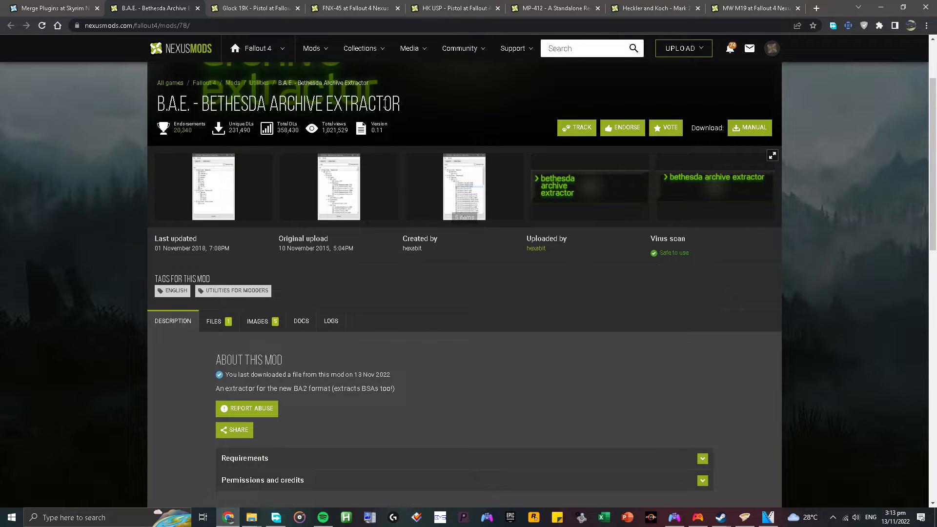
{"action": "left_click", "coordinate": [214, 326]}
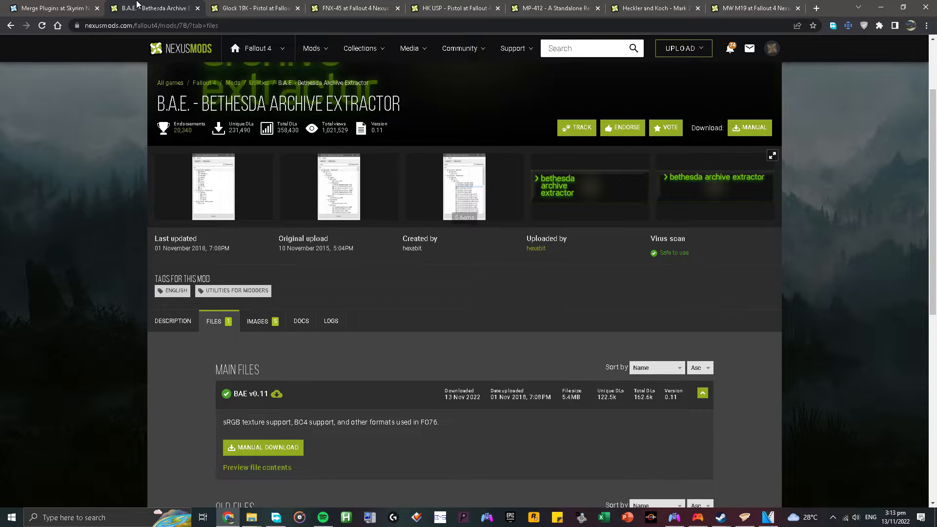
Look through the Fallout 4 weapon mod pages for Glock 19X, FNX-45, HK USP, MP-412, Mark 23 SOCOM and MW M19.
{"action": "left_click", "coordinate": [234, 10]}
{"action": "scroll", "coordinate": [313, 142], "scroll_direction": "up", "scroll_amount": 2}
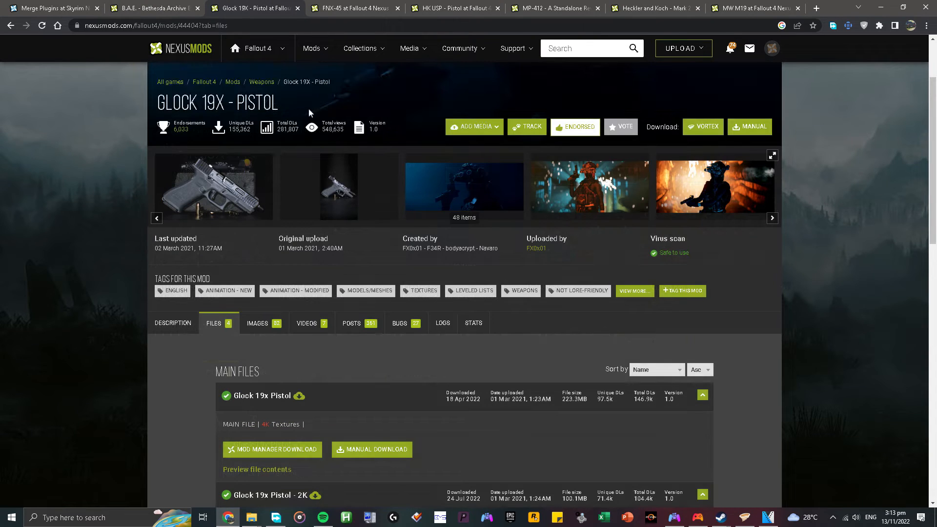
{"action": "left_click", "coordinate": [357, 9]}
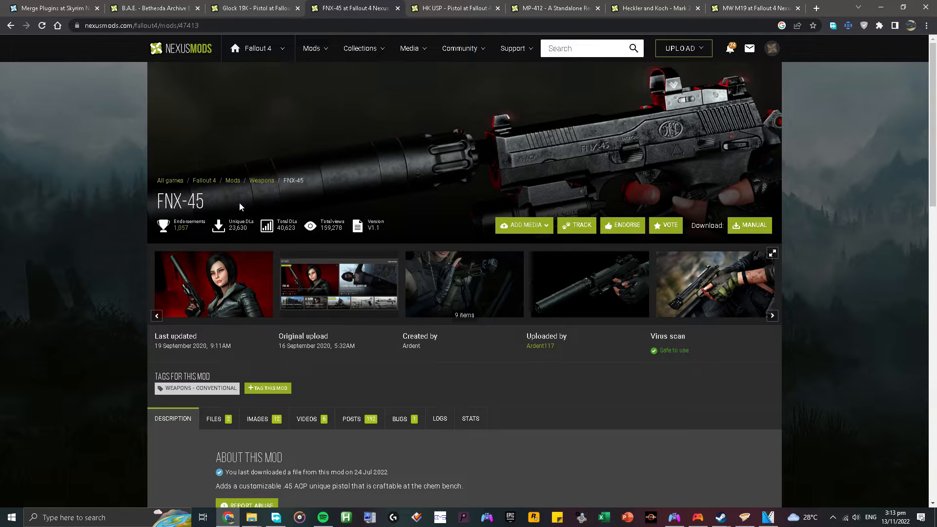
{"action": "left_click", "coordinate": [451, 9]}
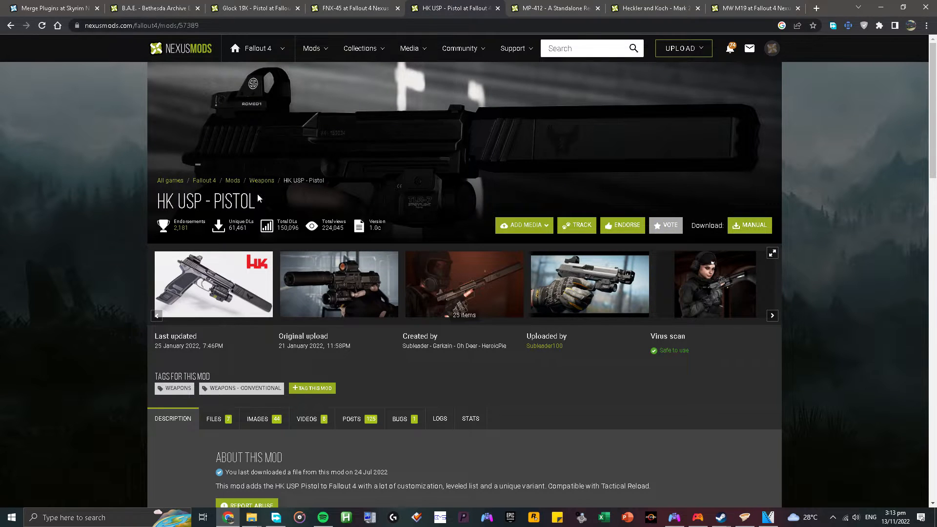
{"action": "left_click", "coordinate": [562, 9]}
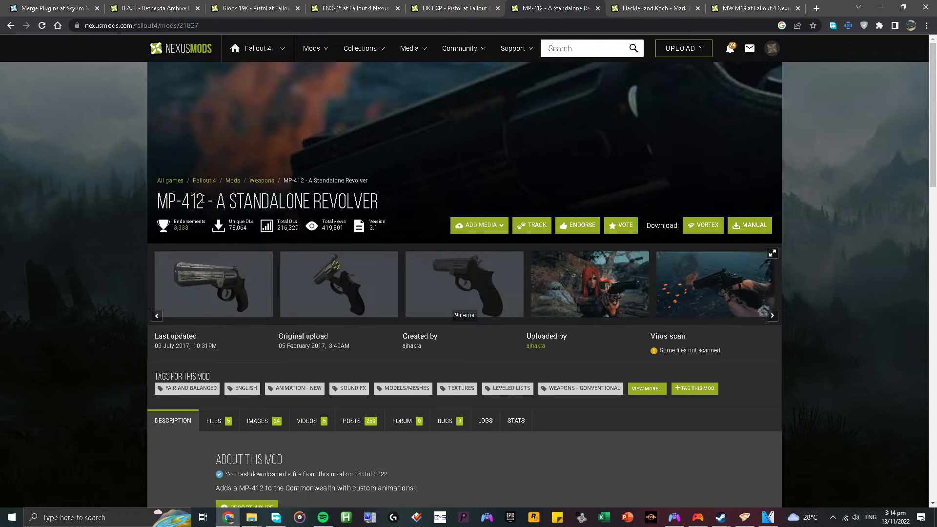
{"action": "left_click", "coordinate": [666, 10]}
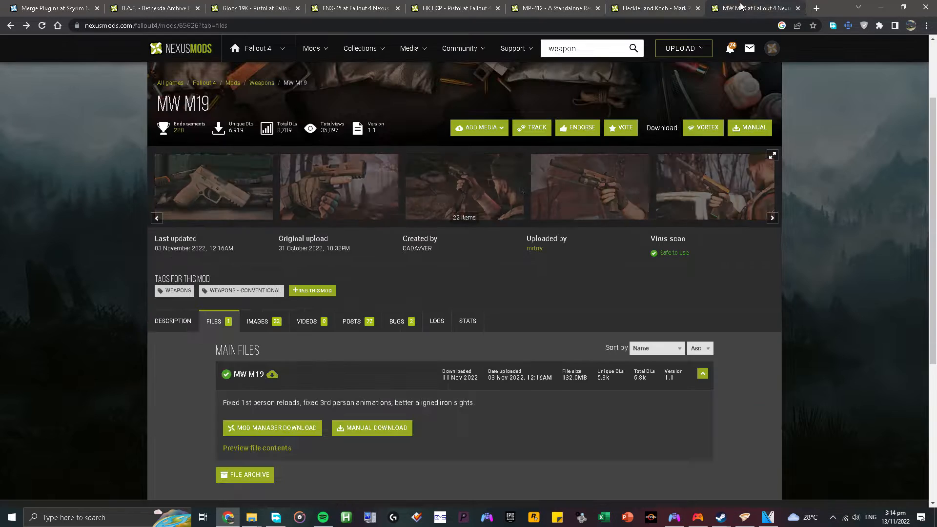
{"action": "left_click", "coordinate": [742, 8]}
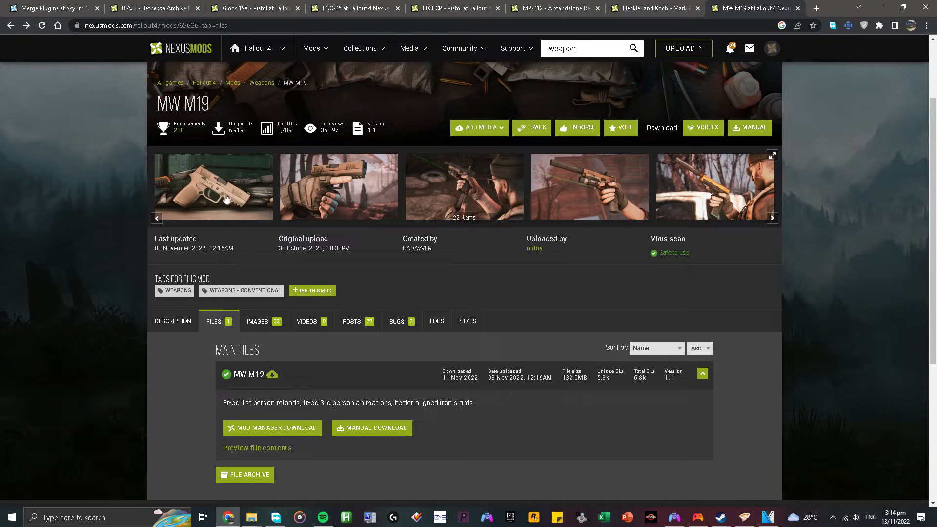
{"action": "left_click", "coordinate": [257, 4]}
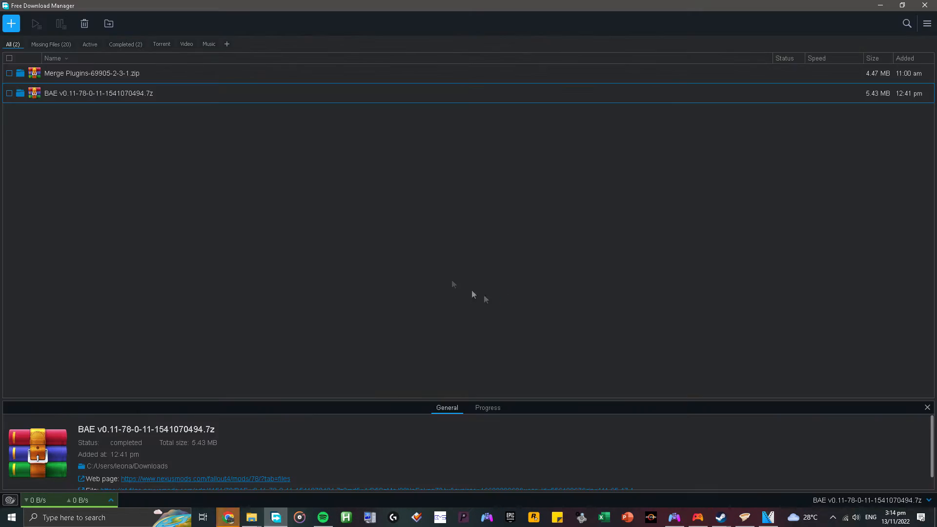
In Free Download Manager, inspect the contents of the downloaded Merge Plugins and BAE archives, closing each one.
{"action": "left_click", "coordinate": [142, 76]}
{"action": "double_click", "coordinate": [142, 75]}
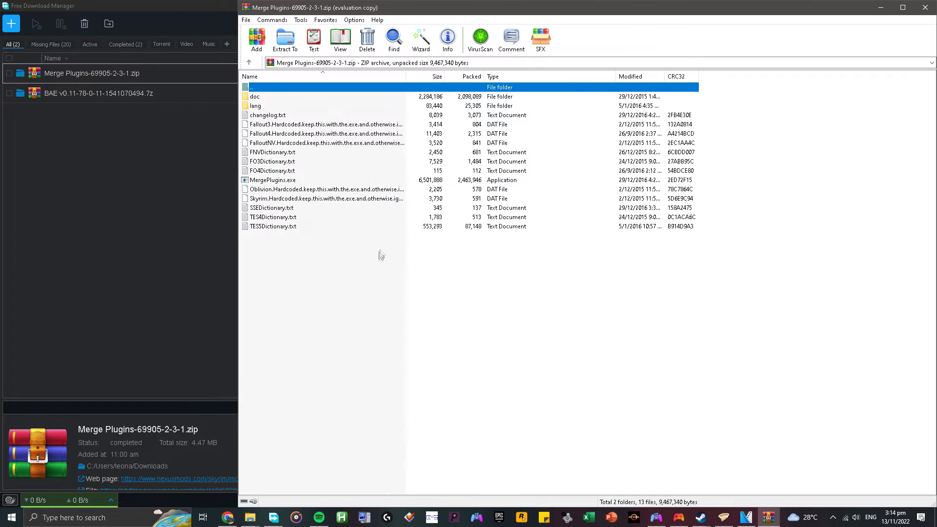
{"action": "left_click", "coordinate": [665, 218]}
{"action": "left_click", "coordinate": [925, 9]}
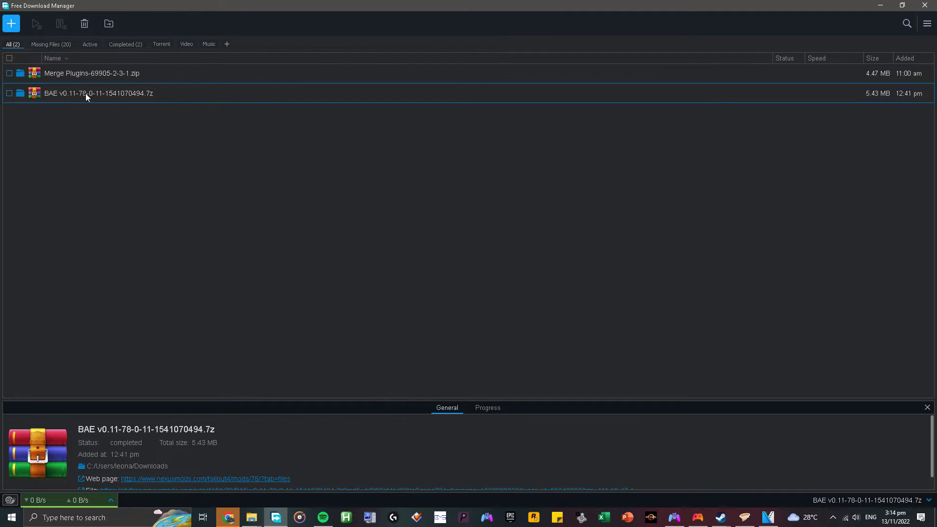
{"action": "double_click", "coordinate": [86, 93]}
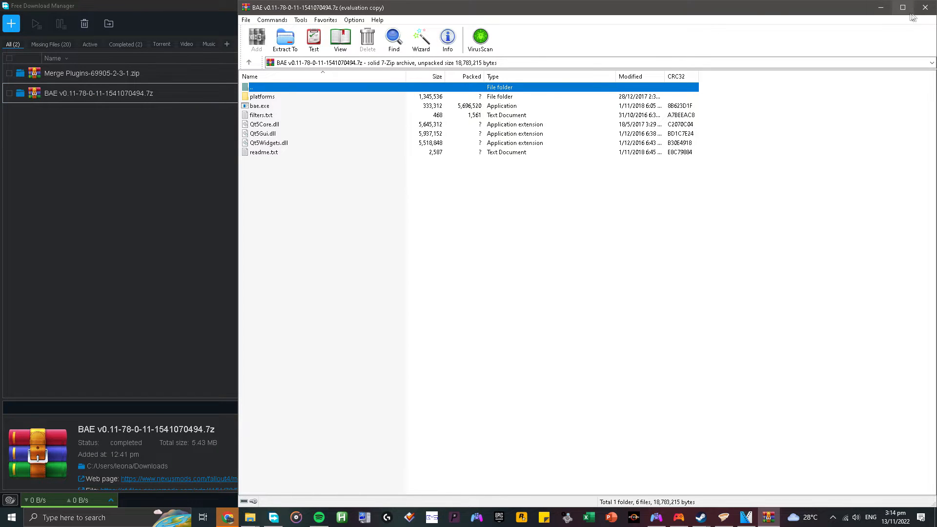
{"action": "left_click", "coordinate": [662, 219]}
{"action": "left_click", "coordinate": [925, 7]}
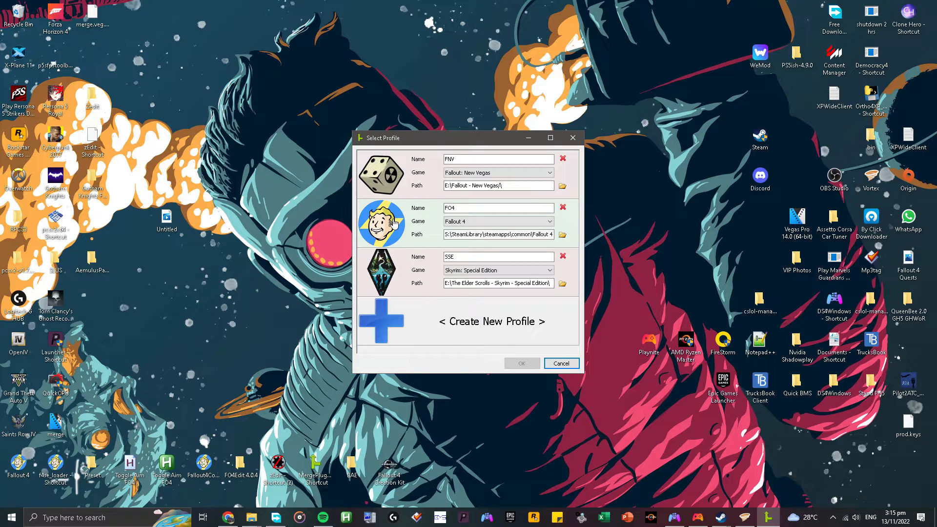
Load the FO4 profile in Merge Plugins with Fallout4.esm and all six DLC master files enabled.
{"action": "left_click", "coordinate": [394, 223]}
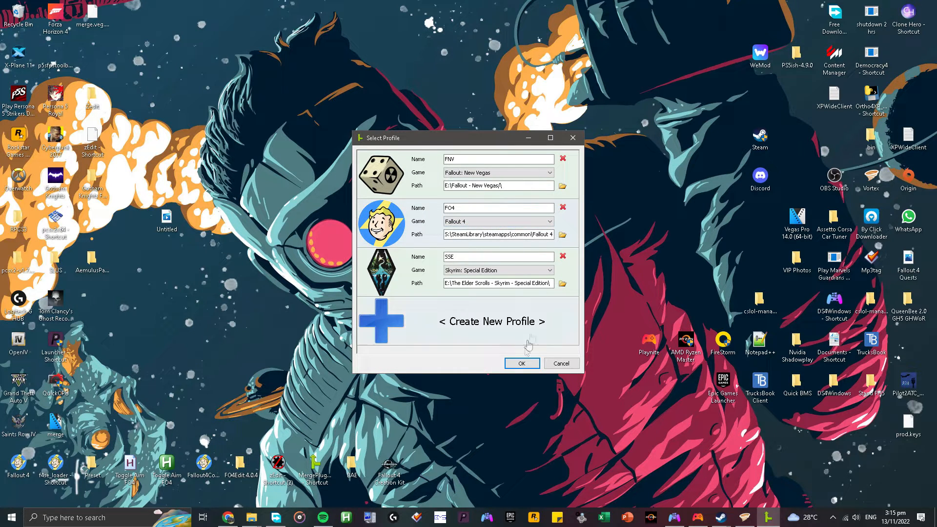
{"action": "left_click", "coordinate": [521, 364]}
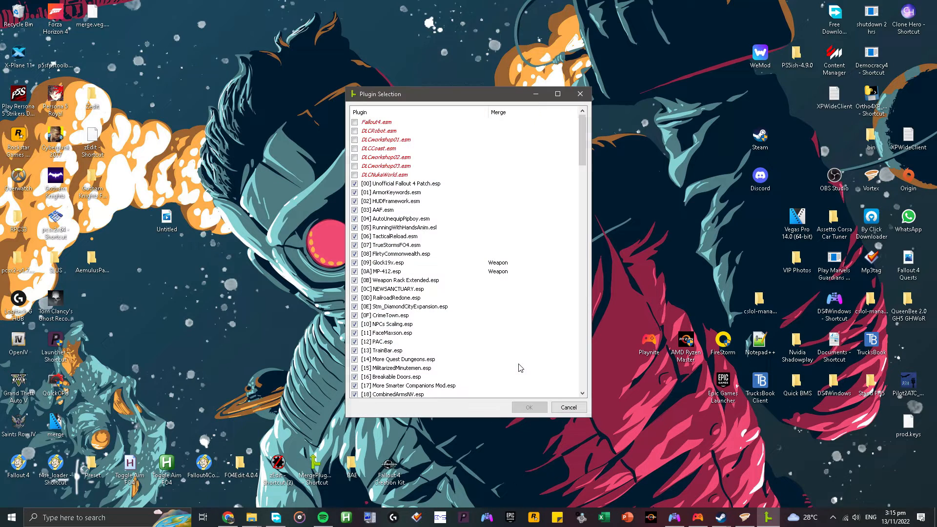
{"action": "left_click", "coordinate": [355, 122]}
{"action": "left_click", "coordinate": [354, 131]}
{"action": "left_click", "coordinate": [355, 139]}
{"action": "left_click", "coordinate": [355, 148]}
{"action": "left_click", "coordinate": [355, 157]}
{"action": "left_click", "coordinate": [355, 166]}
{"action": "left_click", "coordinate": [355, 175]}
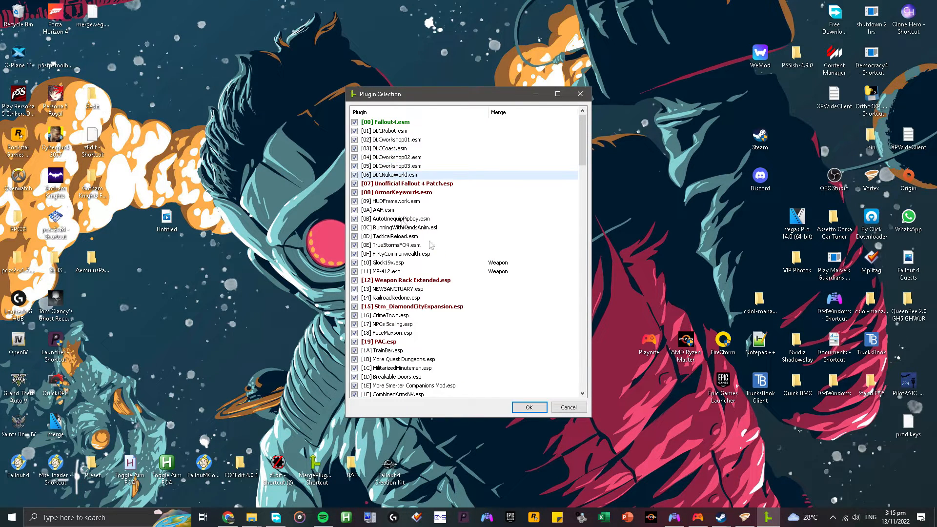
{"action": "left_click", "coordinate": [529, 408]}
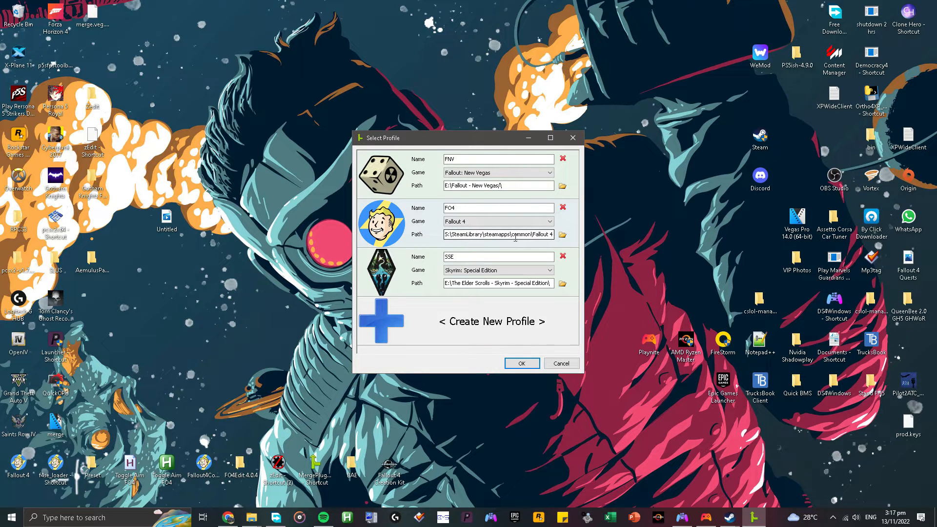
Open the FO4 profile and load its plugins, including Fallout4.esm, DLCRobot, DLCCoast, DLCNukaWorld and DLCworkshop01 to 03.
{"action": "left_click", "coordinate": [413, 222]}
{"action": "left_click", "coordinate": [413, 224]}
{"action": "left_click", "coordinate": [519, 368]}
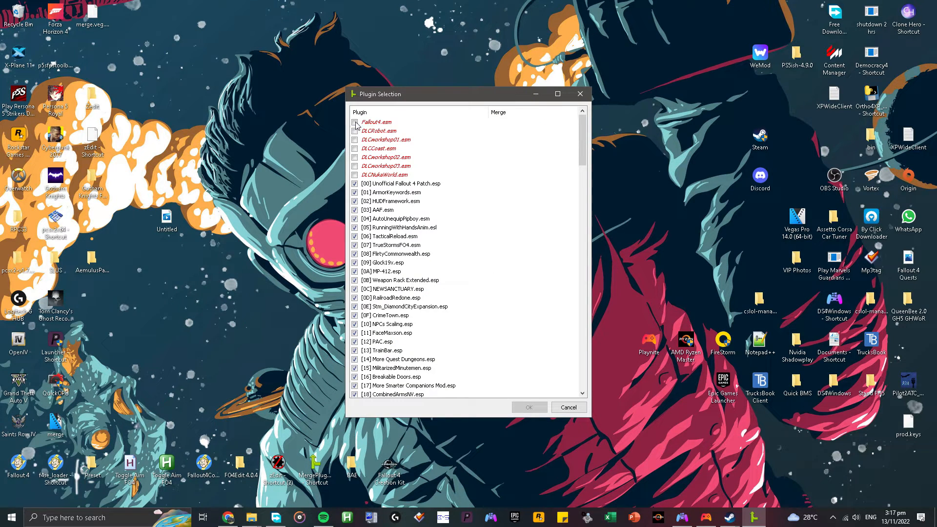
{"action": "left_click", "coordinate": [355, 122]}
{"action": "left_click", "coordinate": [354, 131]}
{"action": "left_click", "coordinate": [355, 140]}
{"action": "left_click", "coordinate": [354, 148]}
{"action": "left_click", "coordinate": [354, 157]}
{"action": "left_click", "coordinate": [355, 166]}
{"action": "left_click", "coordinate": [355, 174]}
{"action": "left_click", "coordinate": [529, 406]}
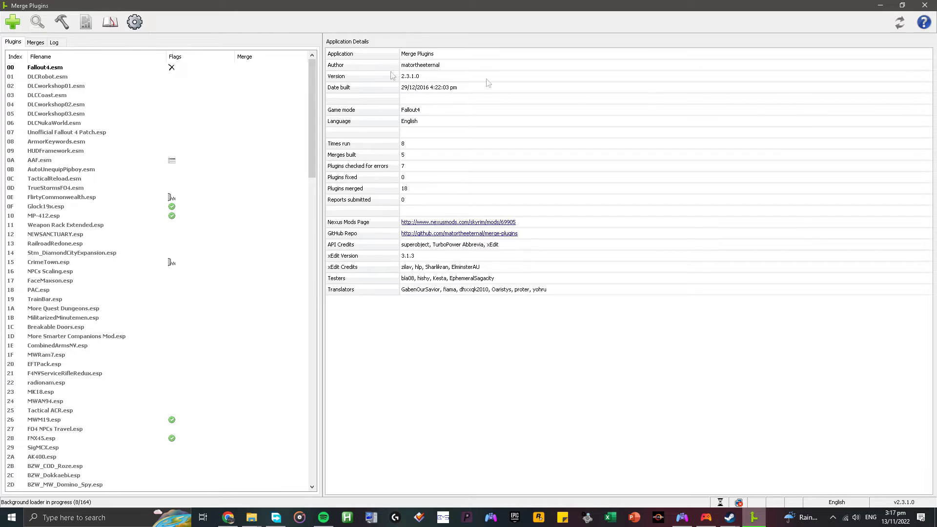
Create a new merge named Weapon Pack 1 with the filename weaponpack1.esp.
{"action": "left_click", "coordinate": [35, 43]}
{"action": "right_click", "coordinate": [68, 98]}
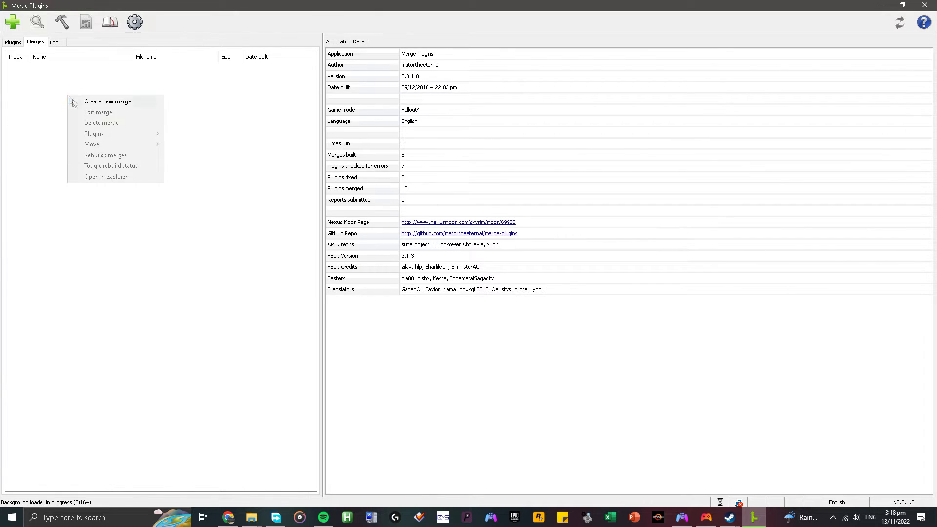
{"action": "left_click", "coordinate": [108, 103]}
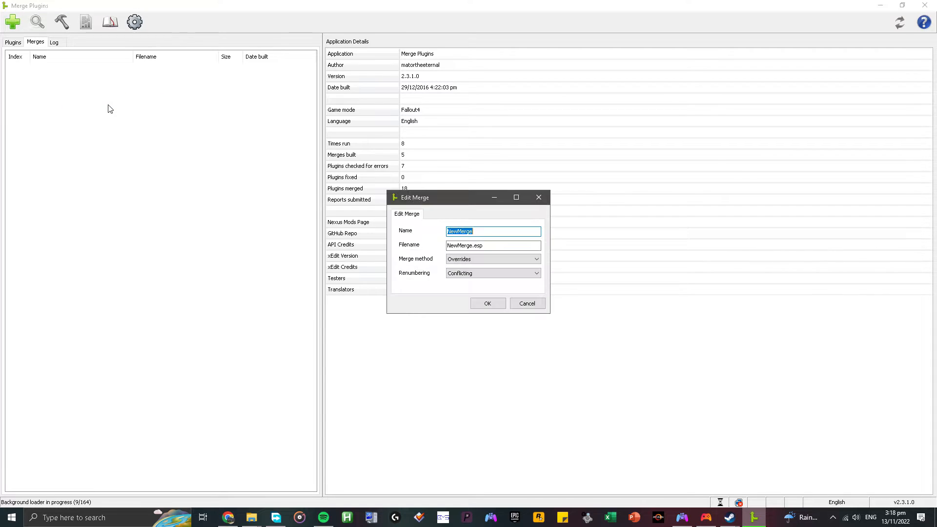
{"action": "type", "text": "Weapon"}
{"action": "key", "text": "Tab"}
{"action": "type", "text": "weaponpack1"}
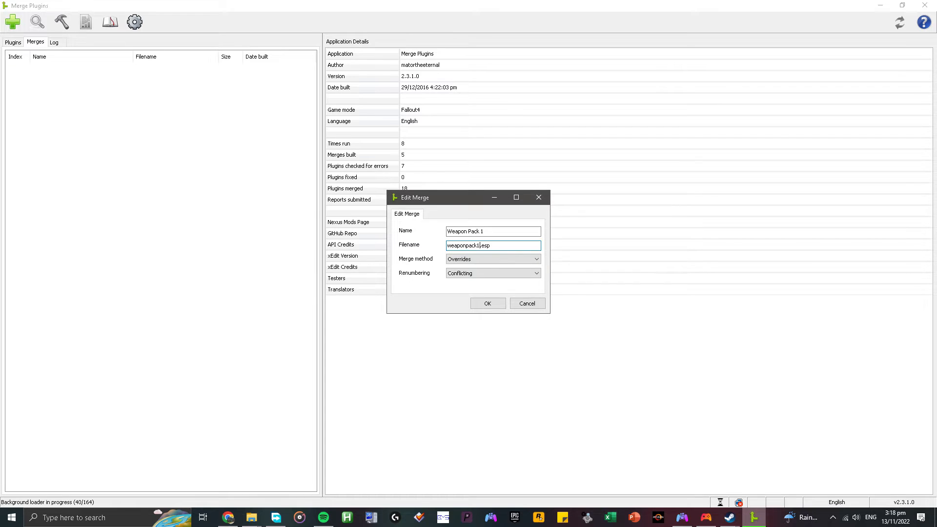
{"action": "left_click", "coordinate": [489, 304]}
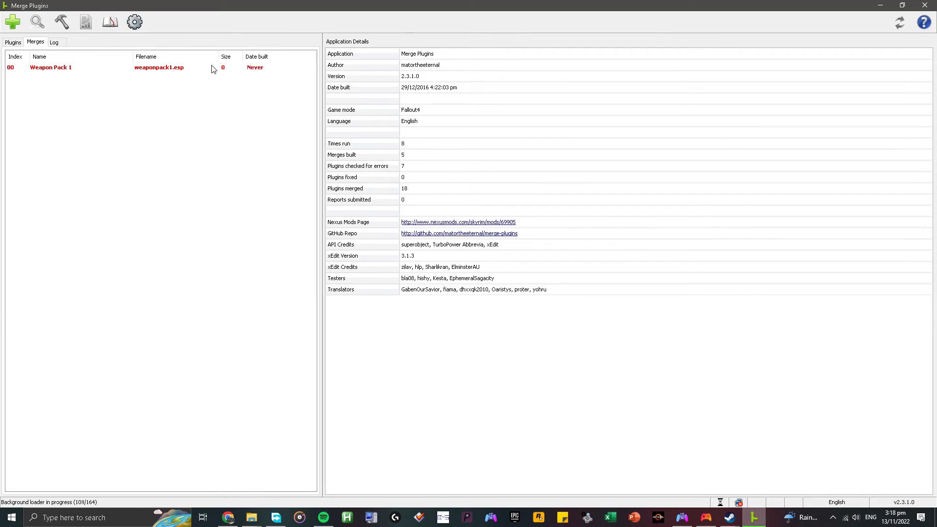
Add Glock19x.esp, MP-412.esp, MWM19.esp, FNX45.esp, HKUSP9mm.esp and HRP_Mk23.esp to the Weapon Pack 1 merge.
{"action": "left_click", "coordinate": [14, 43]}
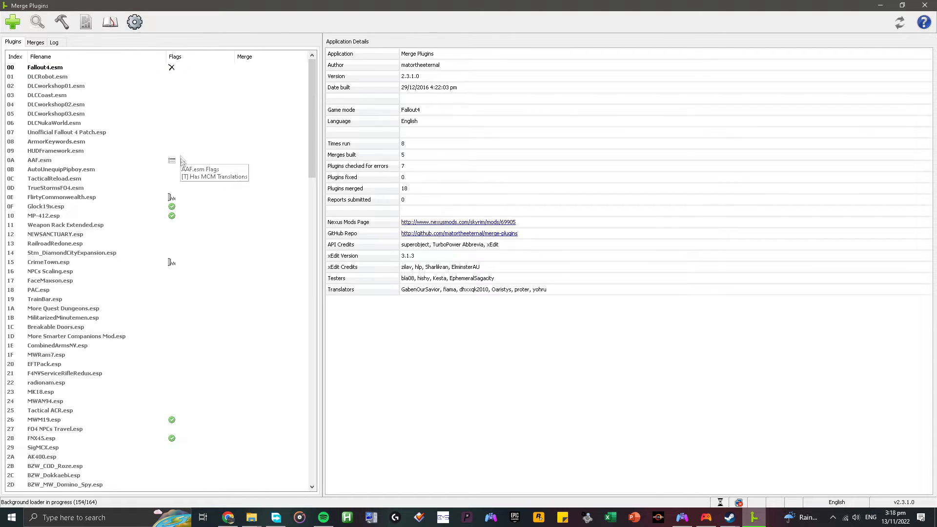
{"action": "left_click", "coordinate": [115, 207]}
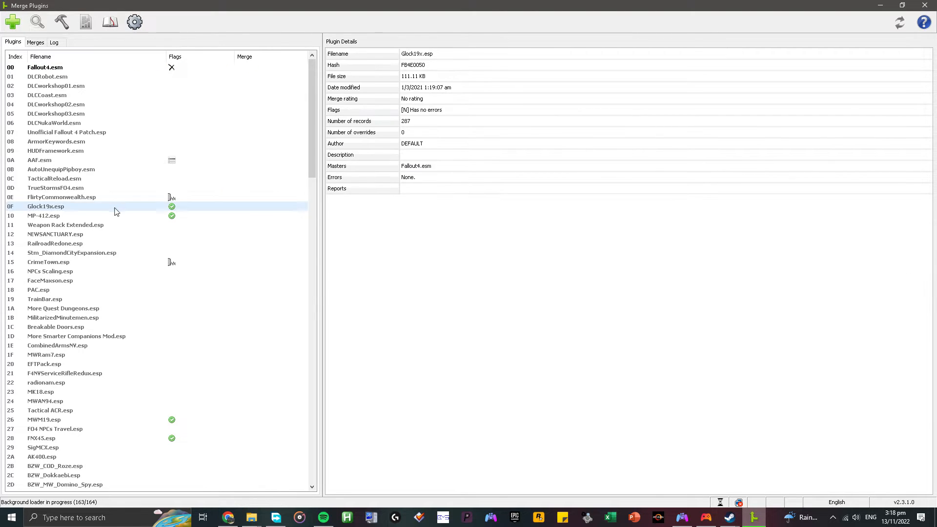
{"action": "left_click", "coordinate": [118, 216], "text": "shift"}
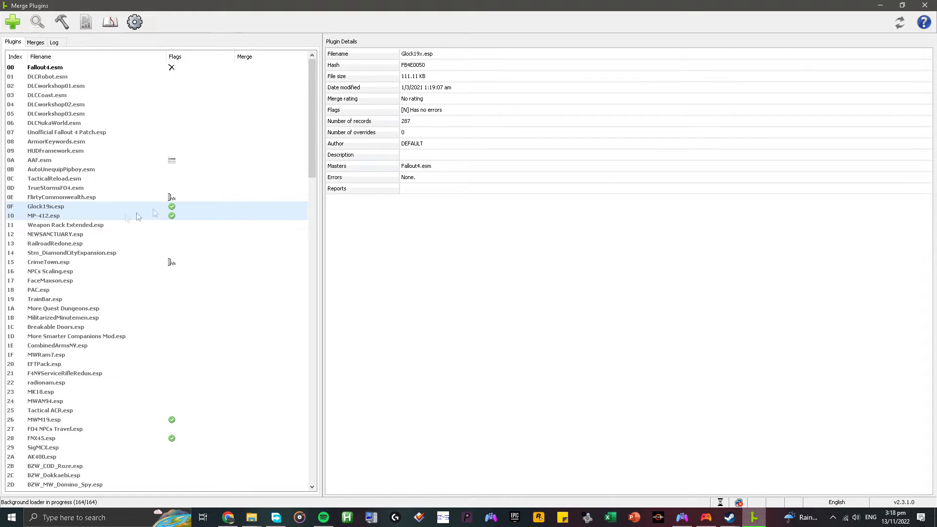
{"action": "scroll", "coordinate": [313, 153], "scroll_direction": "down", "scroll_amount": 9}
{"action": "left_click", "coordinate": [127, 179], "text": "ctrl"}
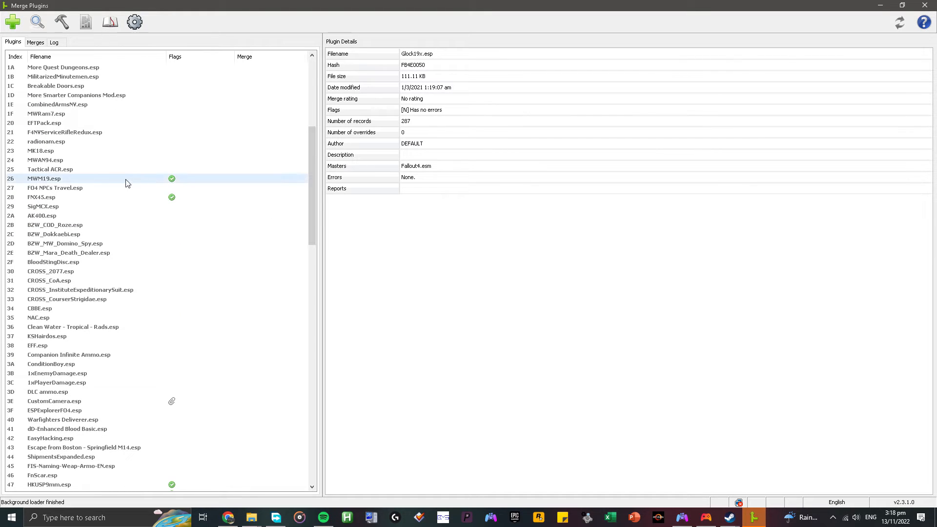
{"action": "left_click", "coordinate": [114, 198], "text": "ctrl"}
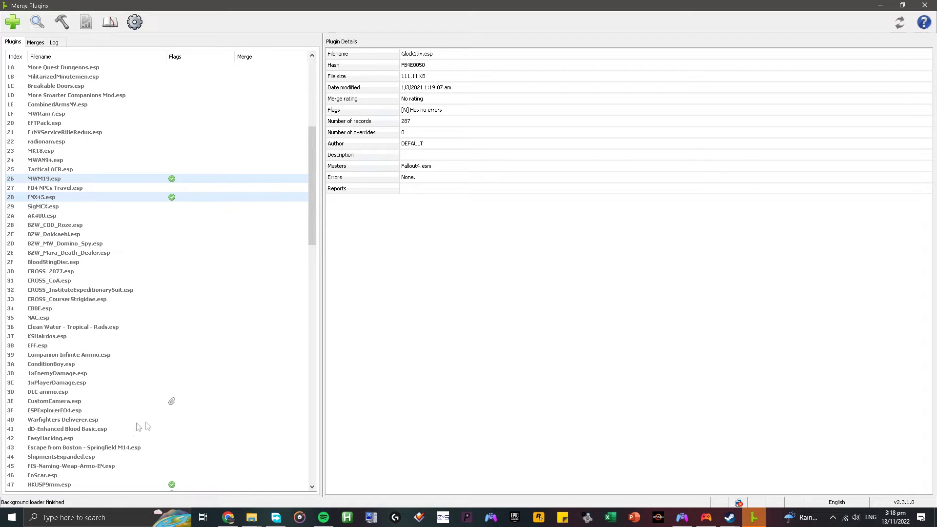
{"action": "scroll", "coordinate": [302, 229], "scroll_direction": "down", "scroll_amount": 10}
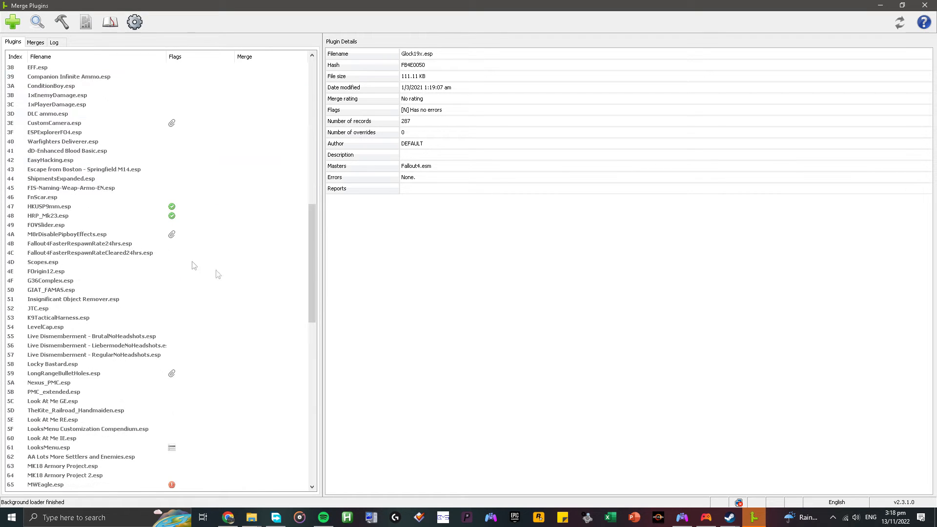
{"action": "left_click", "coordinate": [145, 209], "text": "ctrl"}
{"action": "left_click", "coordinate": [142, 216], "text": "ctrl"}
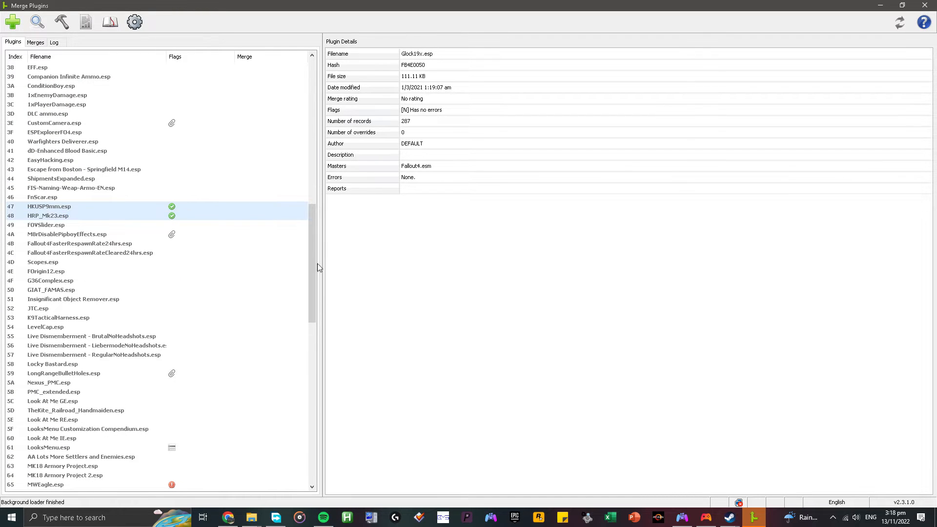
{"action": "left_click_drag", "start_coordinate": [316, 260], "coordinate": [314, 114]}
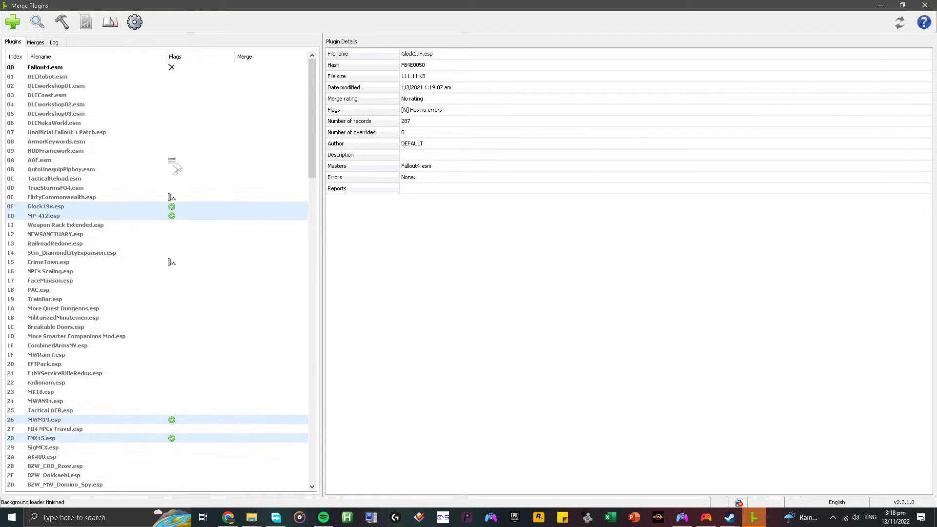
{"action": "right_click", "coordinate": [163, 211]}
{"action": "mouse_move", "coordinate": [169, 216]}
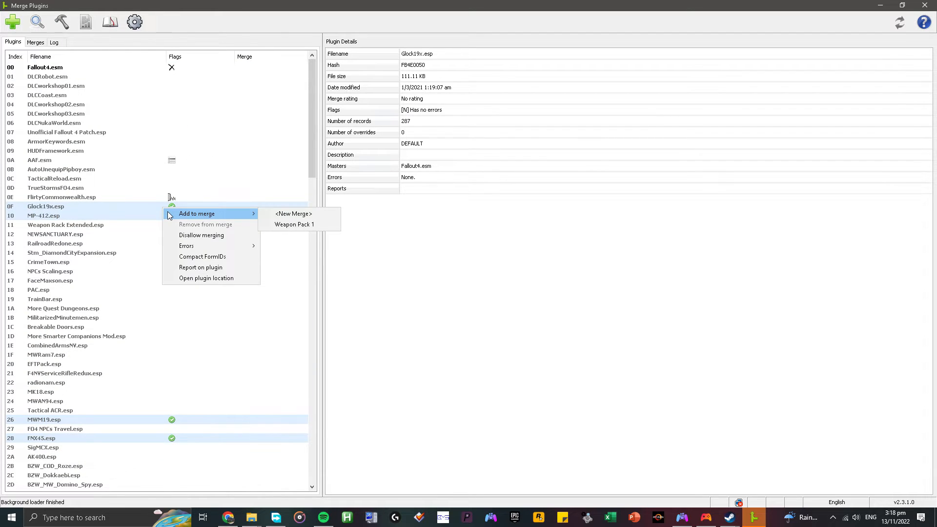
{"action": "left_click", "coordinate": [301, 229]}
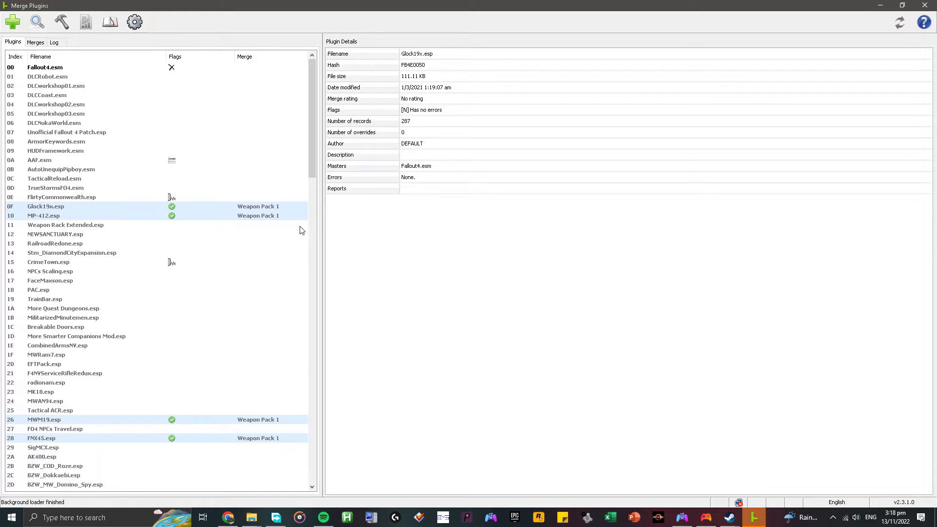
Select Glock19x.esp, MP-412.esp, MWM19.esp, FNX45.esp, HKUSP9mm.esp and HRP_Mk23.esp together in the plugin list.
{"action": "left_click", "coordinate": [129, 206]}
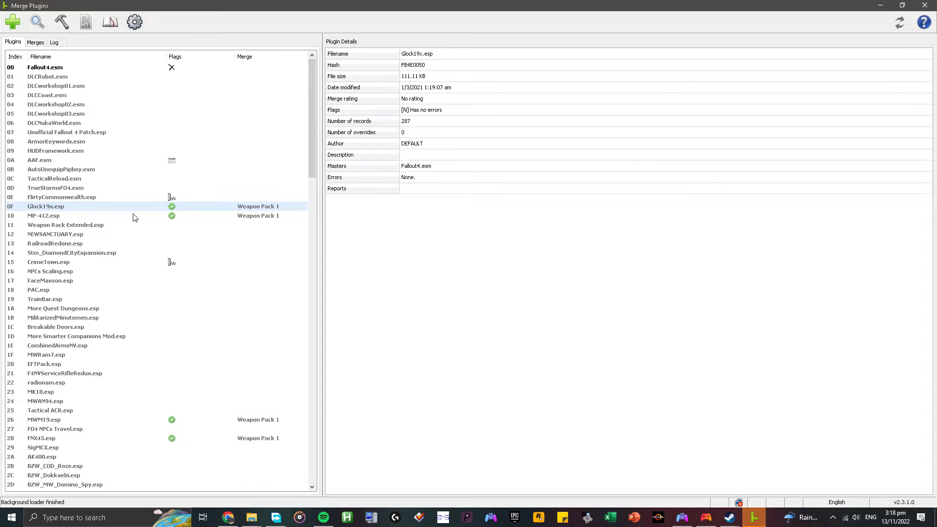
{"action": "left_click", "coordinate": [132, 213], "text": "ctrl"}
{"action": "left_click", "coordinate": [163, 421], "text": "ctrl"}
{"action": "left_click", "coordinate": [173, 438], "text": "ctrl"}
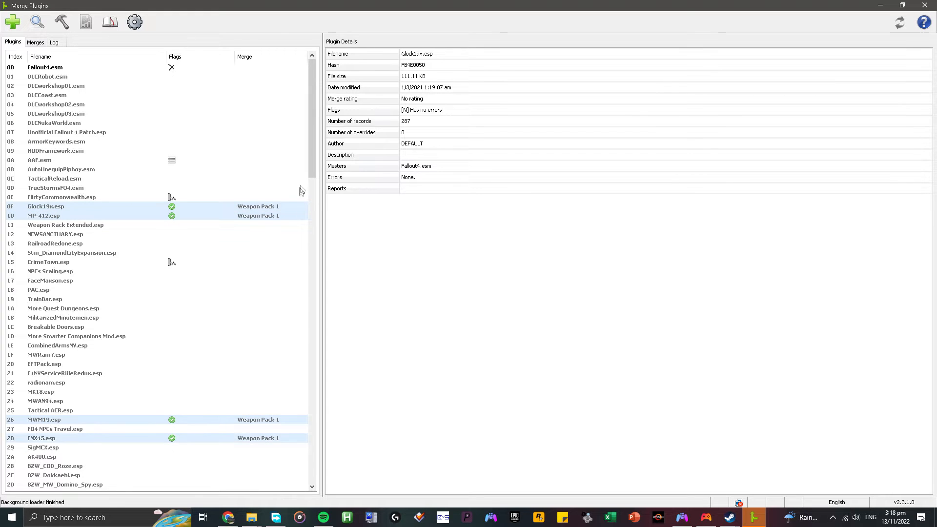
{"action": "left_click_drag", "start_coordinate": [311, 164], "coordinate": [311, 292]}
{"action": "left_click", "coordinate": [166, 272], "text": "ctrl"}
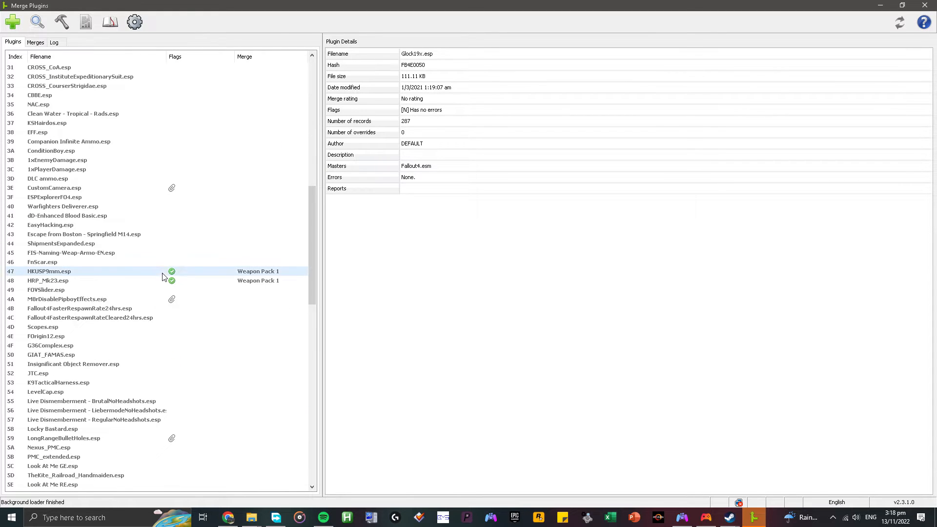
{"action": "left_click", "coordinate": [157, 283], "text": "ctrl"}
{"action": "left_click_drag", "start_coordinate": [311, 244], "coordinate": [307, 100]}
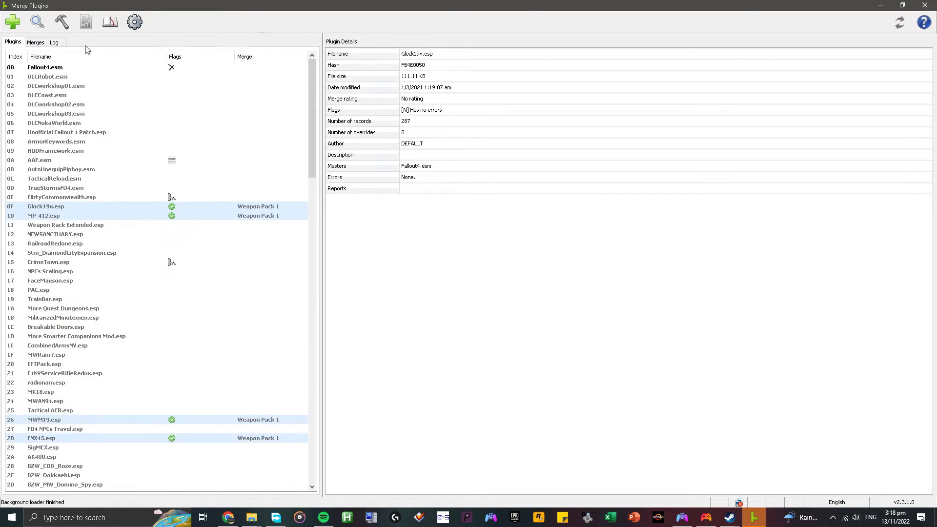
Review the plugin-checking options of the Weapon Pack 1 merge and the error flags on its assigned plugins.
{"action": "left_click", "coordinate": [44, 47]}
{"action": "right_click", "coordinate": [71, 65]}
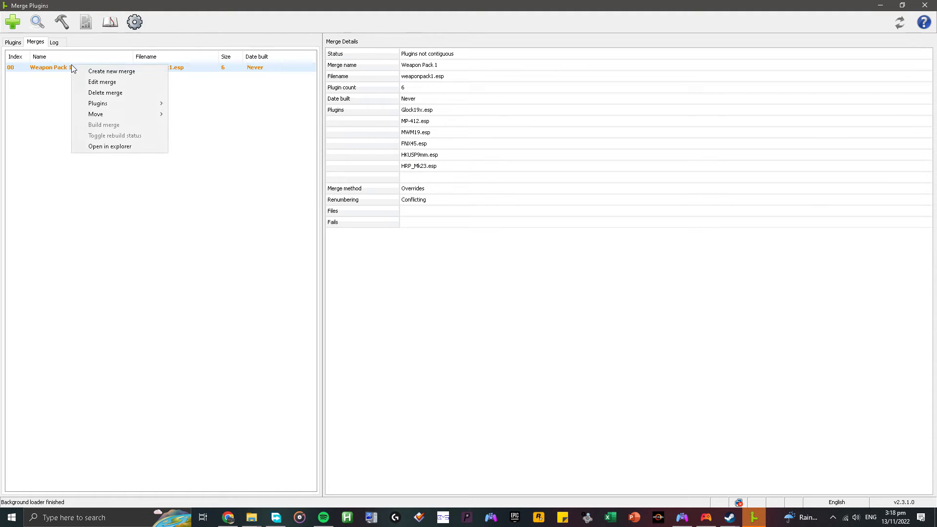
{"action": "mouse_move", "coordinate": [99, 105]}
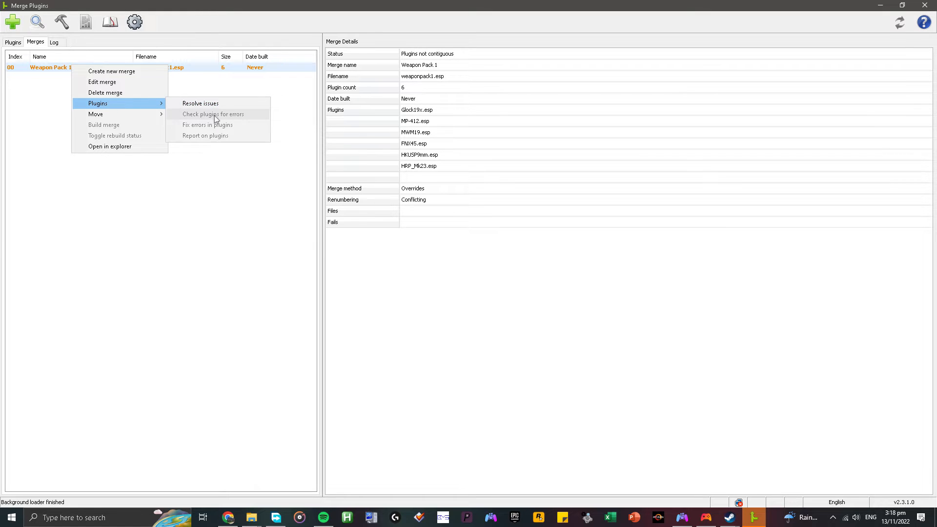
{"action": "left_click", "coordinate": [14, 43]}
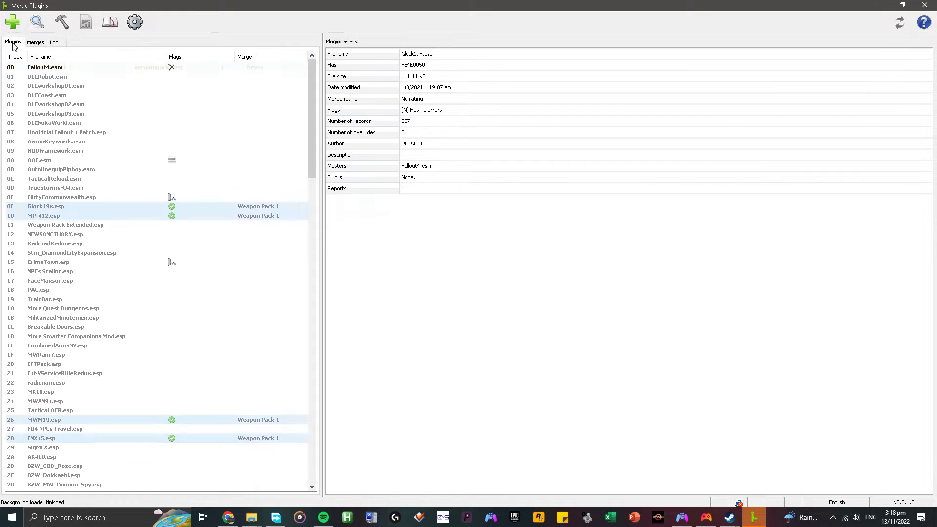
{"action": "left_click_drag", "start_coordinate": [313, 131], "coordinate": [313, 156]}
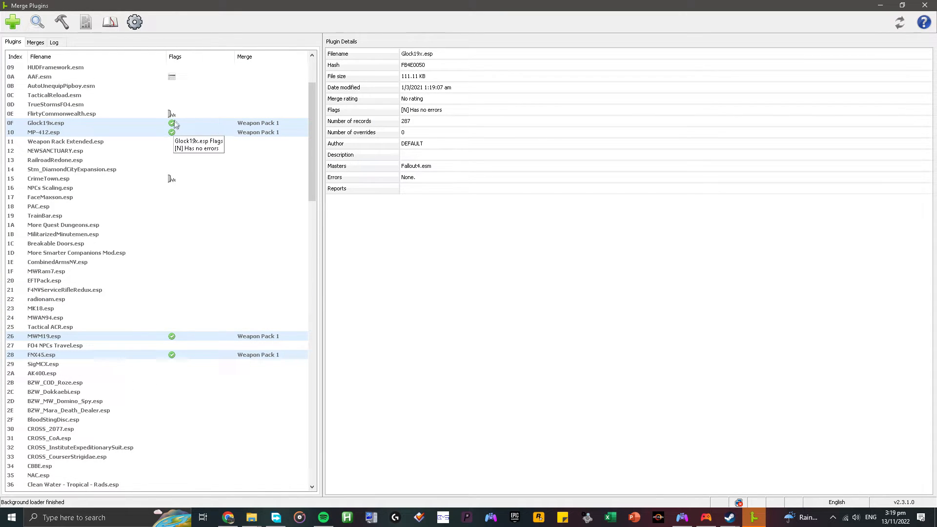
{"action": "mouse_move", "coordinate": [311, 148]}
{"action": "left_mouse_down"}
{"action": "mouse_move", "coordinate": [312, 225]}
{"action": "mouse_move", "coordinate": [309, 153]}
{"action": "left_mouse_up"}
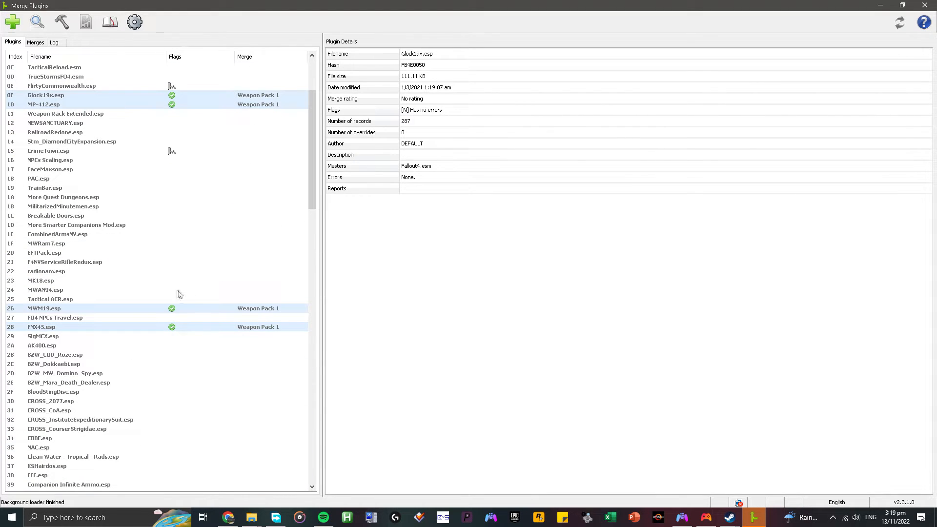
Resolve the Weapon Pack 1 merge's issues by ignoring its non-contiguous plugins.
{"action": "left_click", "coordinate": [37, 43]}
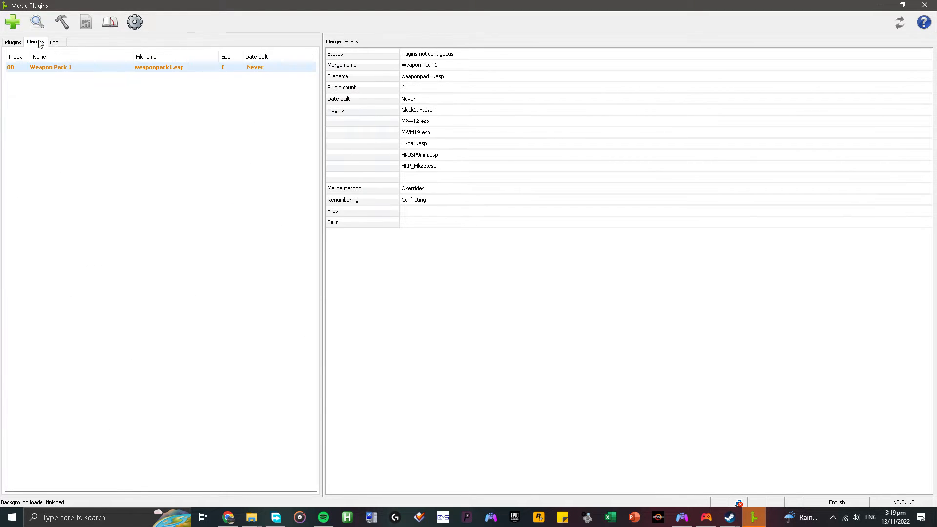
{"action": "right_click", "coordinate": [85, 72]}
{"action": "mouse_move", "coordinate": [127, 107]}
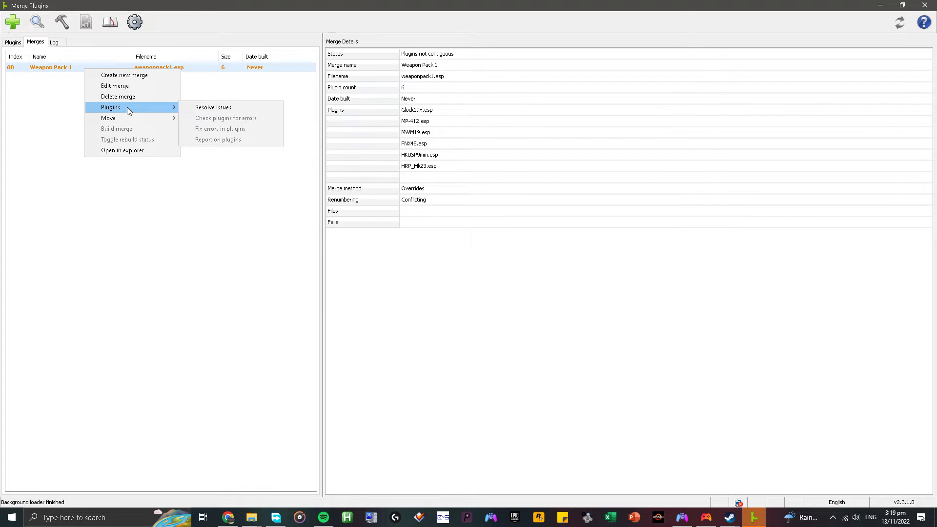
{"action": "left_click", "coordinate": [166, 69]}
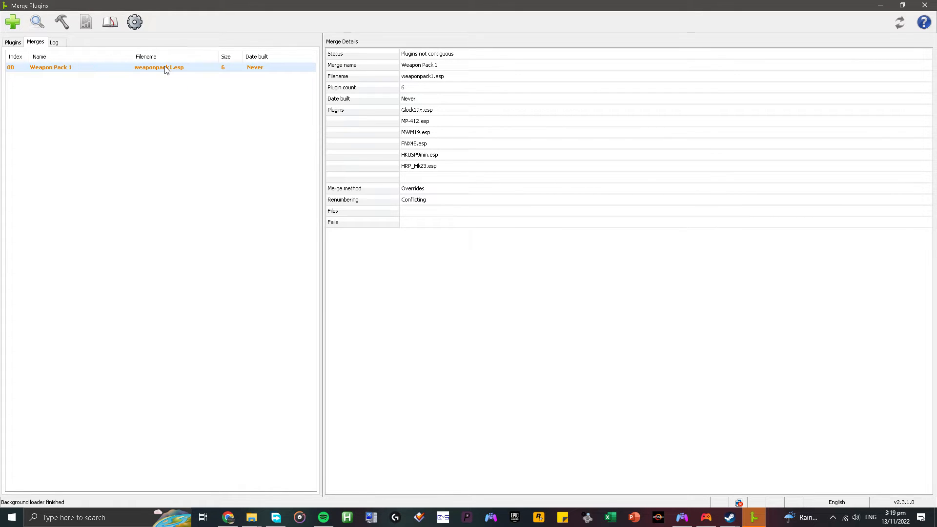
{"action": "right_click", "coordinate": [164, 70]}
{"action": "mouse_move", "coordinate": [207, 104]}
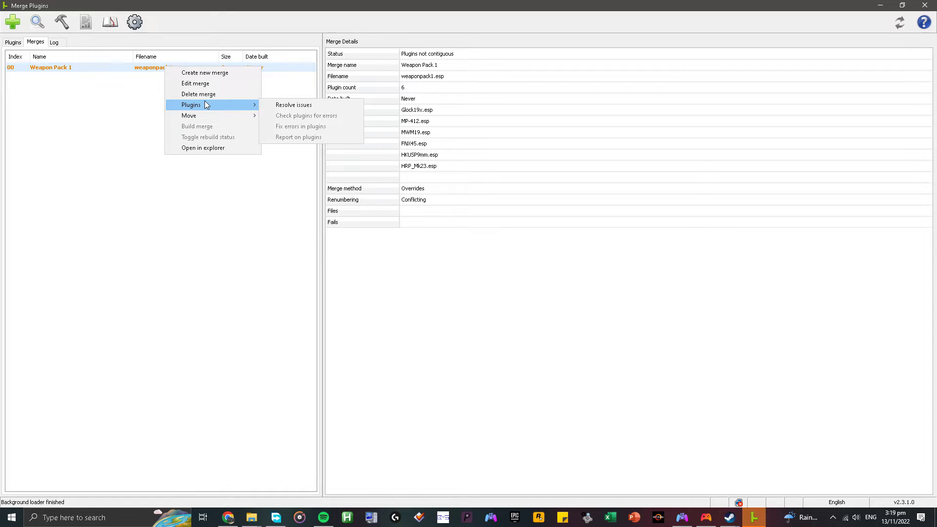
{"action": "left_click", "coordinate": [295, 107]}
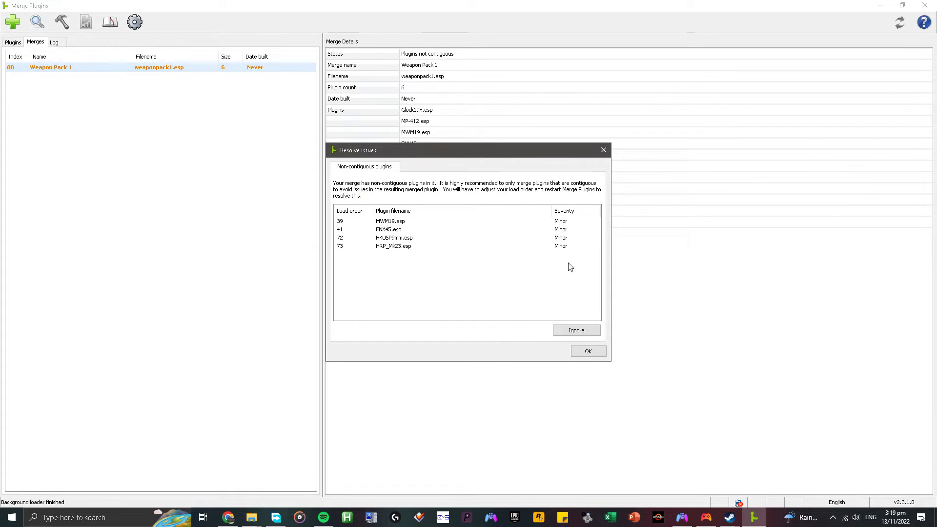
{"action": "left_click", "coordinate": [583, 336]}
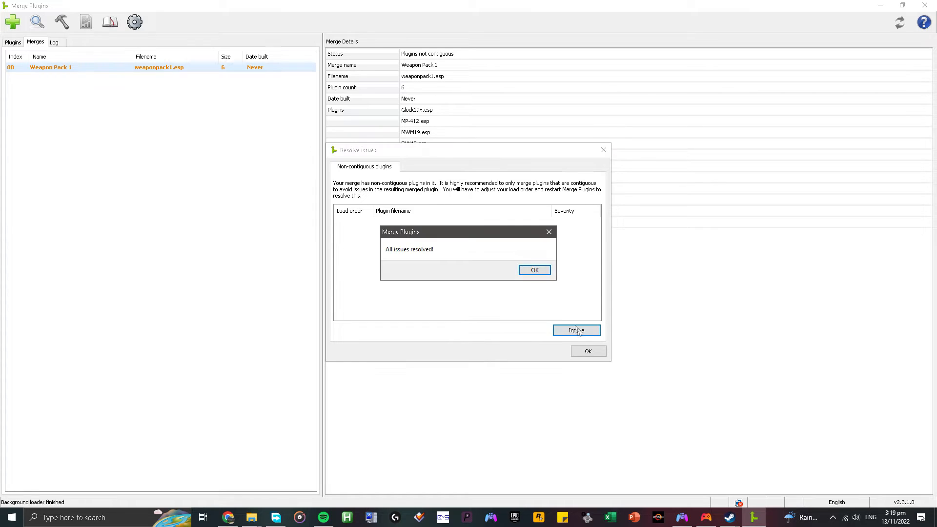
{"action": "left_click", "coordinate": [541, 270]}
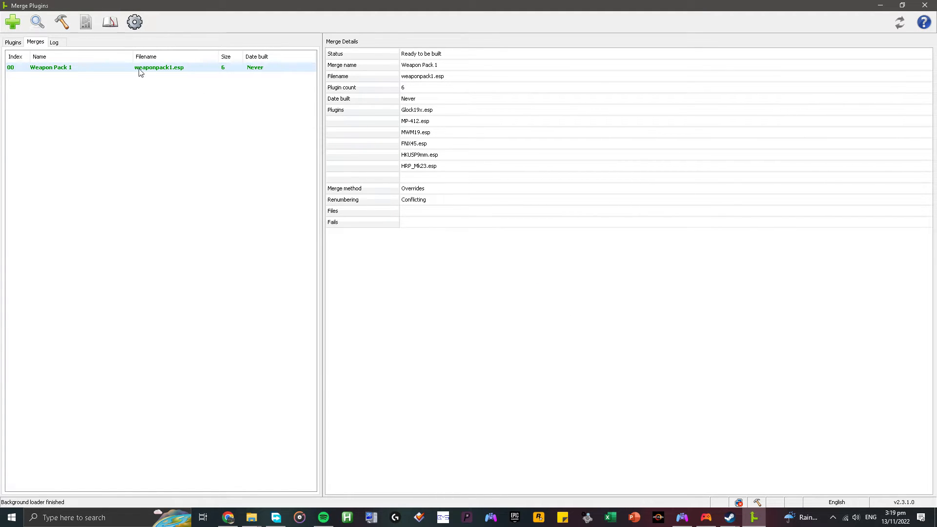
Build the Weapon Pack 1 merge and close Merge Plugins.
{"action": "right_click", "coordinate": [184, 72]}
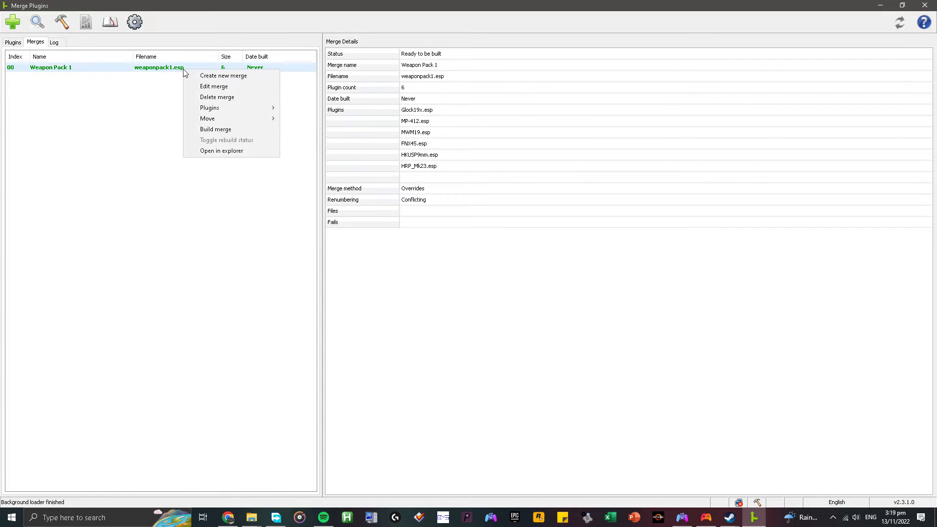
{"action": "left_click", "coordinate": [219, 129]}
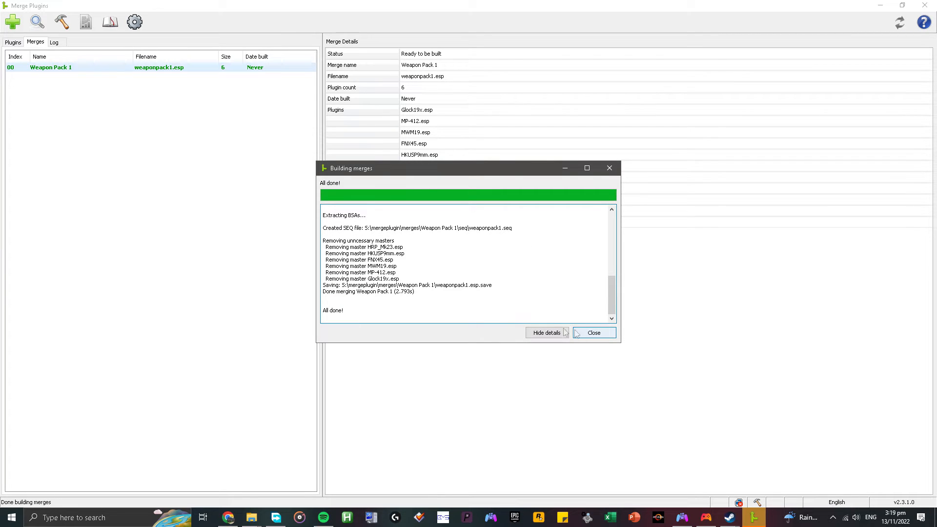
{"action": "left_click", "coordinate": [600, 335]}
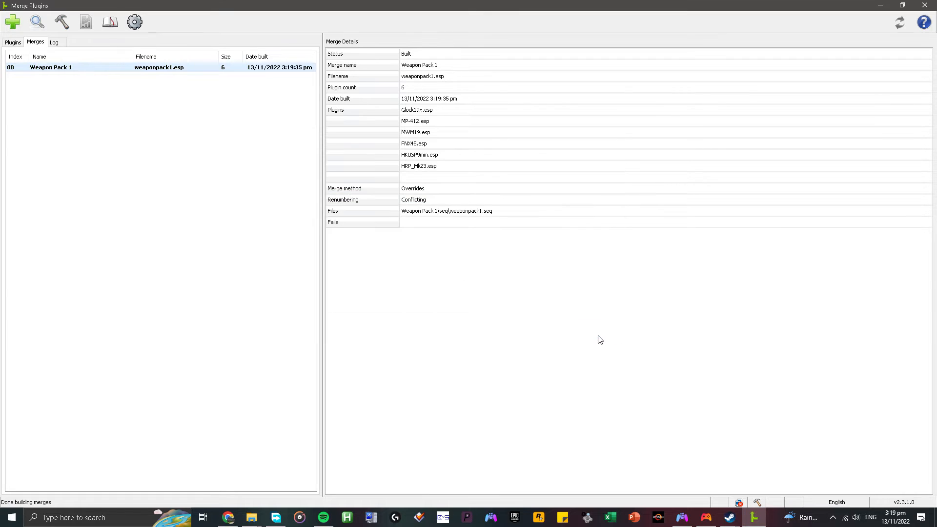
{"action": "left_click", "coordinate": [925, 6]}
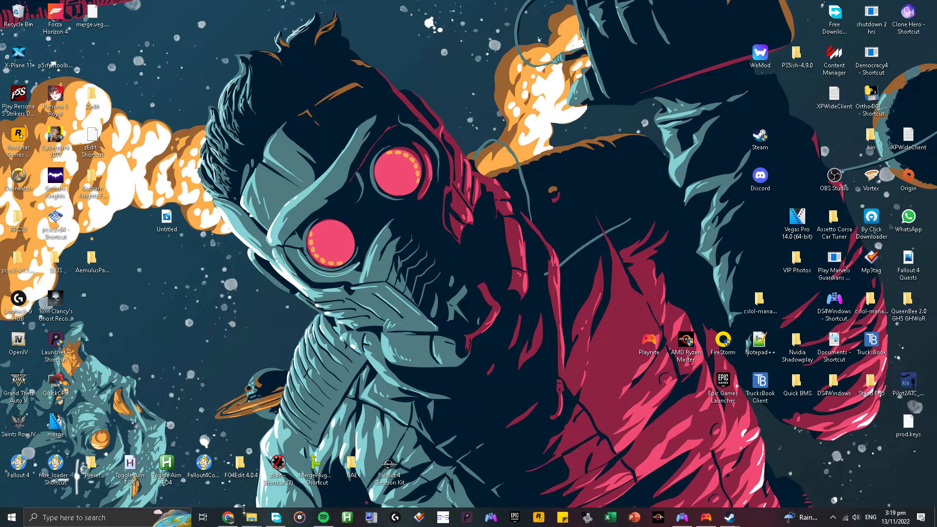
In File Explorer, check the built files in S:\mergeplugin\merges\Weapon Pack 1 and copy the Weapon Pack 1 folder.
{"action": "mouse_move", "coordinate": [246, 522]}
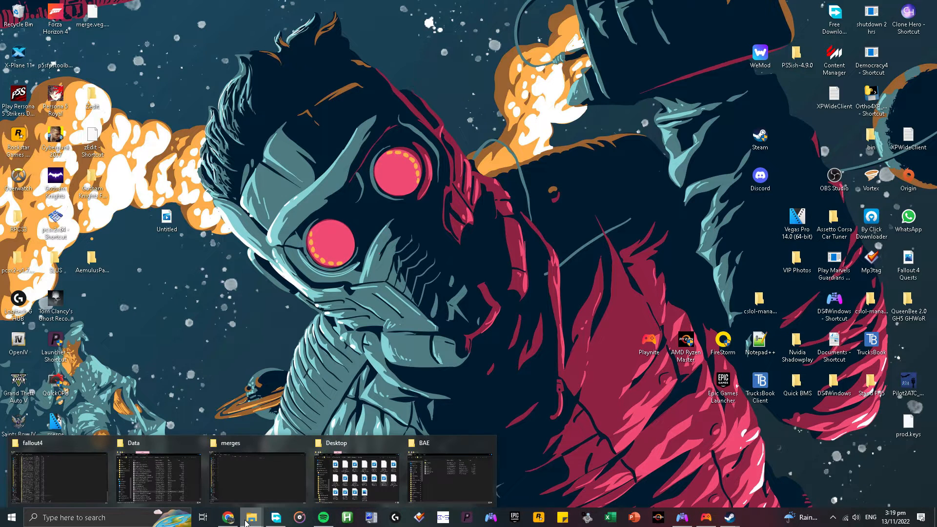
{"action": "left_click", "coordinate": [279, 476]}
{"action": "left_click", "coordinate": [117, 33]}
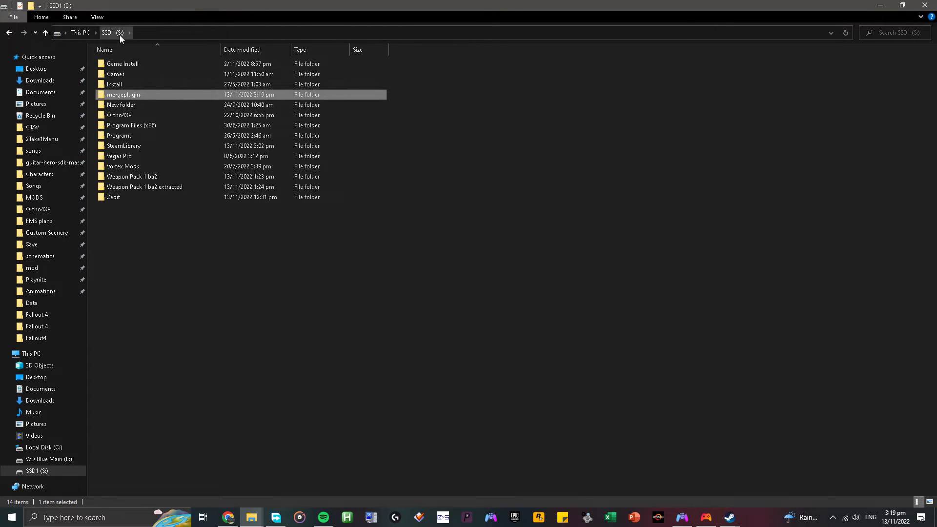
{"action": "double_click", "coordinate": [142, 95]}
{"action": "double_click", "coordinate": [142, 95]}
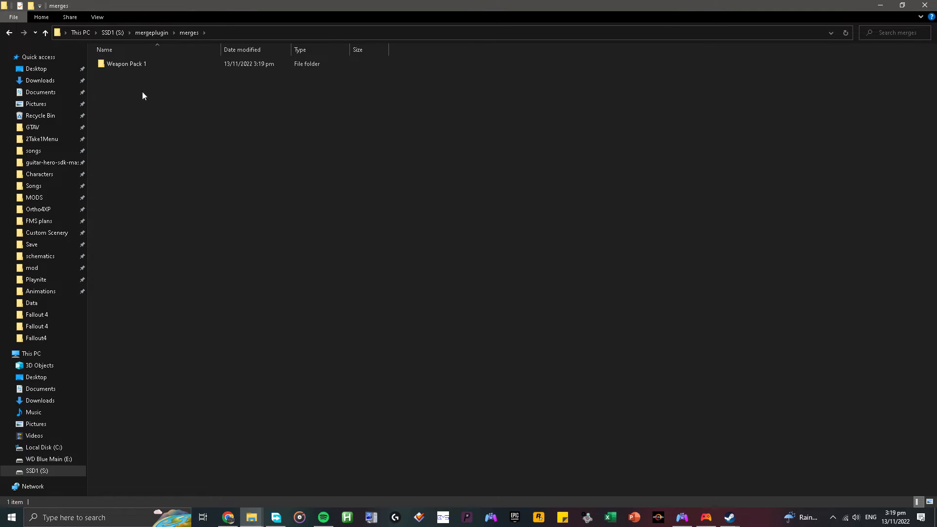
{"action": "double_click", "coordinate": [148, 64]}
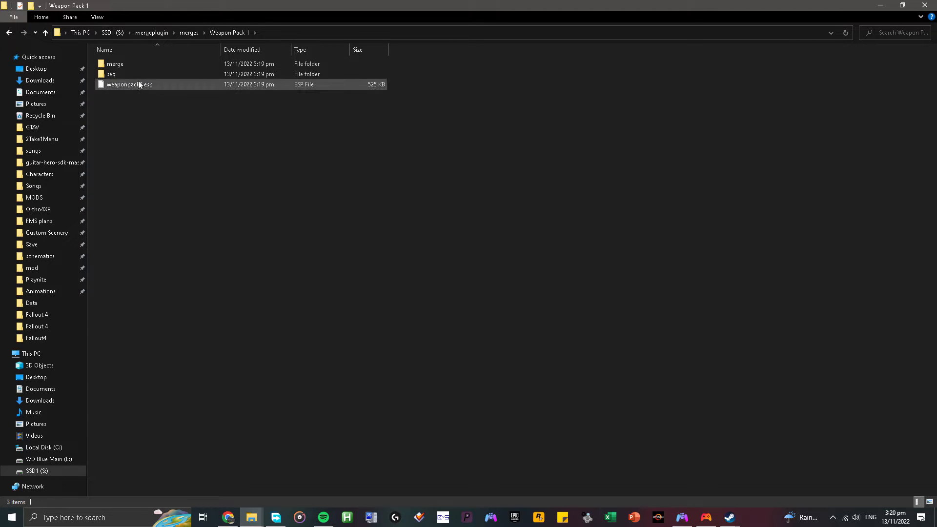
{"action": "left_click", "coordinate": [9, 33]}
{"action": "right_click", "coordinate": [117, 65]}
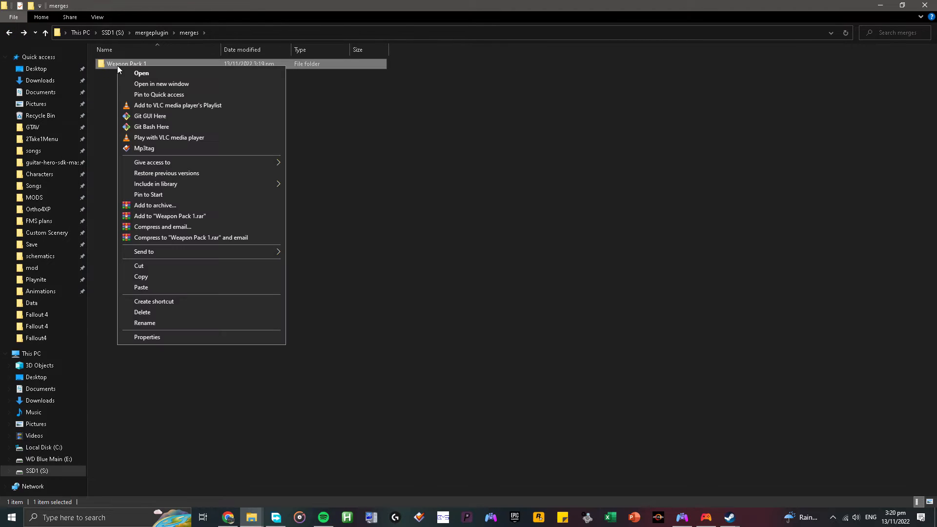
{"action": "left_click", "coordinate": [142, 276]}
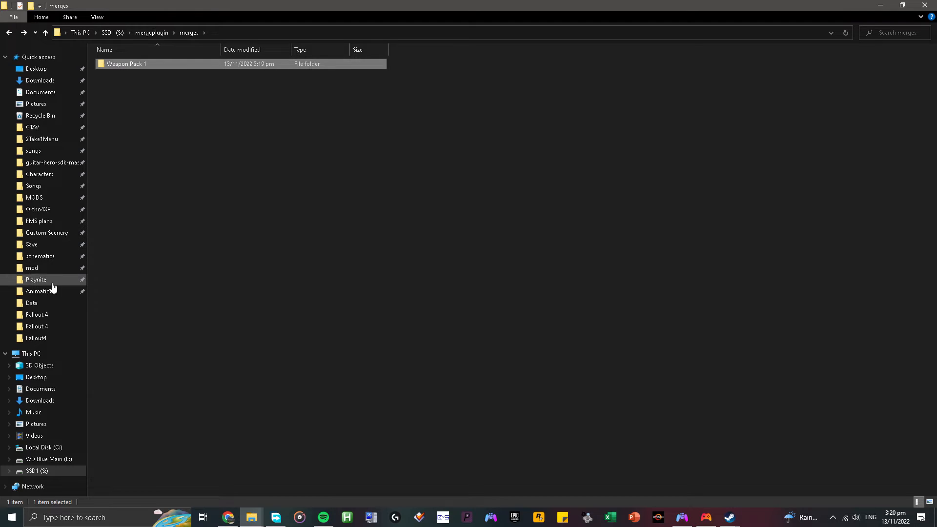
Paste the copied Weapon Pack 1 folder into S:\Vortex Mods\fallout4.
{"action": "left_click", "coordinate": [55, 470]}
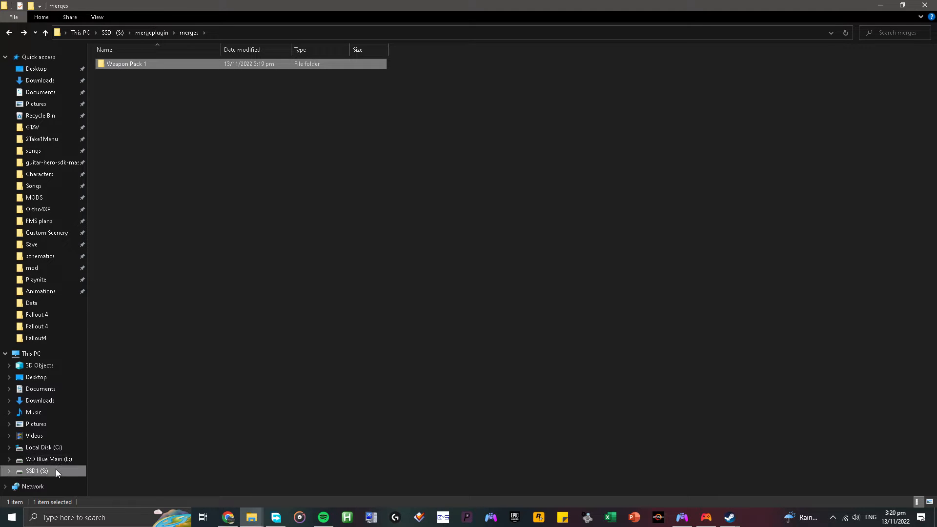
{"action": "double_click", "coordinate": [145, 167]}
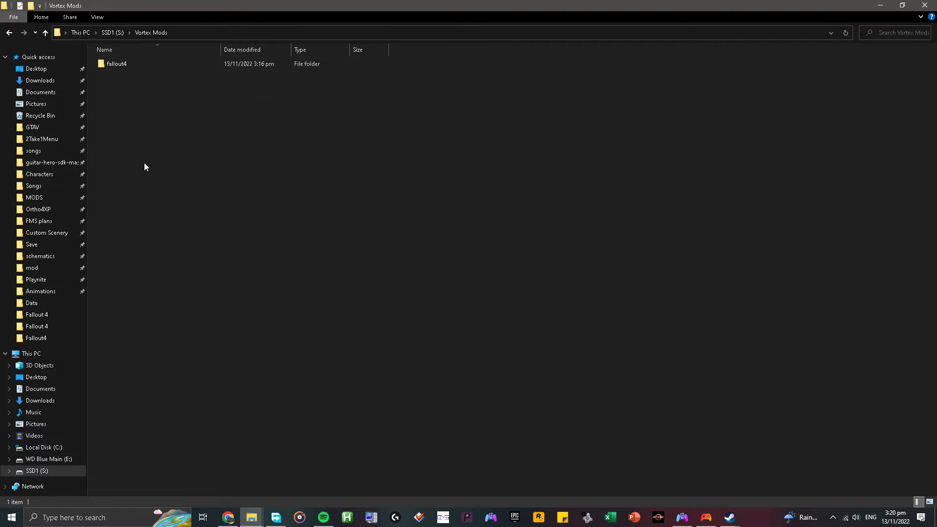
{"action": "double_click", "coordinate": [134, 68]}
{"action": "right_click", "coordinate": [634, 159]}
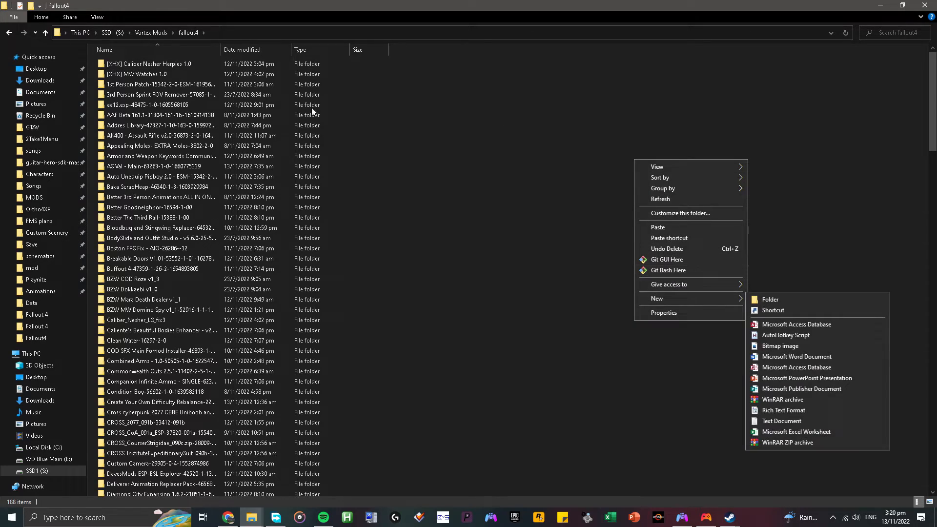
{"action": "left_click", "coordinate": [429, 223]}
{"action": "scroll", "coordinate": [428, 223], "scroll_direction": "down", "scroll_amount": 20}
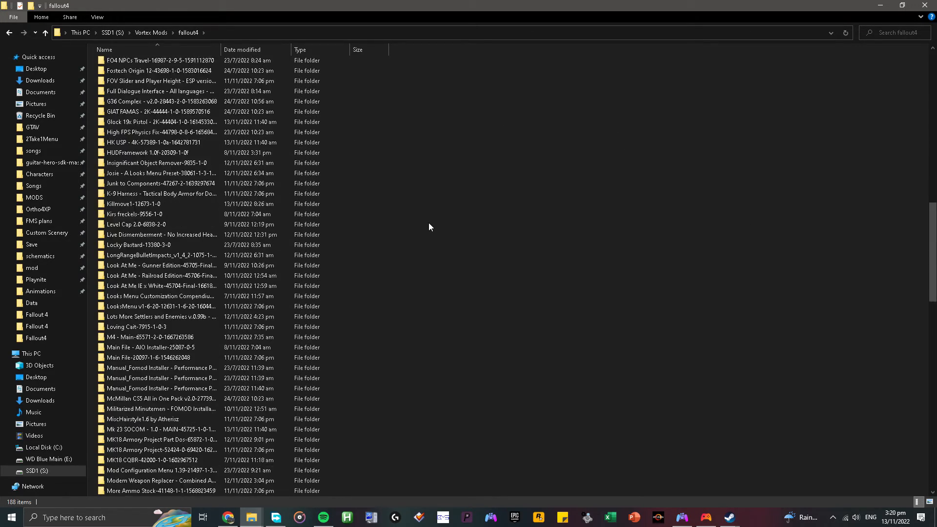
{"action": "scroll", "coordinate": [428, 227], "scroll_direction": "down", "scroll_amount": 3}
{"action": "right_click", "coordinate": [599, 332]}
{"action": "left_click", "coordinate": [656, 401]}
{"action": "left_click", "coordinate": [656, 403]}
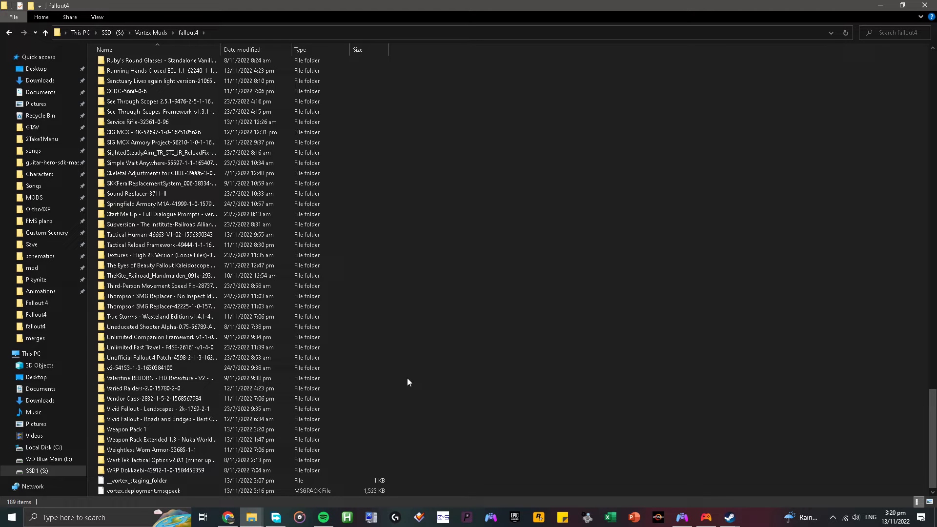
Search Windows for Vortex and launch it.
{"action": "left_click", "coordinate": [100, 519]}
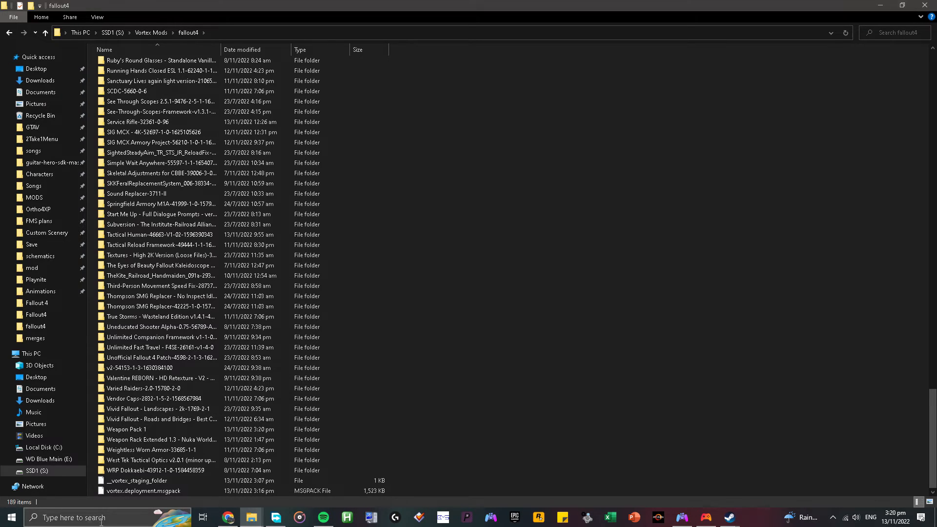
{"action": "type", "text": "vort"}
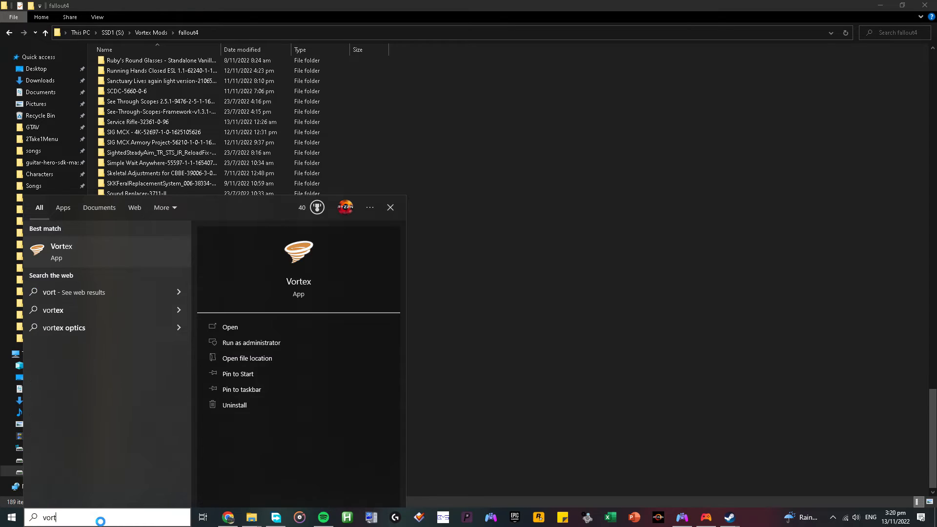
{"action": "key", "text": "Return"}
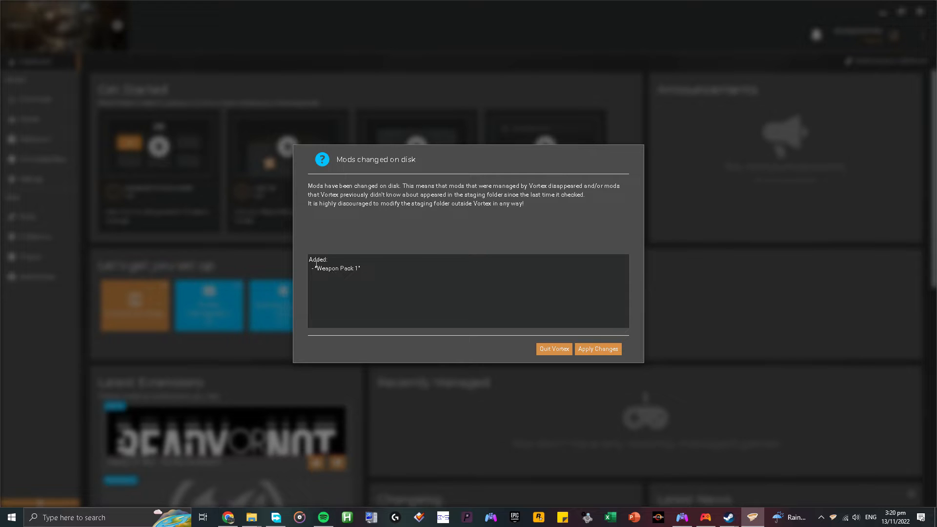
Examine the Weapon Pack 1 entry in the list of mods changed on disk.
{"action": "left_click_drag", "start_coordinate": [316, 264], "coordinate": [361, 269]}
{"action": "left_click", "coordinate": [431, 239]}
{"action": "left_click_drag", "start_coordinate": [373, 271], "coordinate": [311, 269]}
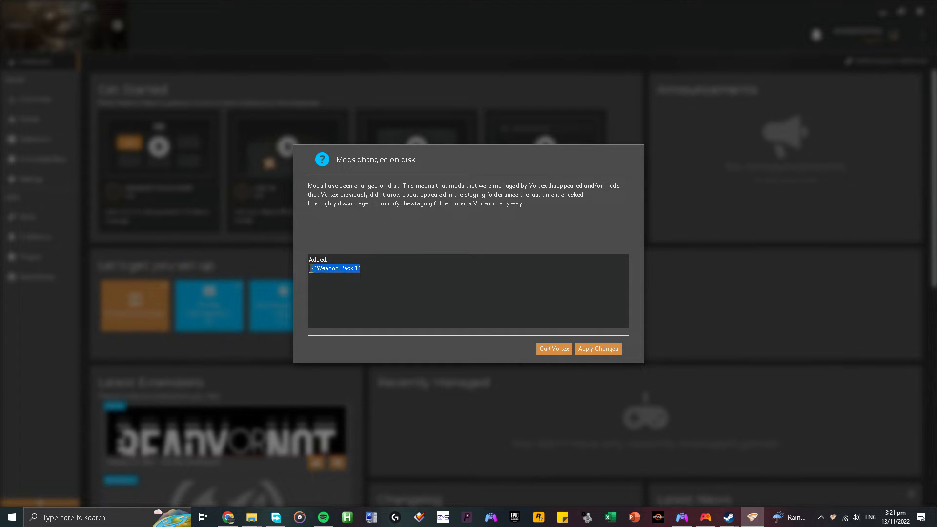
Apply the detected disk changes, enable the Weapon Pack 1 mod and open the plugin list.
{"action": "left_click", "coordinate": [598, 350]}
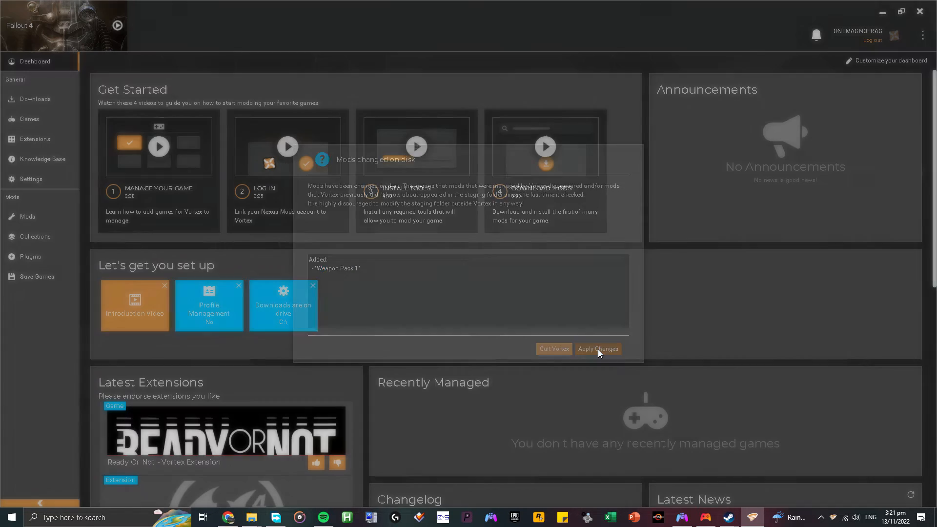
{"action": "left_click", "coordinate": [55, 215]}
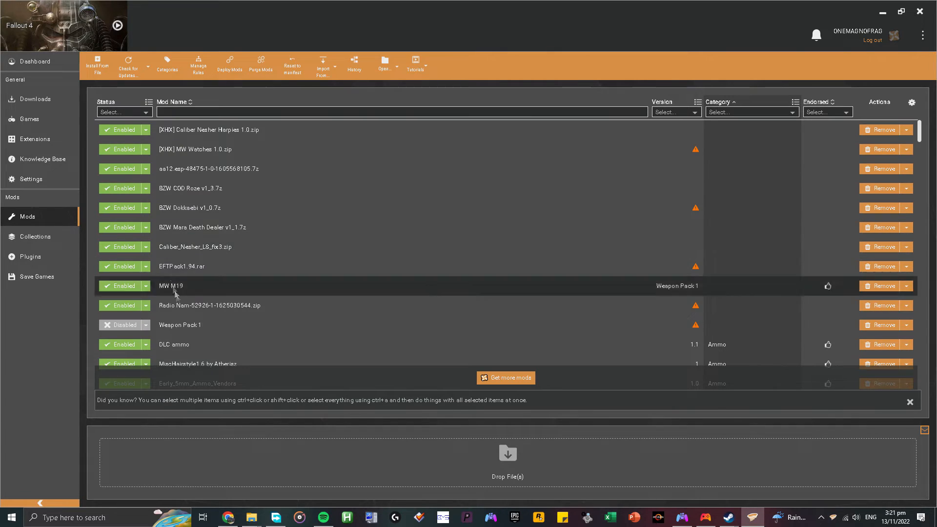
{"action": "left_click", "coordinate": [130, 327]}
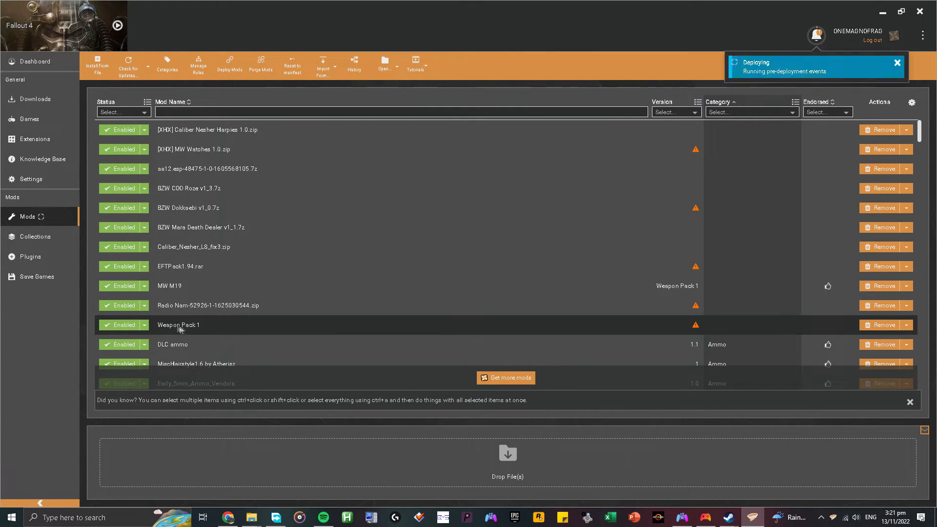
{"action": "left_click", "coordinate": [54, 256]}
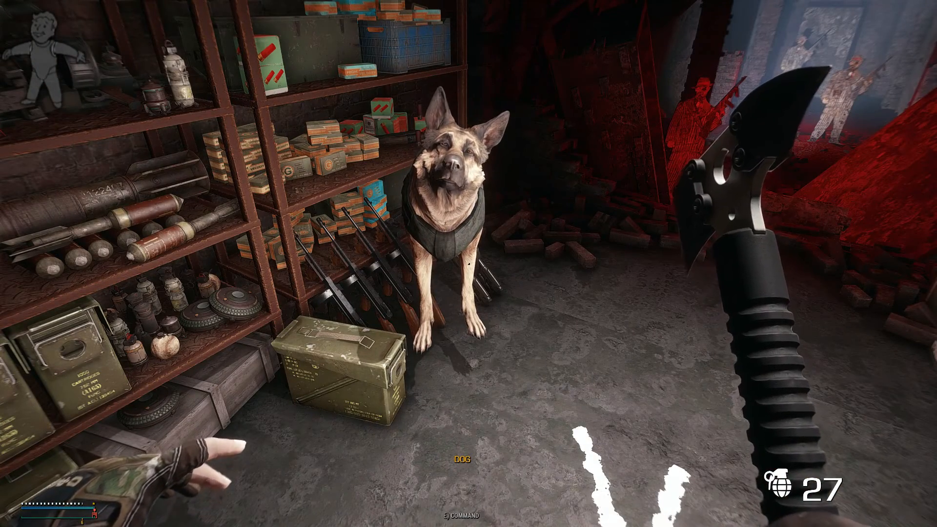
In Fallout 4, look through the full ESP list for weaponpack1.esp and close the list.
{"action": "key", "text": "F10"}
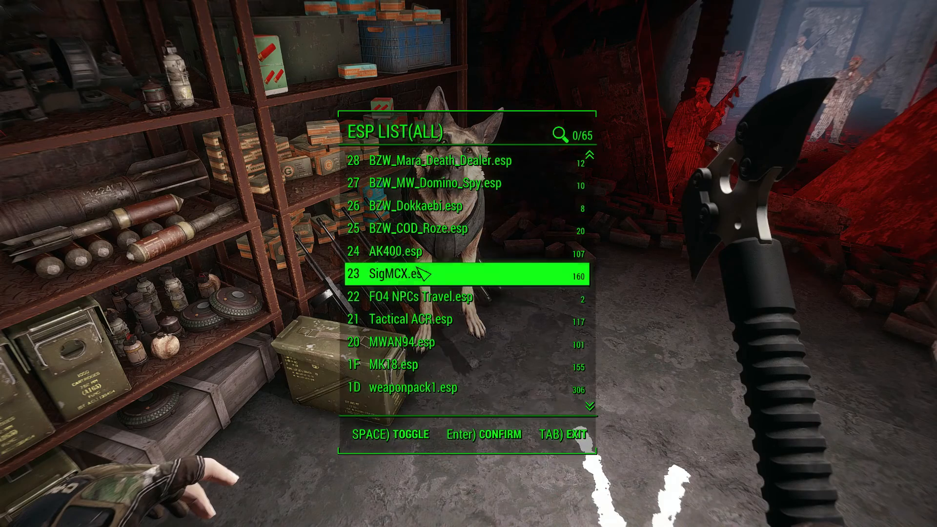
{"action": "scroll", "coordinate": [461, 256], "scroll_direction": "down", "scroll_amount": 2}
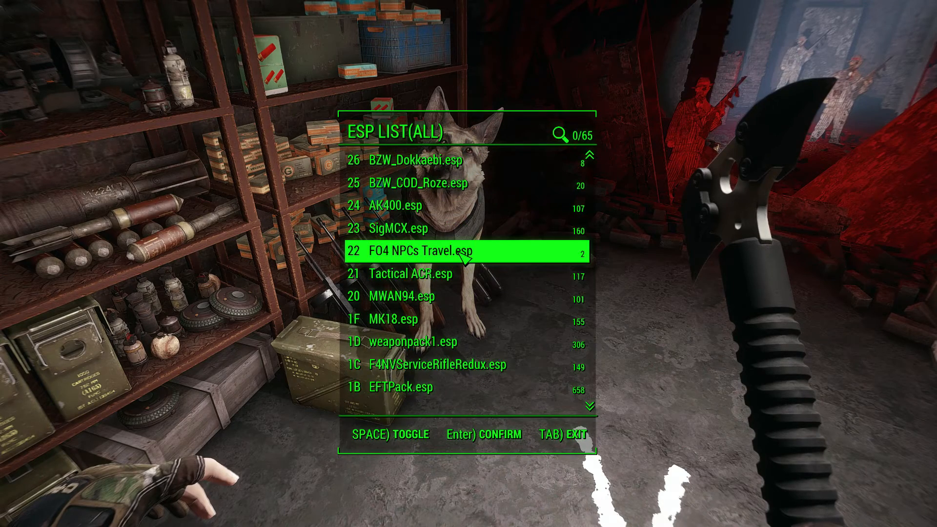
{"action": "scroll", "coordinate": [461, 293], "scroll_direction": "down", "scroll_amount": 9}
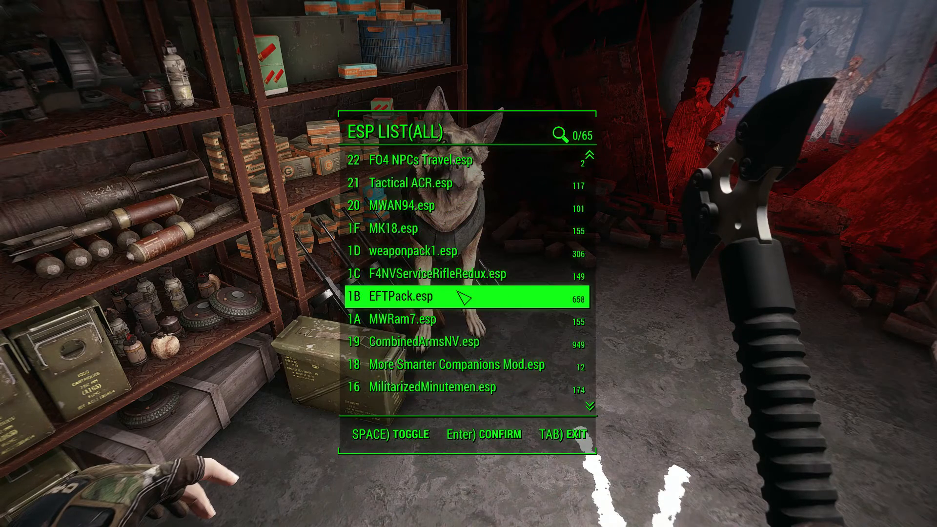
{"action": "scroll", "coordinate": [461, 295], "scroll_direction": "down", "scroll_amount": 4}
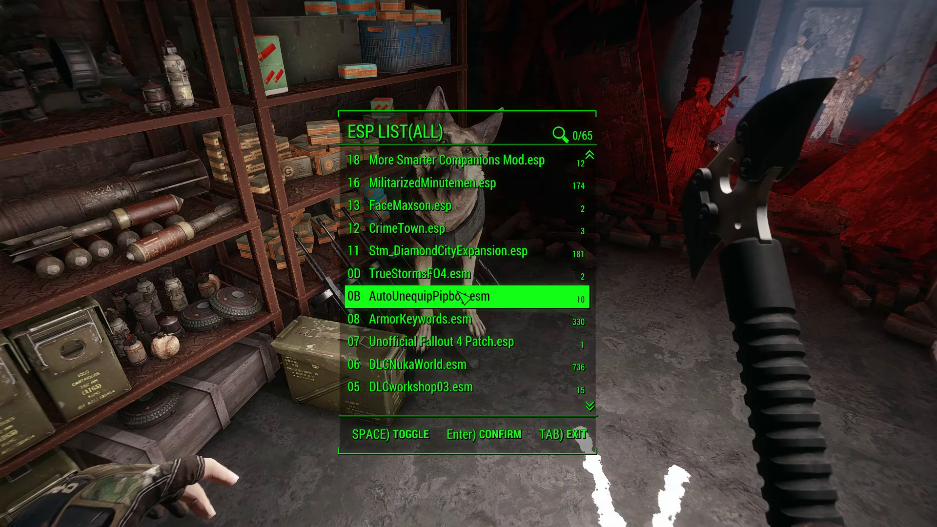
{"action": "scroll", "coordinate": [461, 295], "scroll_direction": "up", "scroll_amount": 3}
{"action": "scroll", "coordinate": [459, 287], "scroll_direction": "up", "scroll_amount": 7}
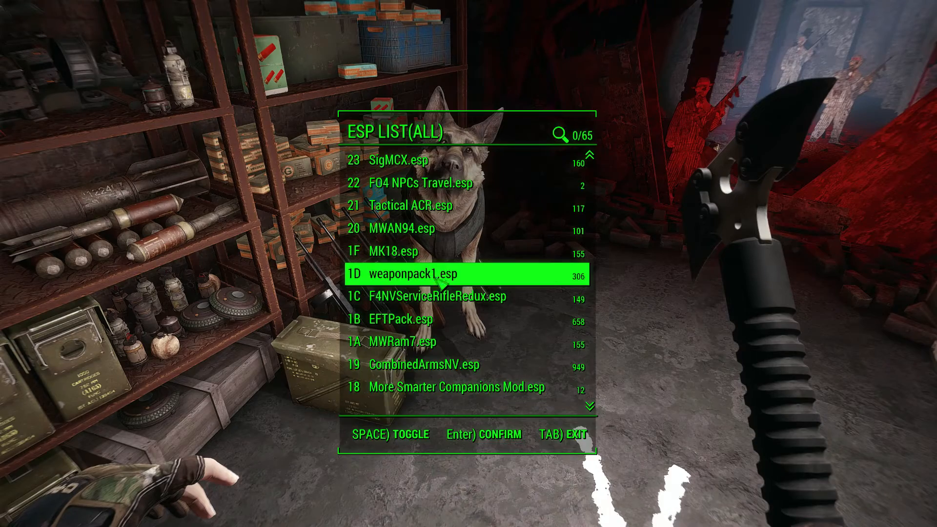
{"action": "key", "text": "Tab"}
Take one calibrated suppressed FNX-45, one Glock 19x Pistol, one HK USP and one M19 Pistol from the dog's inventory.
{"action": "key", "text": "e"}
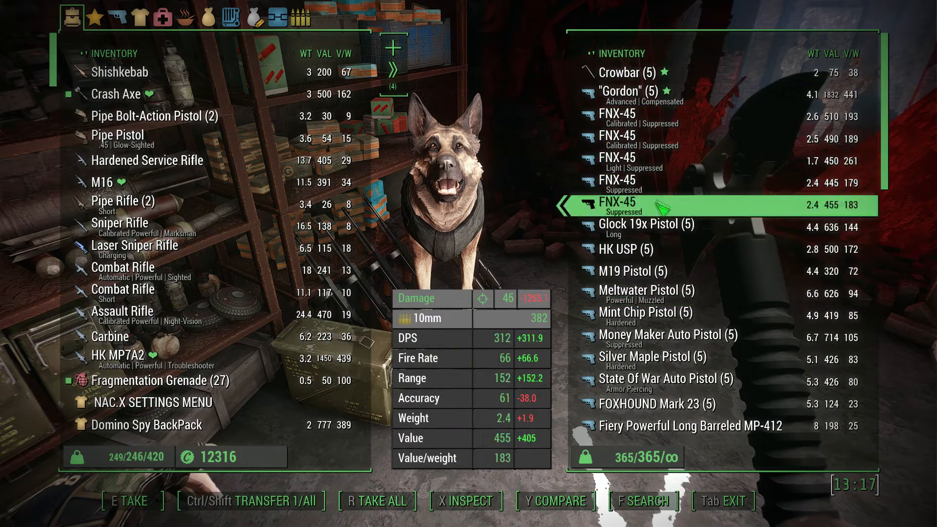
{"action": "scroll", "coordinate": [656, 292], "scroll_direction": "down", "scroll_amount": 4}
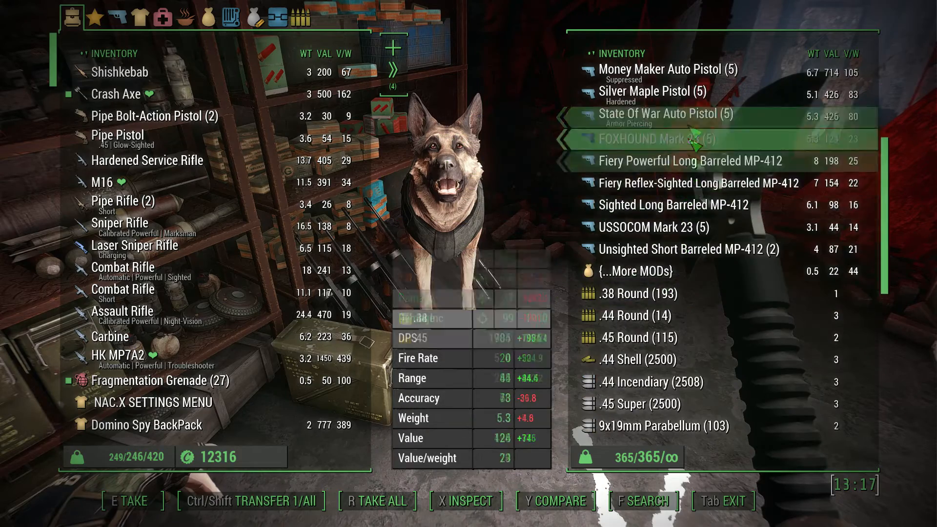
{"action": "scroll", "coordinate": [692, 175], "scroll_direction": "up", "scroll_amount": 4}
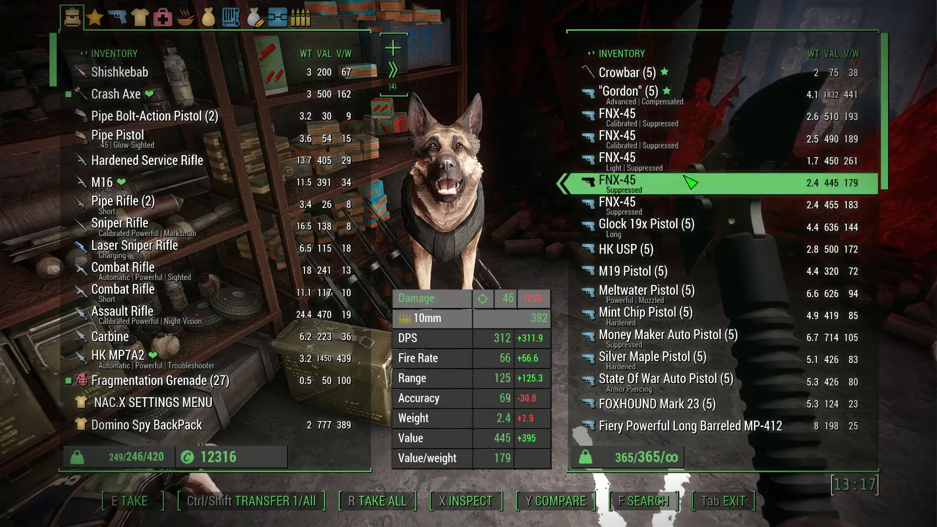
{"action": "left_click", "coordinate": [666, 122]}
{"action": "left_click", "coordinate": [664, 203]}
{"action": "left_click", "coordinate": [658, 228]}
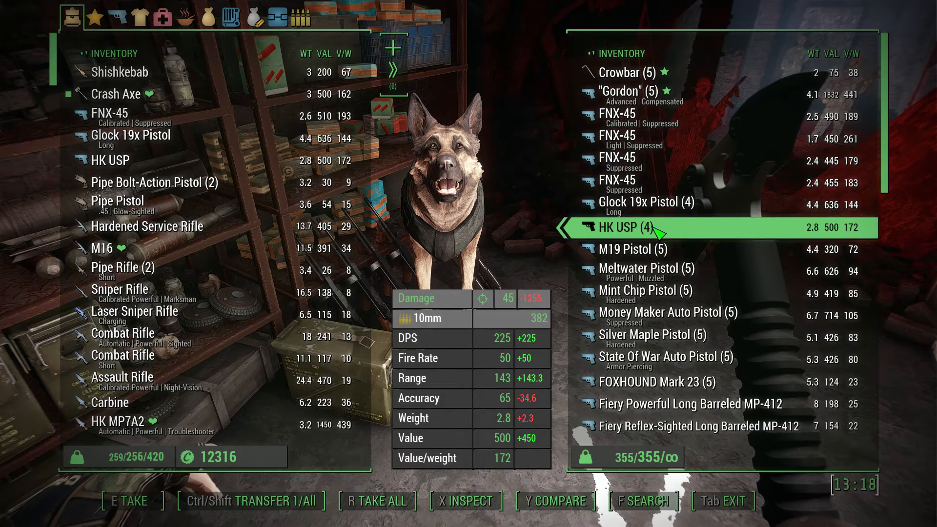
{"action": "left_click", "coordinate": [656, 249]}
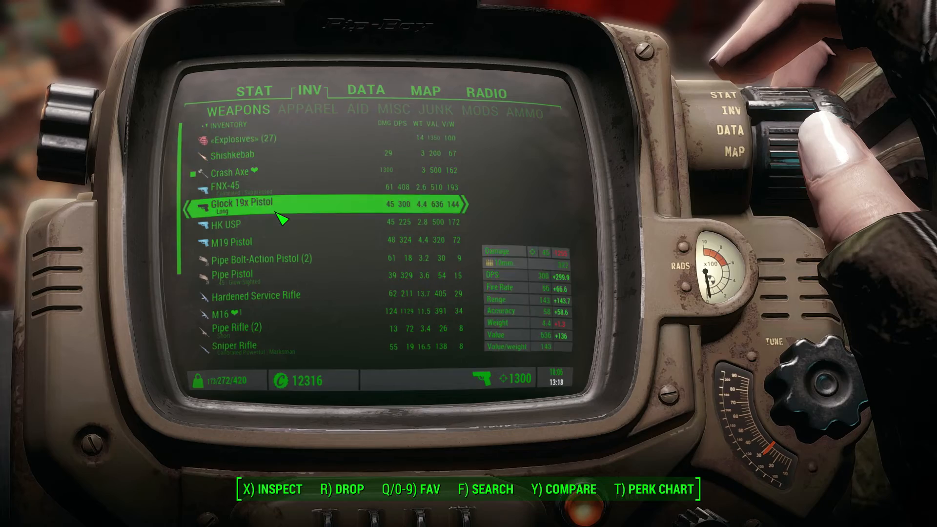
Equip the Glock 19x Pistol from the Pip-Boy, test-fire it and reload.
{"action": "left_click", "coordinate": [282, 209]}
{"action": "key", "text": "Tab"}
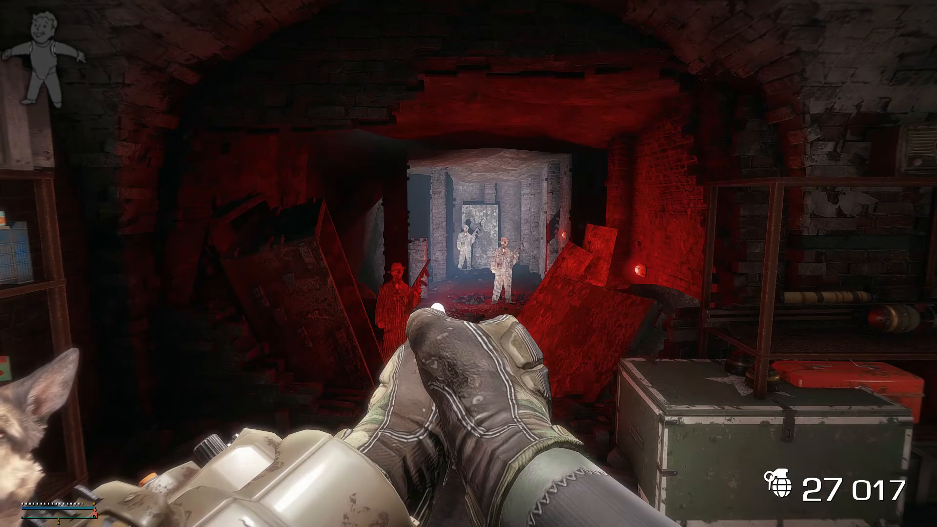
{"action": "left_click", "coordinate": [469, 263]}
{"action": "left_click", "coordinate": [468, 264]}
{"action": "left_click", "coordinate": [468, 264]}
{"action": "left_click", "coordinate": [468, 264]}
{"action": "left_click", "coordinate": [469, 264]}
{"action": "key", "text": "r"}
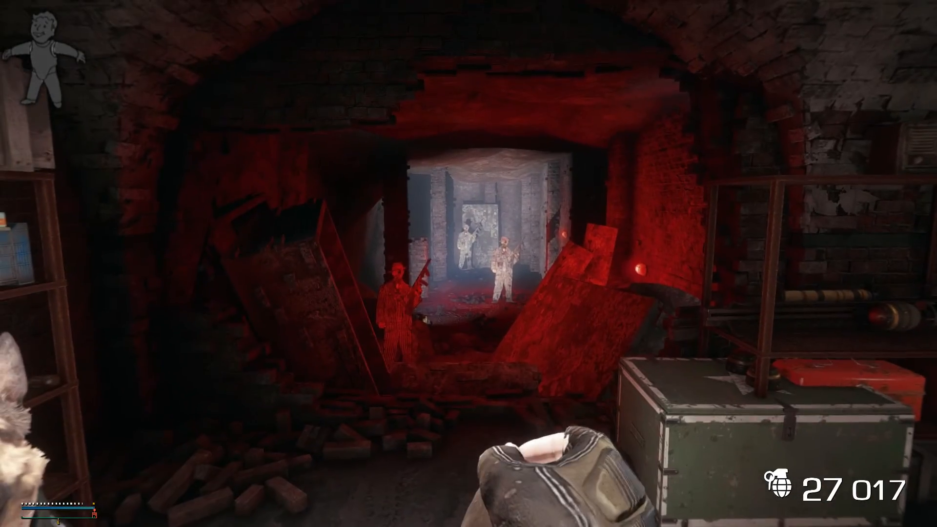
Equip the M19 Pistol and after it the FNX-45 from the Pip-Boy, test-firing and reloading in the tunnel.
{"action": "key", "text": "Tab"}
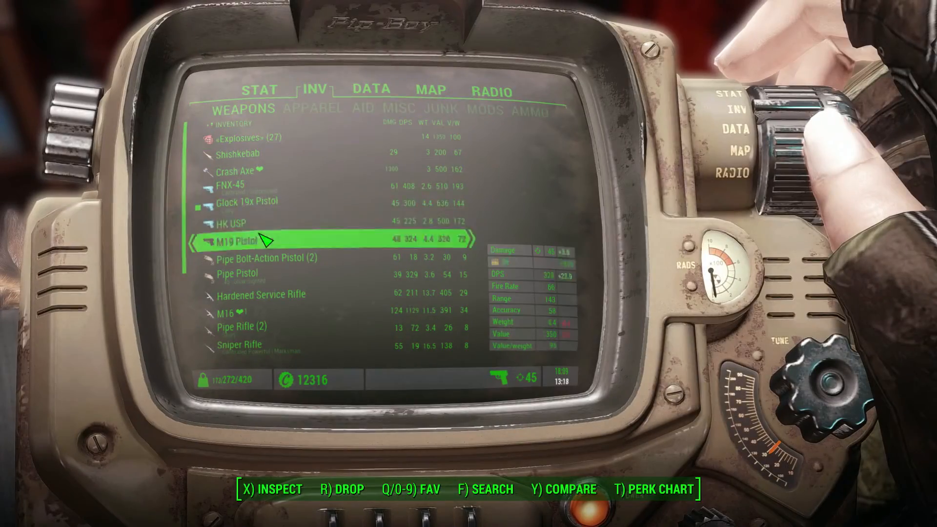
{"action": "key", "text": "Tab"}
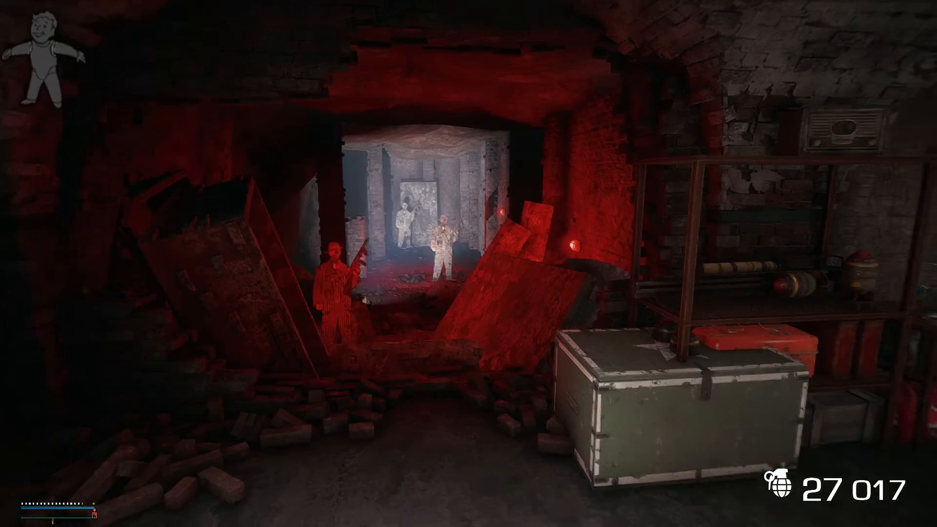
{"action": "key", "text": "Tab"}
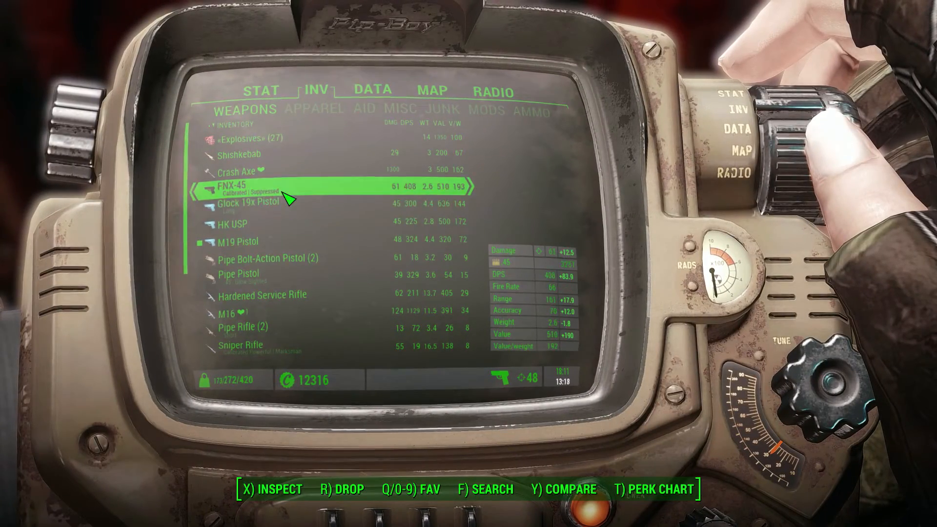
{"action": "key", "text": "Tab"}
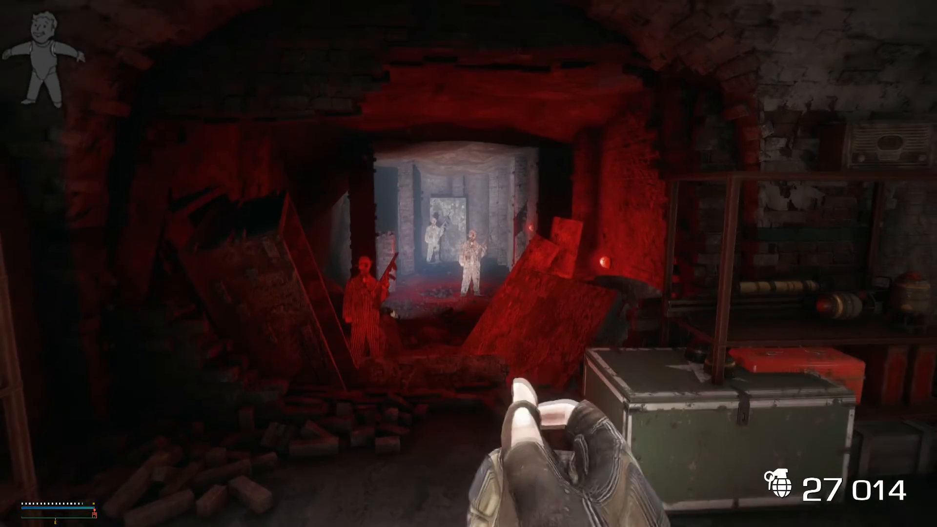
{"action": "left_click", "coordinate": [468, 264]}
{"action": "left_click", "coordinate": [468, 264]}
{"action": "left_click", "coordinate": [468, 264]}
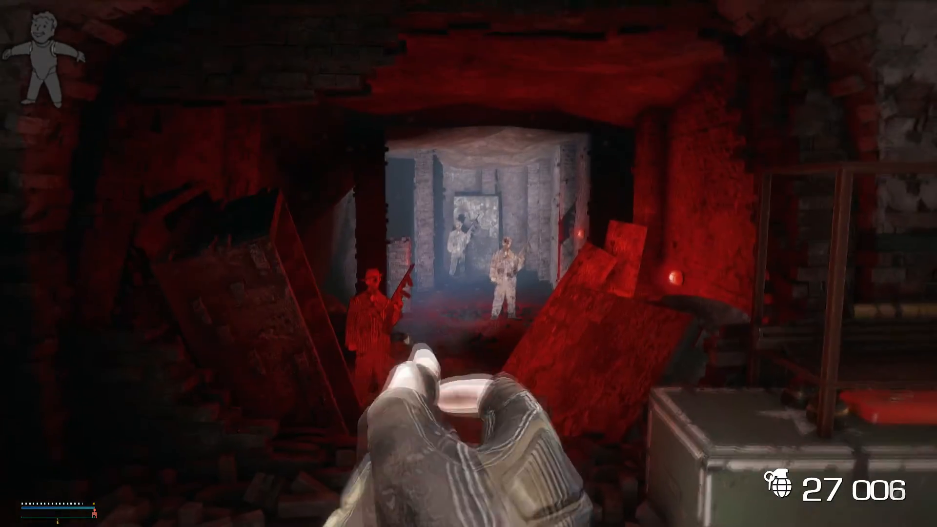
{"action": "left_click", "coordinate": [468, 263]}
{"action": "key", "text": "r"}
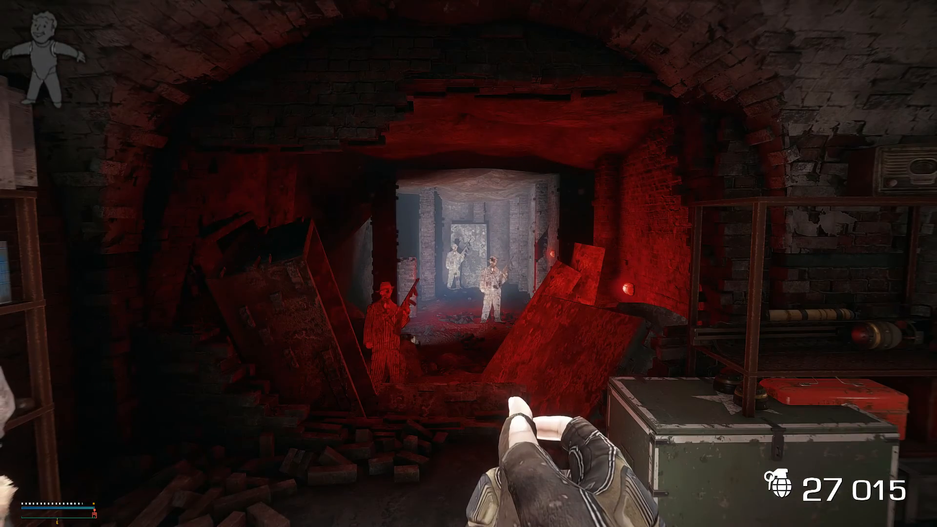
{"action": "right_click", "coordinate": [468, 263]}
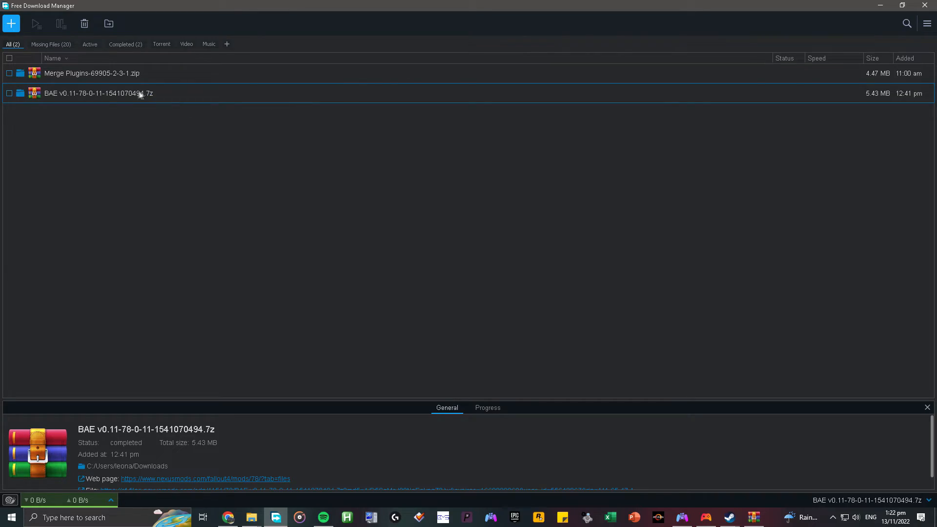
In Free Download Manager, open BAE v0.11-78-0-11-1541070494.7z to view its files, and close the archive and the download manager.
{"action": "double_click", "coordinate": [154, 94]}
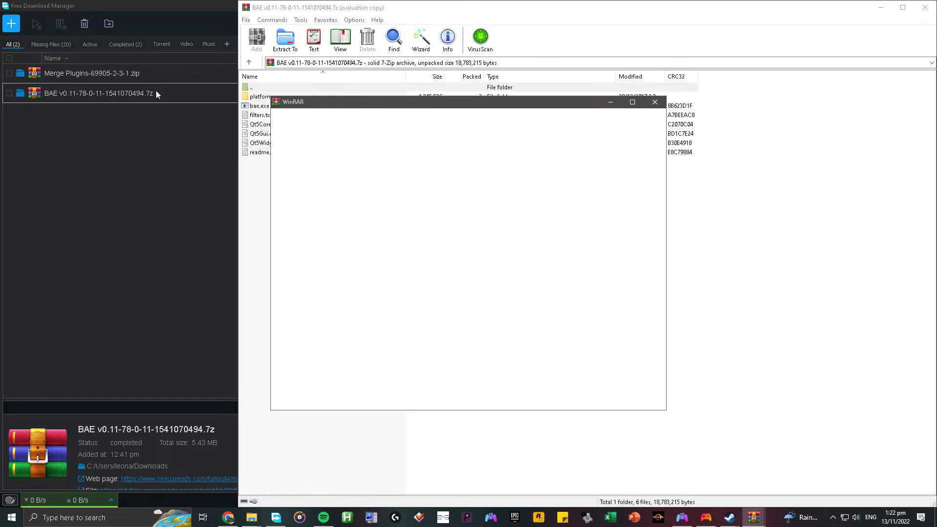
{"action": "left_click", "coordinate": [654, 103]}
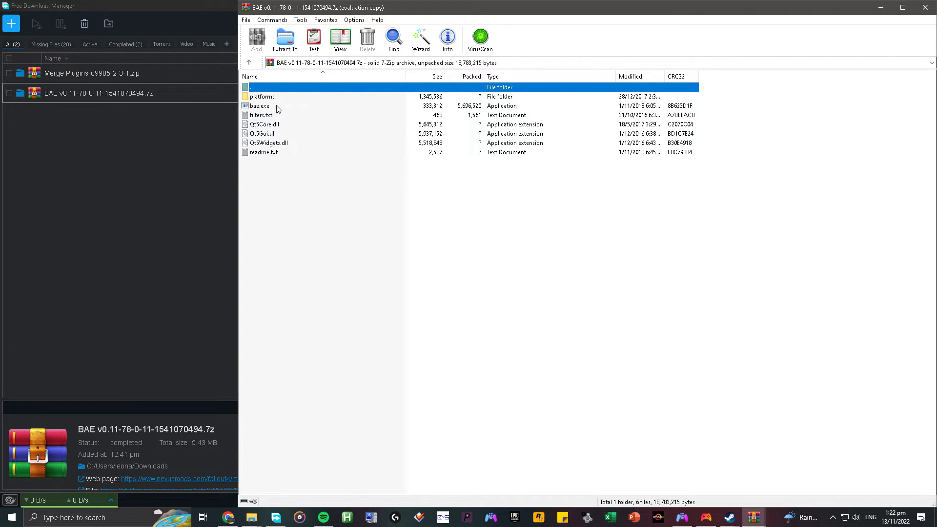
{"action": "left_click", "coordinate": [925, 8]}
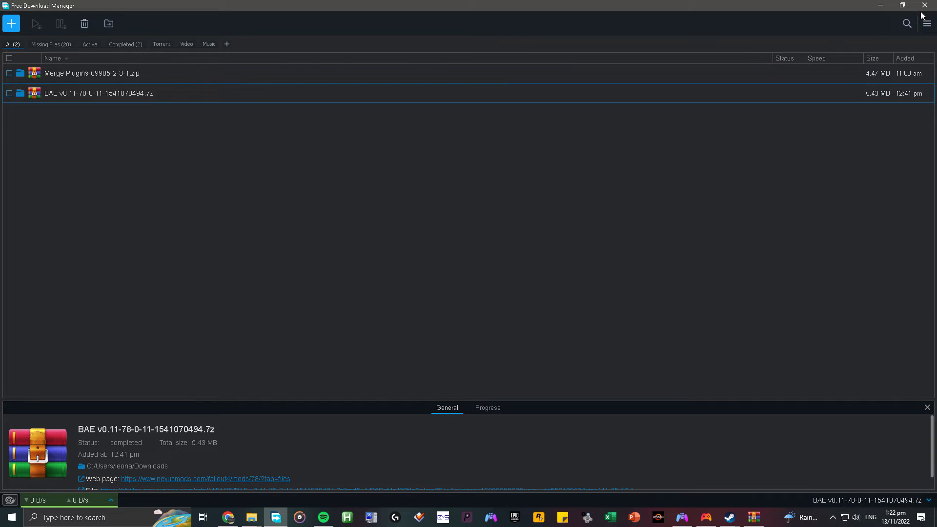
{"action": "left_click", "coordinate": [925, 5]}
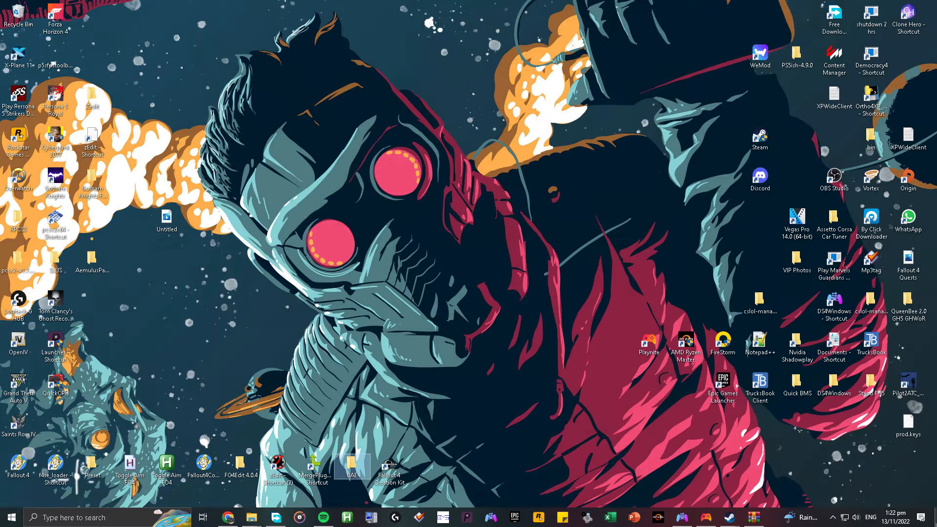
Open the BAE folder on the desktop, launch the bae application and minimize the folder window.
{"action": "double_click", "coordinate": [354, 463]}
{"action": "left_click", "coordinate": [187, 116]}
{"action": "double_click", "coordinate": [186, 117]}
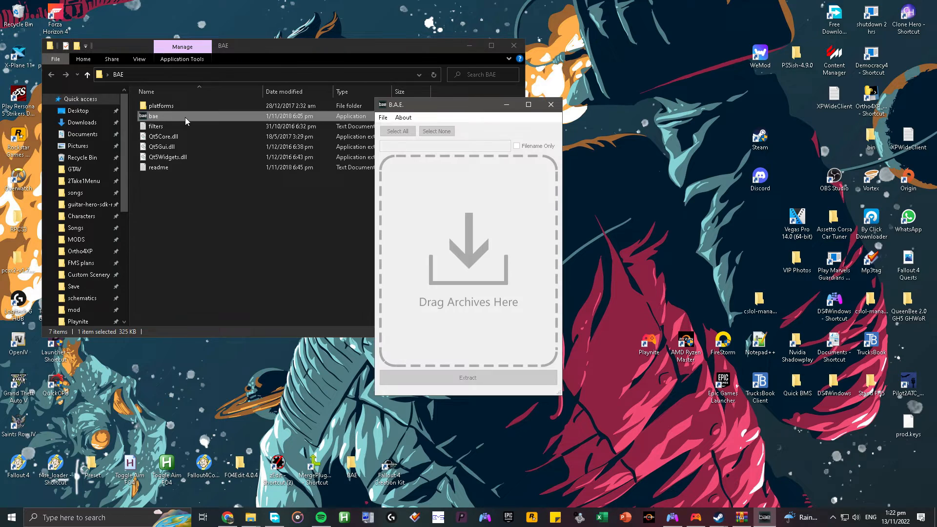
{"action": "left_click", "coordinate": [469, 46]}
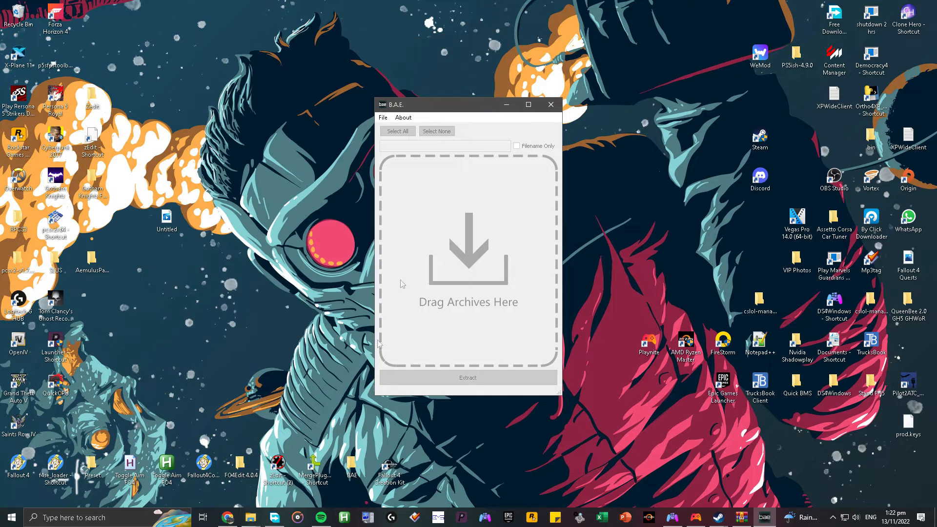
In File Explorer, look through the Fallout 4 Data folder for the weapons' Main and Textures BA2 archives and select weaponpack1texturesandmain.
{"action": "left_click", "coordinate": [250, 518]}
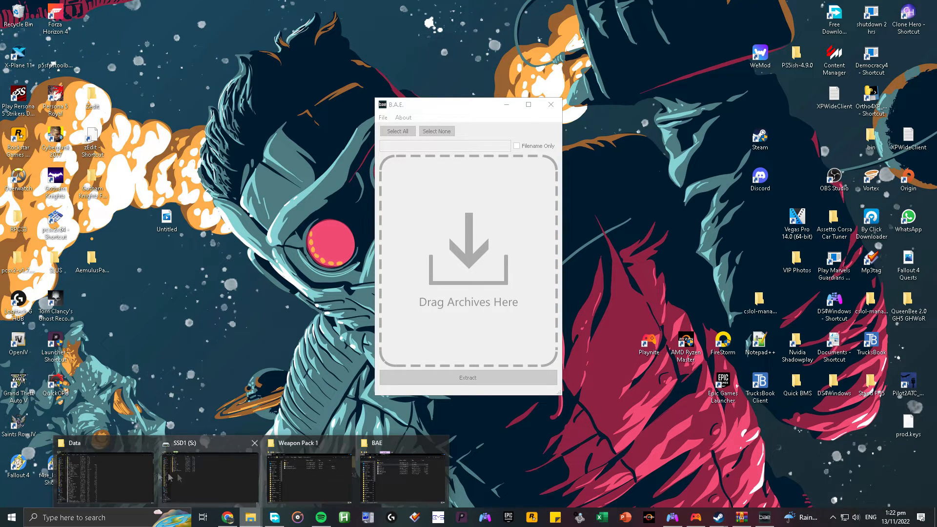
{"action": "left_click", "coordinate": [90, 471]}
{"action": "scroll", "coordinate": [192, 165], "scroll_direction": "down", "scroll_amount": 5}
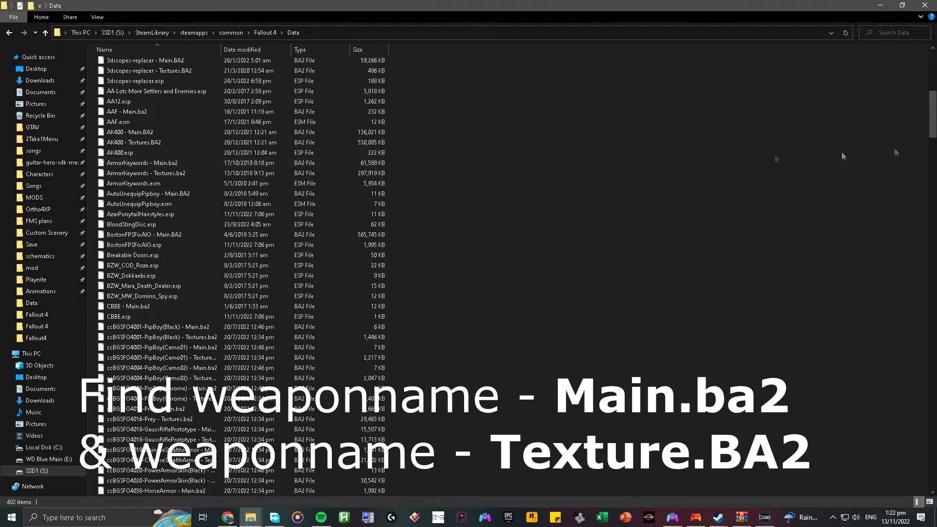
{"action": "left_click_drag", "start_coordinate": [934, 119], "coordinate": [919, 448]}
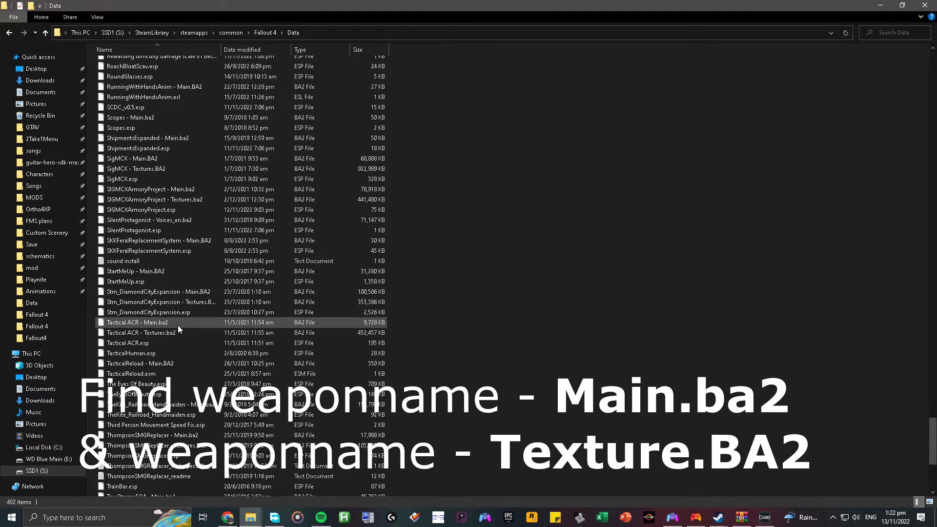
{"action": "scroll", "coordinate": [183, 329], "scroll_direction": "down", "scroll_amount": 7}
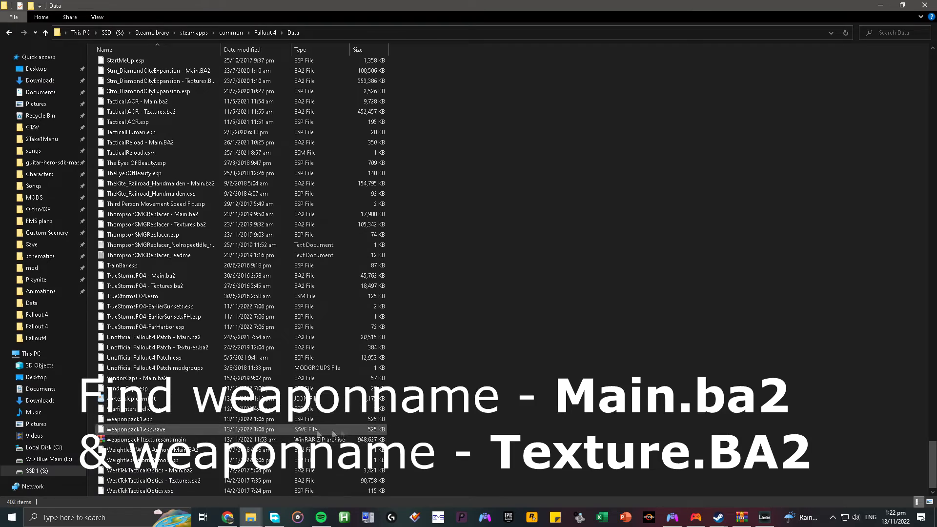
{"action": "scroll", "coordinate": [530, 271], "scroll_direction": "up", "scroll_amount": 20}
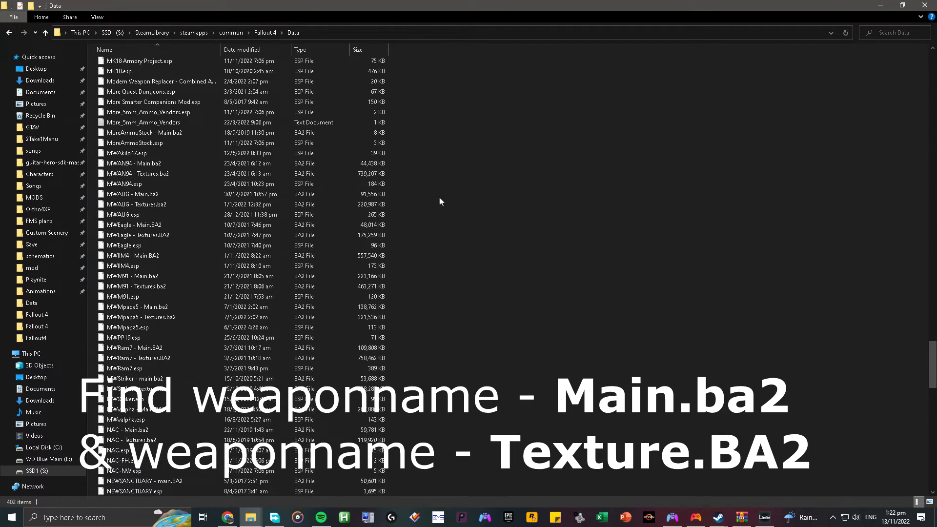
{"action": "scroll", "coordinate": [439, 201], "scroll_direction": "down", "scroll_amount": 20}
{"action": "scroll", "coordinate": [322, 195], "scroll_direction": "down", "scroll_amount": 11}
{"action": "left_click", "coordinate": [187, 440]}
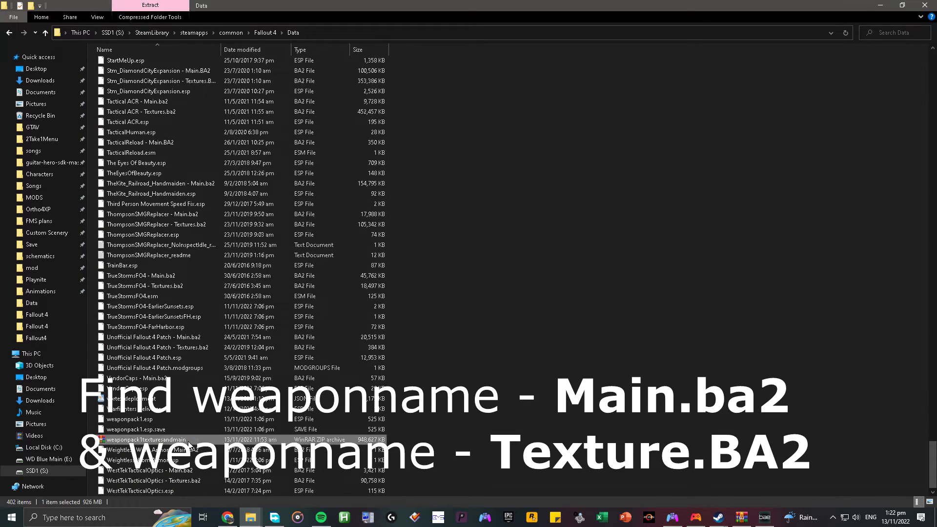
Open the weaponpack1texturesandmain archive, dismiss the licence notice, and examine its paired Main and Textures BA2 files, starting with FNX45.
{"action": "double_click", "coordinate": [188, 441]}
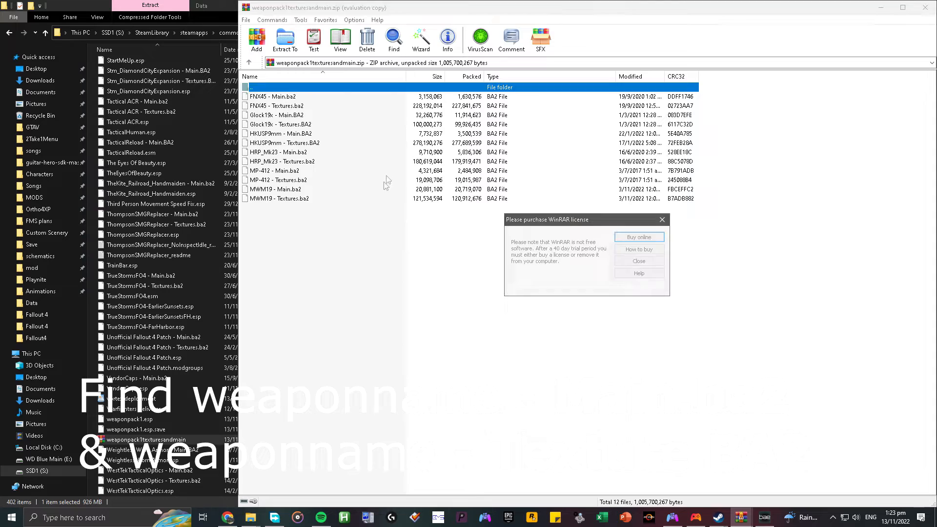
{"action": "left_click", "coordinate": [659, 221]}
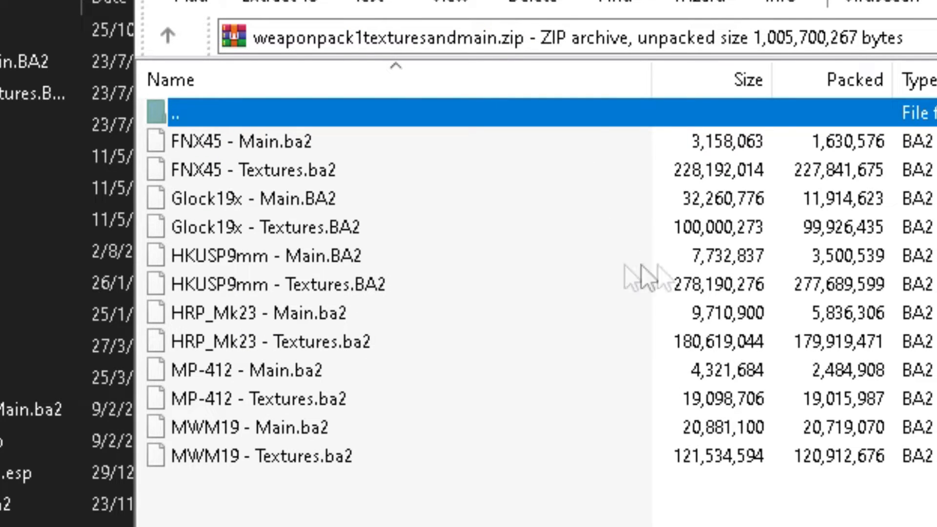
{"action": "left_click", "coordinate": [305, 144]}
{"action": "left_click", "coordinate": [306, 165]}
{"action": "left_click", "coordinate": [314, 148]}
{"action": "left_click", "coordinate": [334, 175]}
{"action": "left_click", "coordinate": [345, 147]}
{"action": "left_click", "coordinate": [350, 169]}
{"action": "left_click", "coordinate": [351, 144]}
{"action": "left_click", "coordinate": [358, 168]}
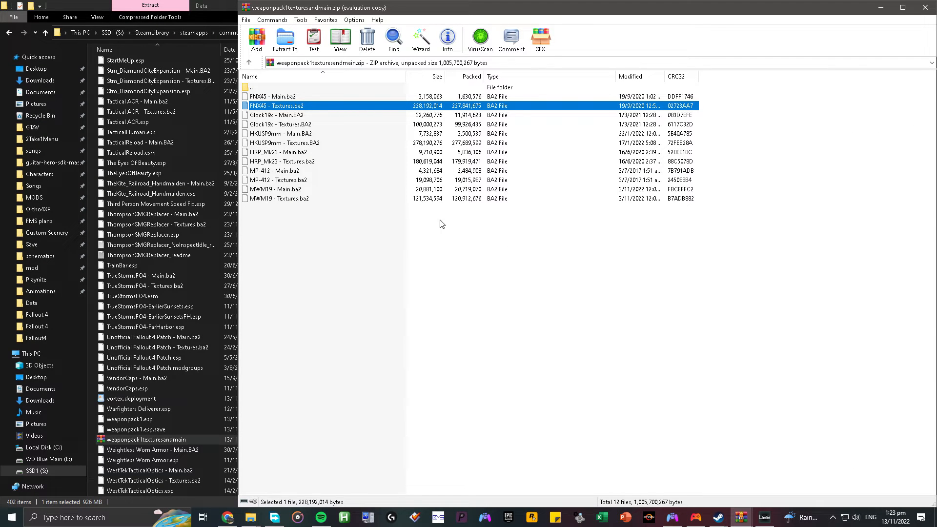
Open the Weapon Pack 1 ba2 folder on SSD1 (S:) and bring the WinRAR archive window up over it.
{"action": "left_click", "coordinate": [61, 472]}
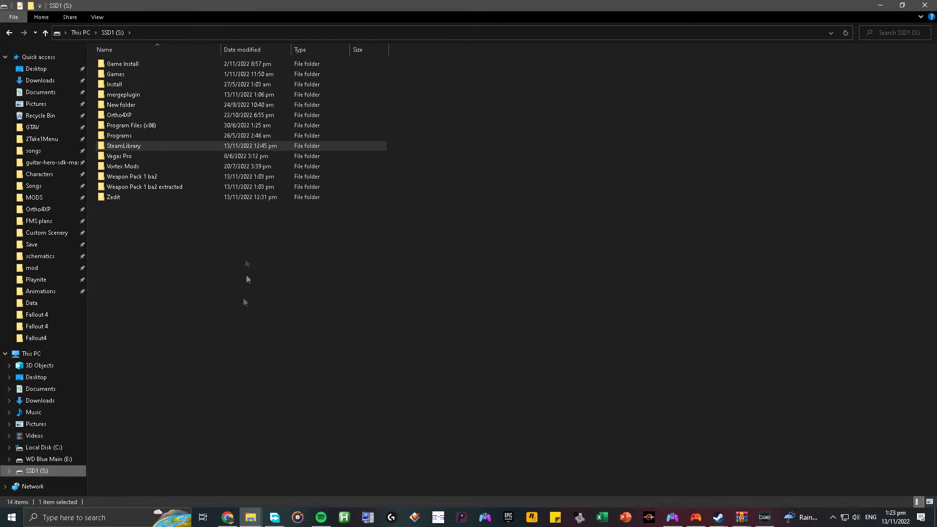
{"action": "double_click", "coordinate": [154, 178]}
{"action": "mouse_move", "coordinate": [244, 521]}
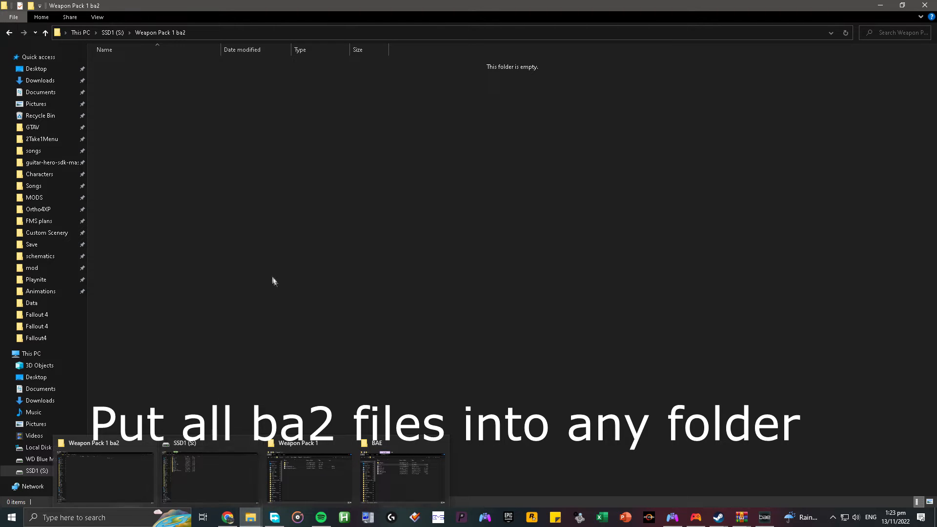
{"action": "left_click", "coordinate": [772, 518]}
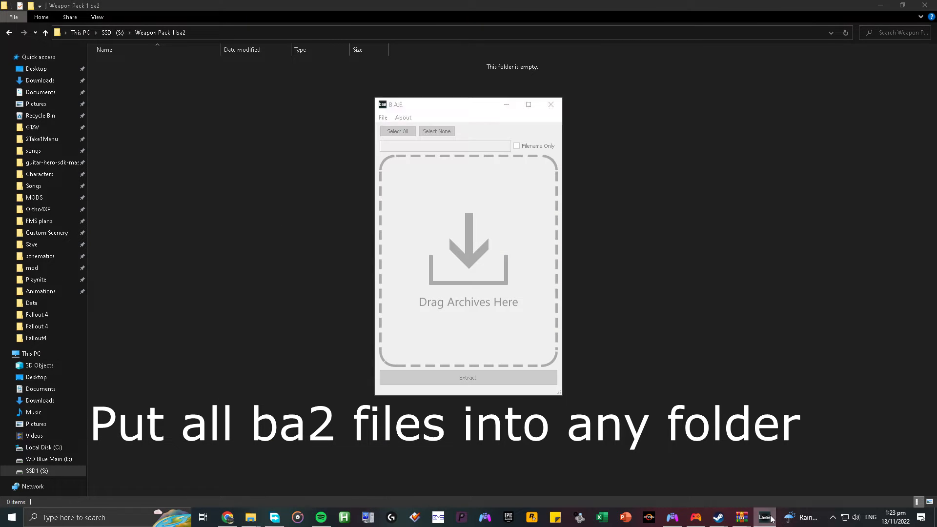
{"action": "left_click", "coordinate": [772, 518]}
{"action": "mouse_move", "coordinate": [741, 518]}
{"action": "left_click", "coordinate": [765, 486]}
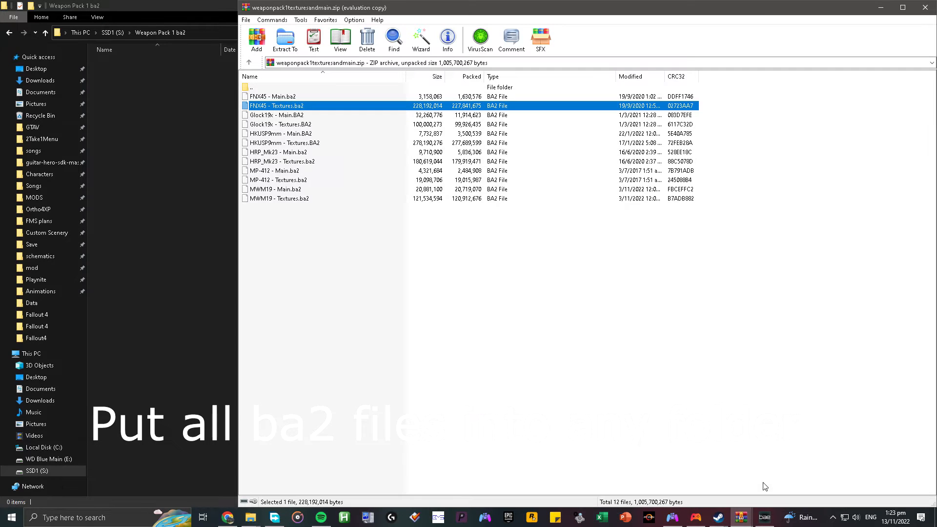
Extract all the BA2 files from the archive into the Weapon Pack 1 ba2 folder and close WinRAR.
{"action": "left_click_drag", "start_coordinate": [322, 347], "coordinate": [321, 143]}
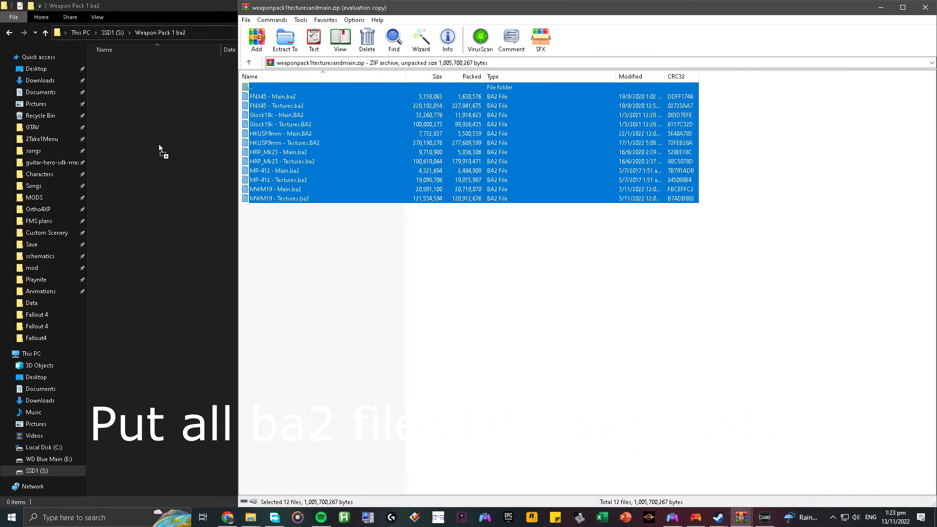
{"action": "left_click_drag", "start_coordinate": [161, 149], "coordinate": [161, 148]}
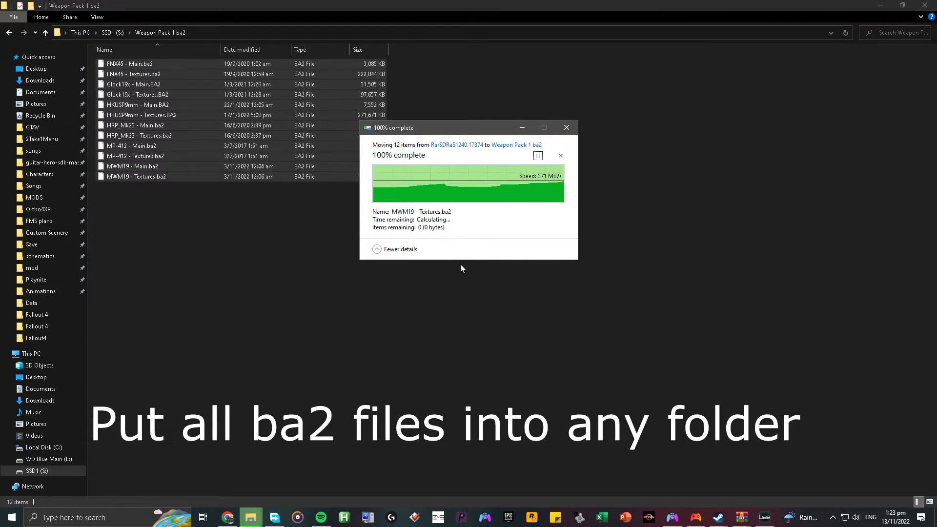
{"action": "right_click", "coordinate": [742, 519]}
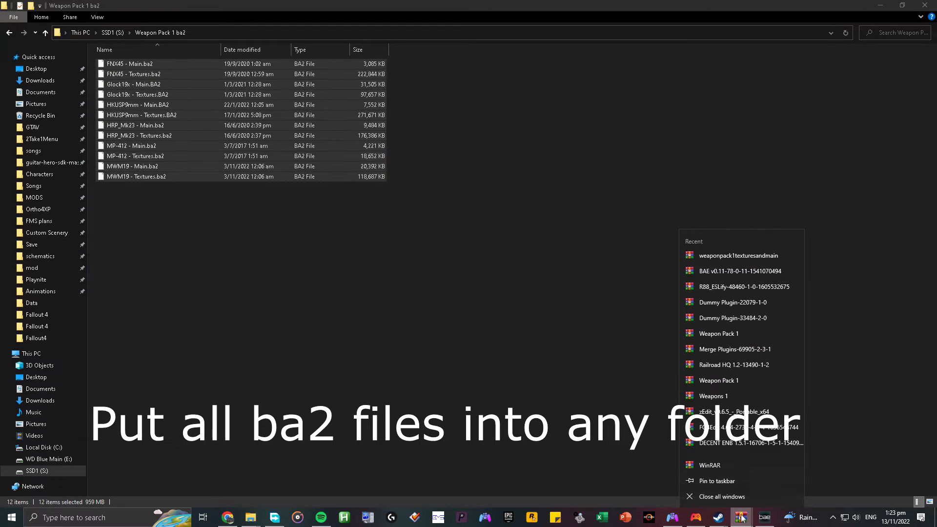
{"action": "left_click", "coordinate": [741, 499]}
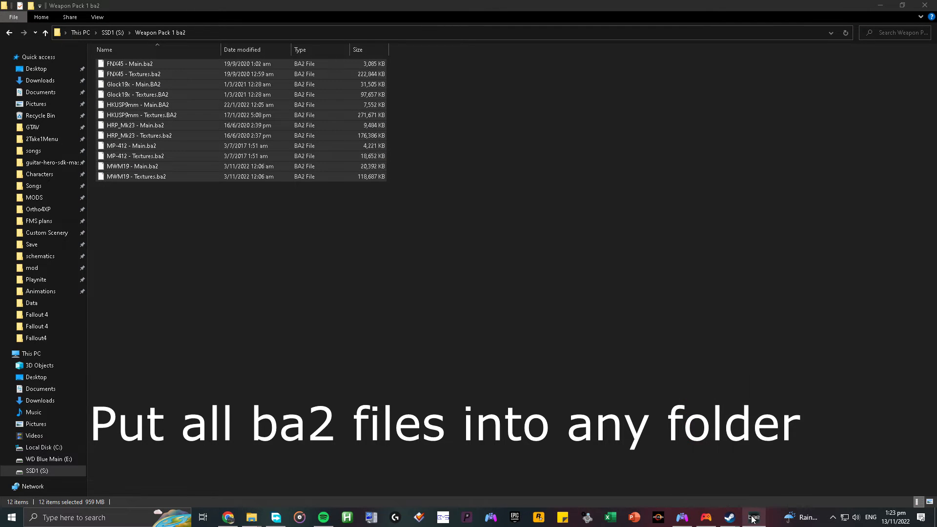
Select all the BA2 files in the Weapon Pack 1 ba2 folder and load them into BAE.
{"action": "left_click", "coordinate": [752, 519]}
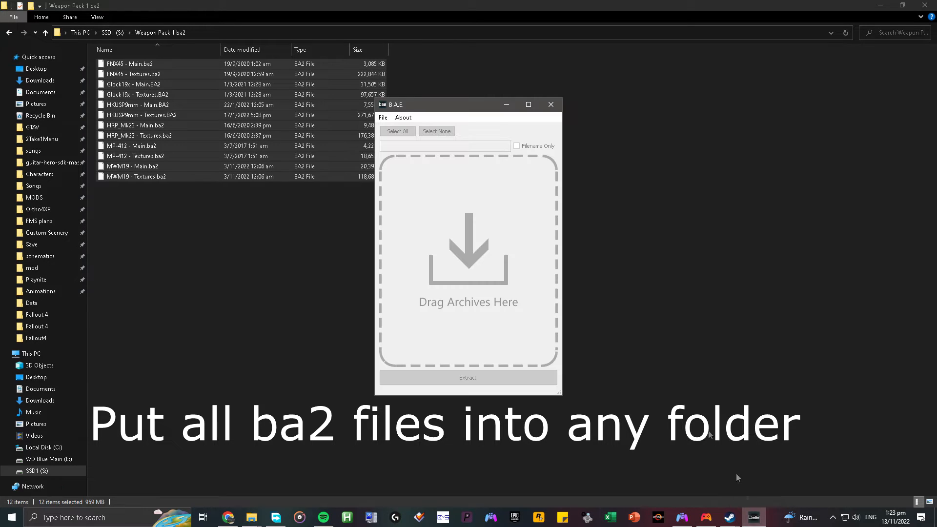
{"action": "left_click_drag", "start_coordinate": [403, 110], "coordinate": [539, 101]}
{"action": "mouse_move", "coordinate": [202, 95]}
{"action": "left_mouse_down"}
{"action": "mouse_move", "coordinate": [449, 209]}
{"action": "mouse_move", "coordinate": [577, 222]}
{"action": "mouse_move", "coordinate": [388, 194]}
{"action": "mouse_move", "coordinate": [193, 94]}
{"action": "left_mouse_up"}
{"action": "left_click_drag", "start_coordinate": [172, 251], "coordinate": [130, 60]}
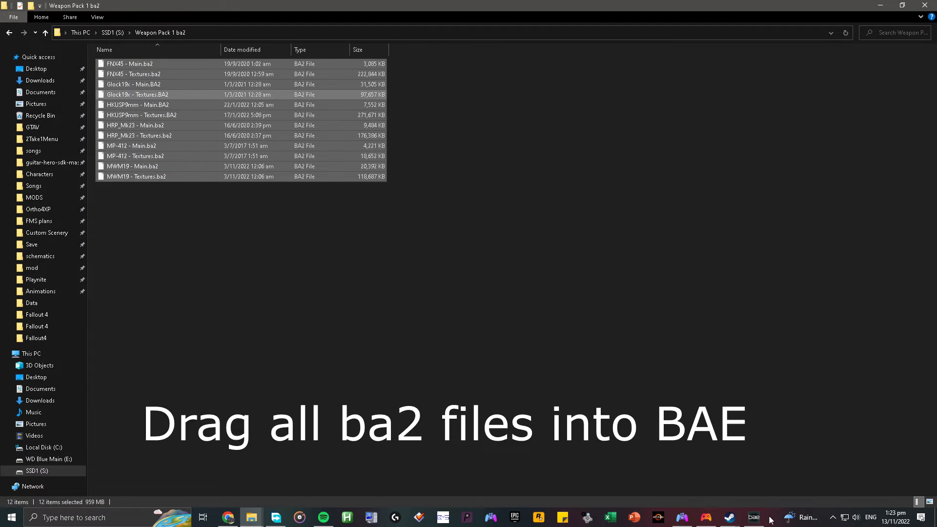
{"action": "left_click", "coordinate": [754, 518]}
{"action": "left_click_drag", "start_coordinate": [260, 119], "coordinate": [574, 210]}
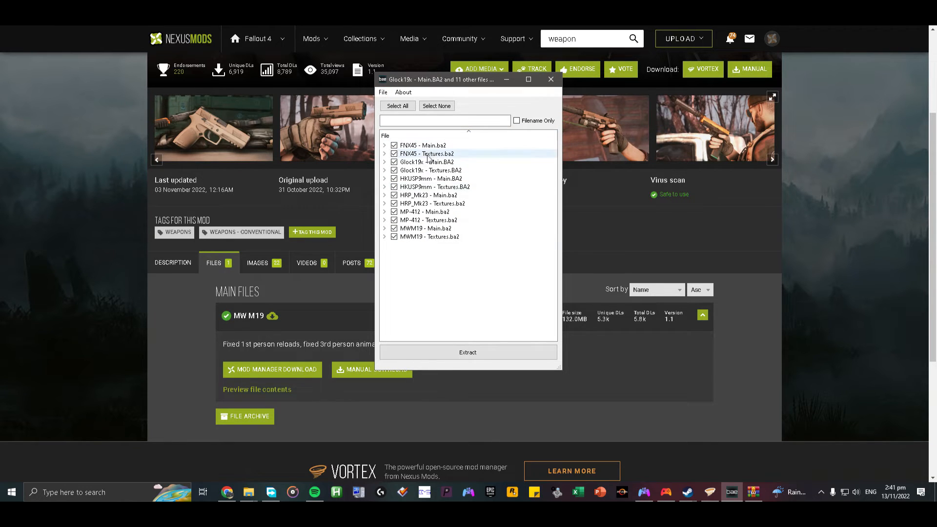
Expand the loaded Main and Textures archives in BAE, from FNX45 to MWM19, to examine the folders inside each.
{"action": "left_click", "coordinate": [384, 145]}
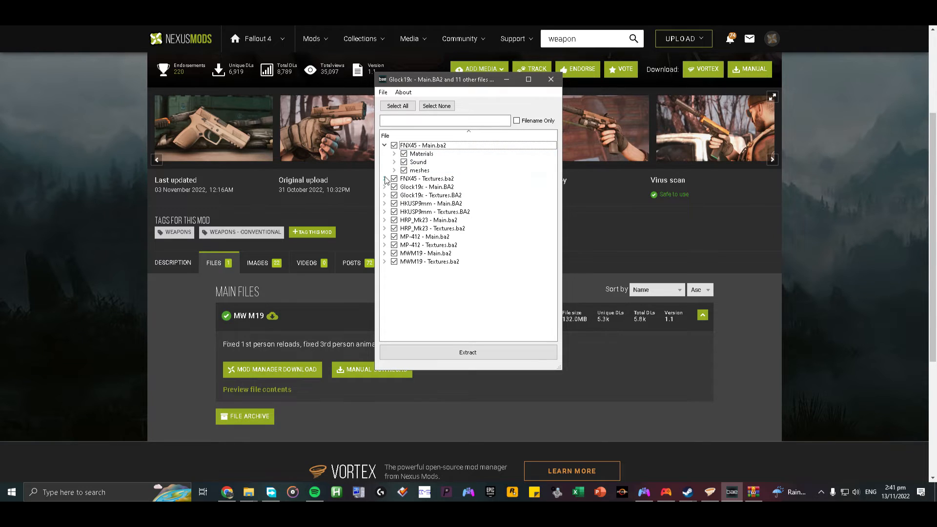
{"action": "left_click", "coordinate": [384, 178]}
{"action": "left_click", "coordinate": [384, 195]}
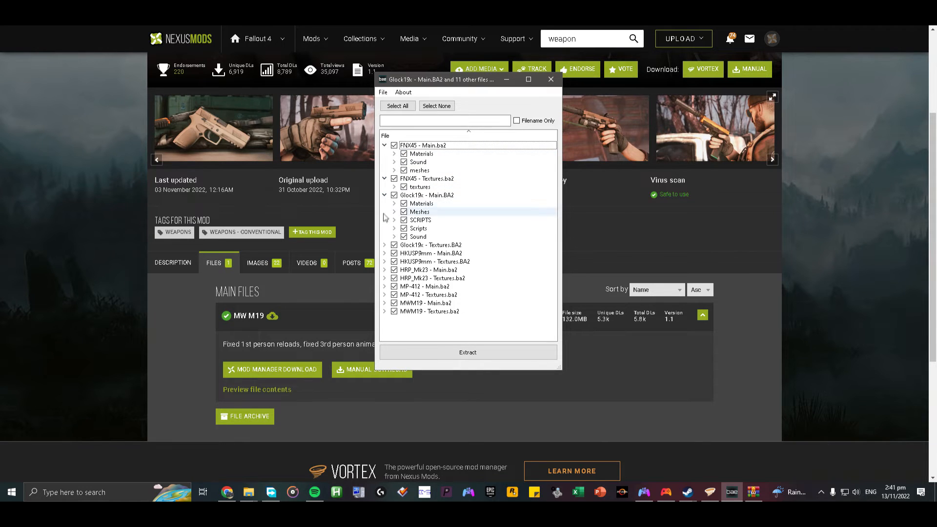
{"action": "left_click", "coordinate": [383, 245]}
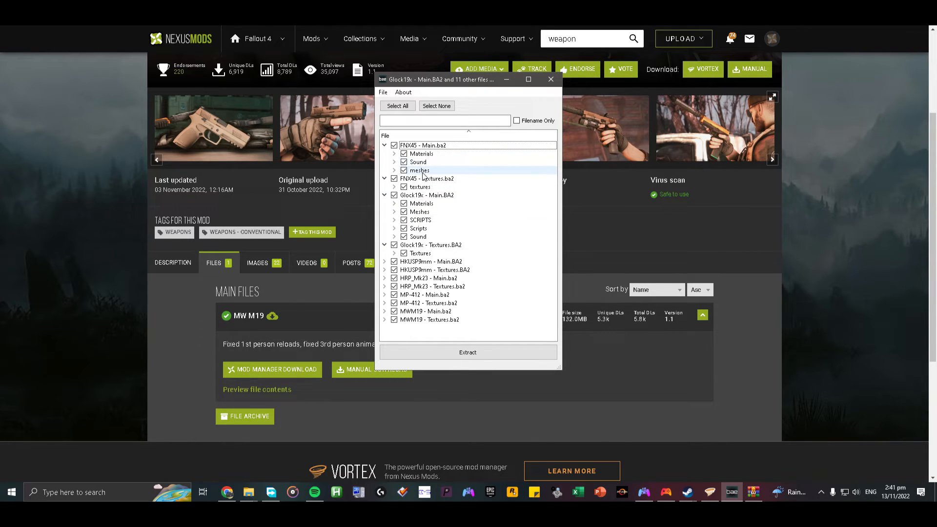
{"action": "left_click", "coordinate": [385, 262]}
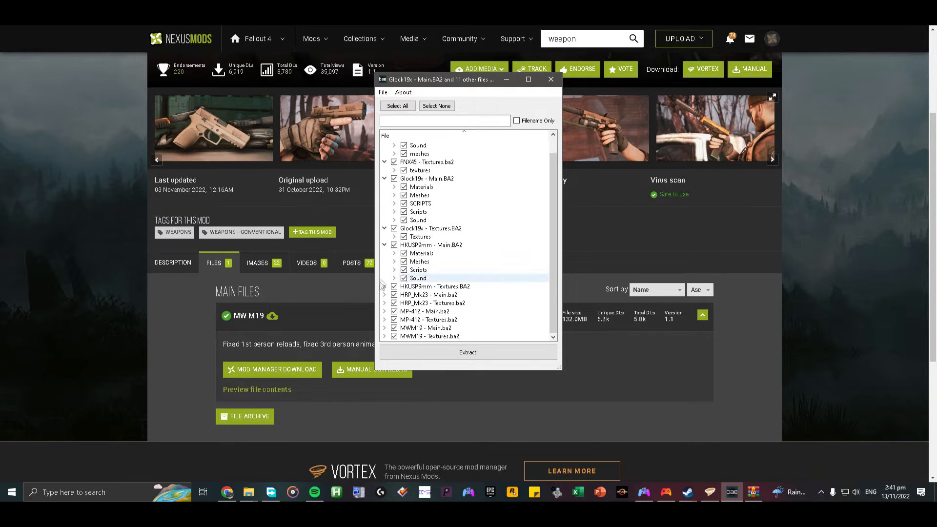
{"action": "left_click", "coordinate": [384, 287]}
{"action": "left_click", "coordinate": [384, 303]}
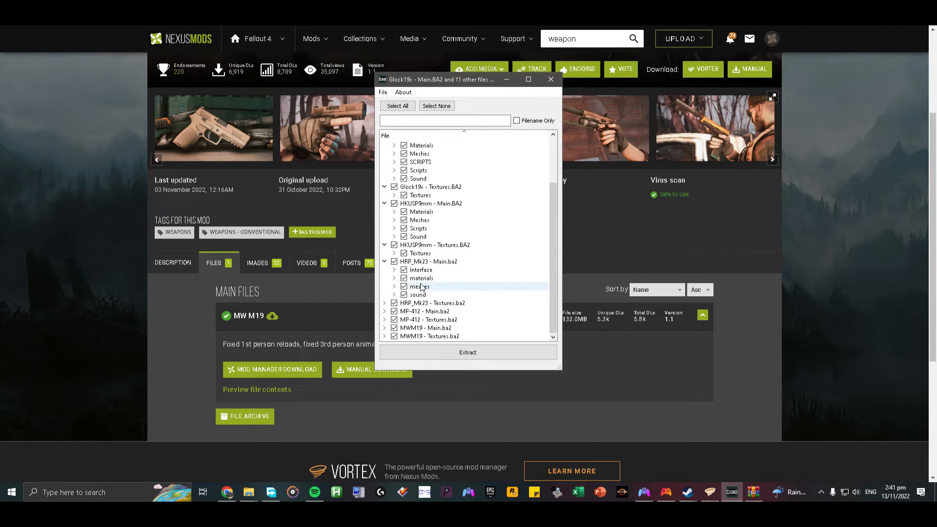
{"action": "left_click", "coordinate": [385, 303]}
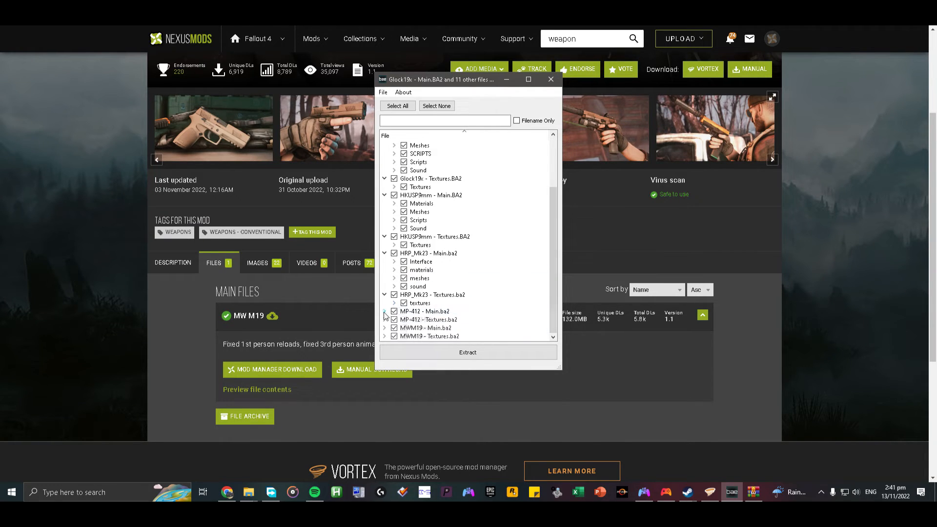
{"action": "left_click", "coordinate": [385, 311]}
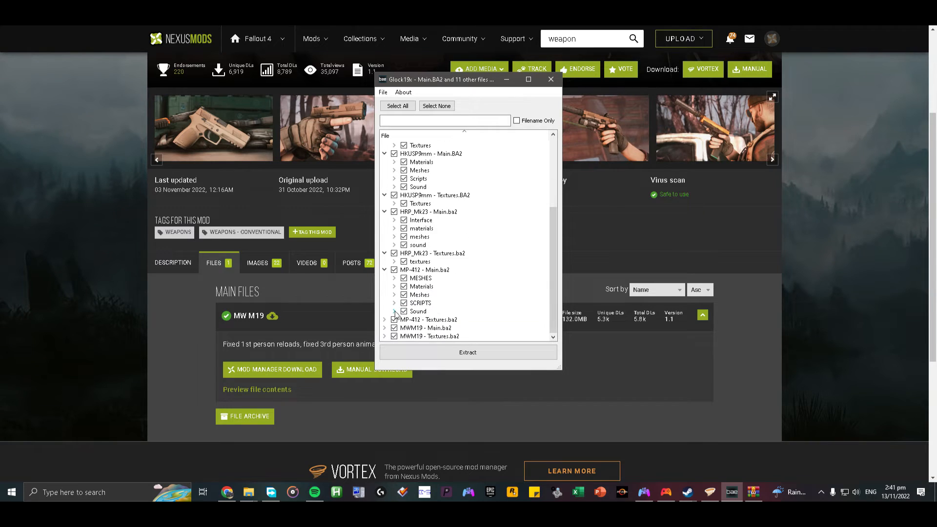
{"action": "left_click", "coordinate": [385, 336]}
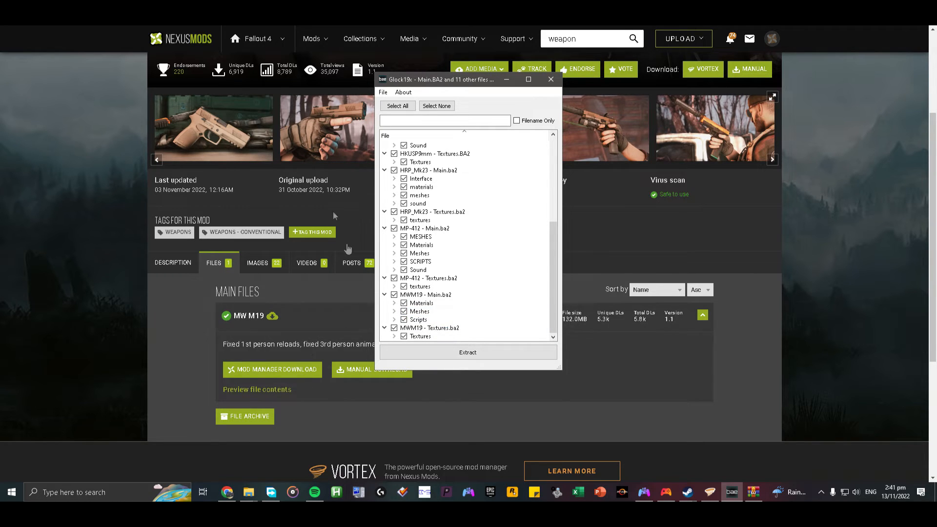
Switch to the Nexus Mods page, preview the MW M19 file contents, look through the list and close the preview.
{"action": "left_click", "coordinate": [87, 83]}
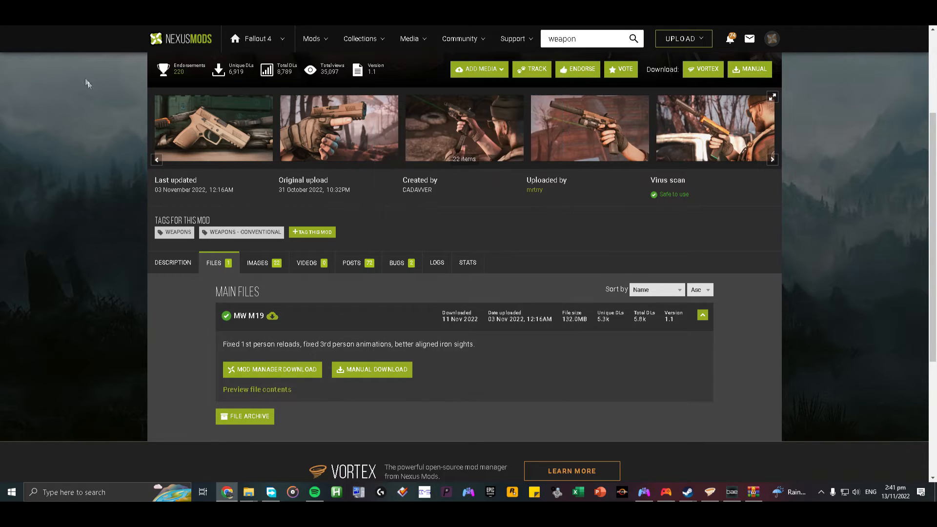
{"action": "left_click", "coordinate": [280, 393]}
{"action": "scroll", "coordinate": [447, 183], "scroll_direction": "down", "scroll_amount": 2}
{"action": "scroll", "coordinate": [447, 183], "scroll_direction": "up", "scroll_amount": 2}
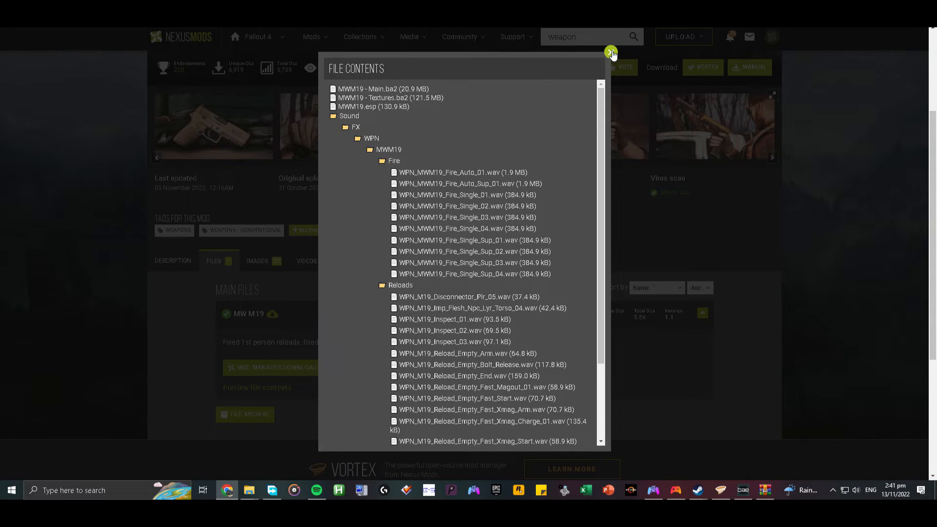
{"action": "left_click", "coordinate": [610, 53]}
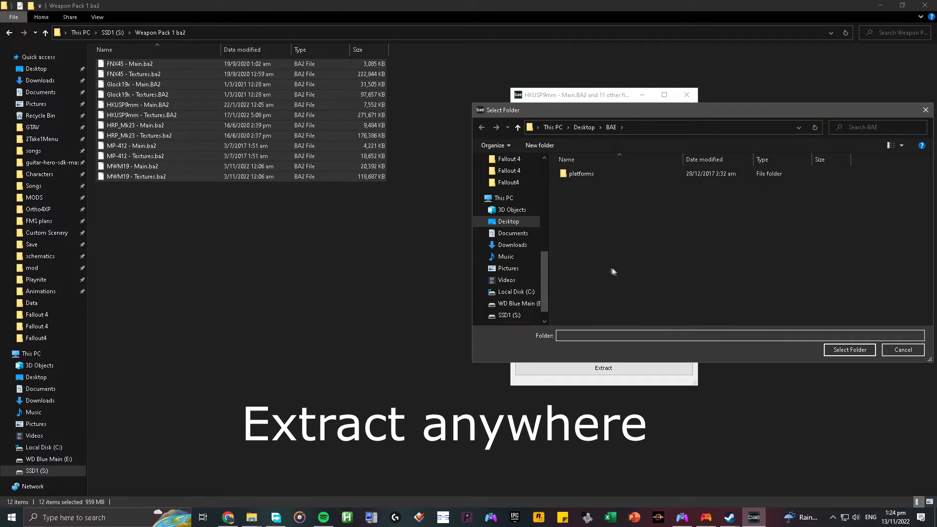
In BAE, extract the loaded archives into the Weapon Pack 1 ba2 extracted folder on SSD1 (S:).
{"action": "left_click", "coordinate": [530, 317]}
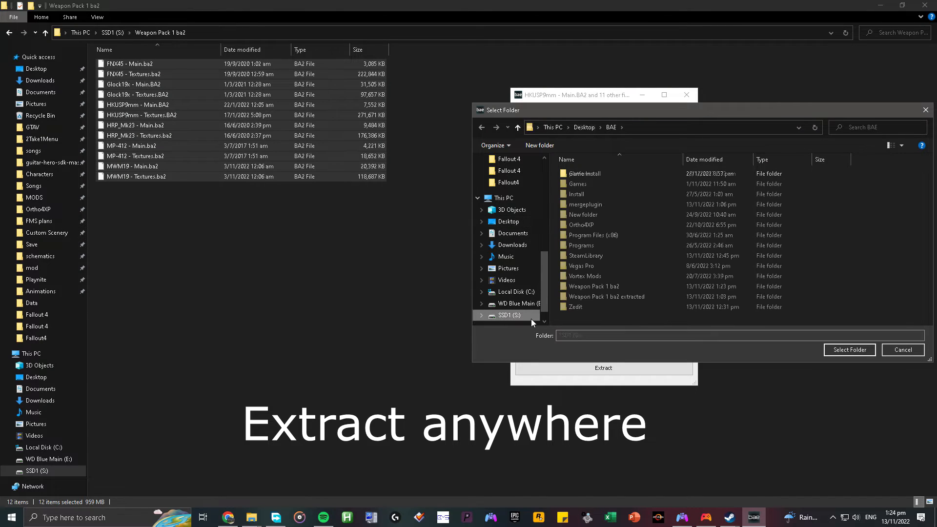
{"action": "left_click", "coordinate": [591, 297]}
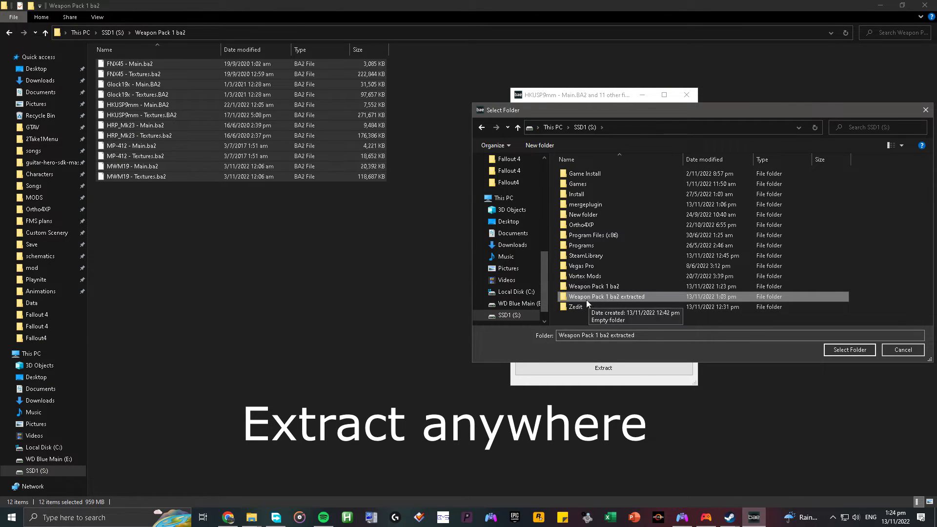
{"action": "double_click", "coordinate": [612, 297]}
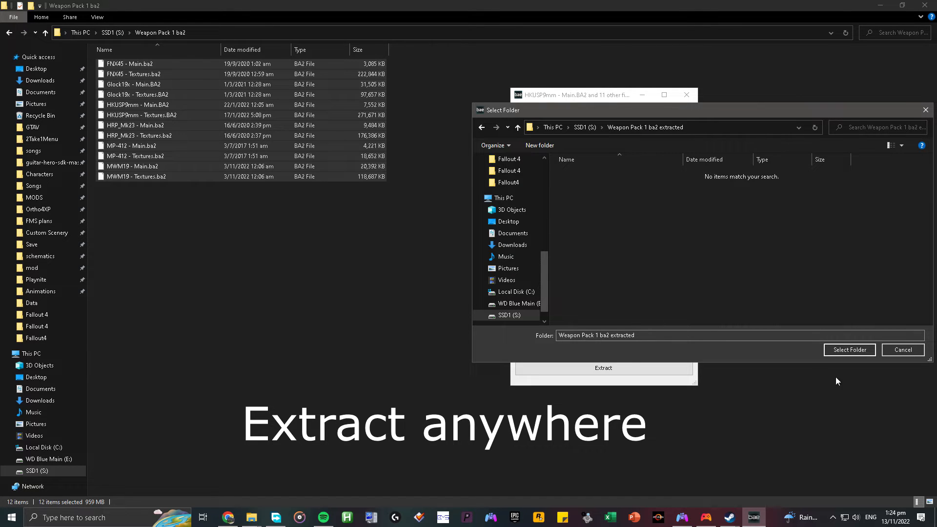
{"action": "left_click", "coordinate": [845, 350]}
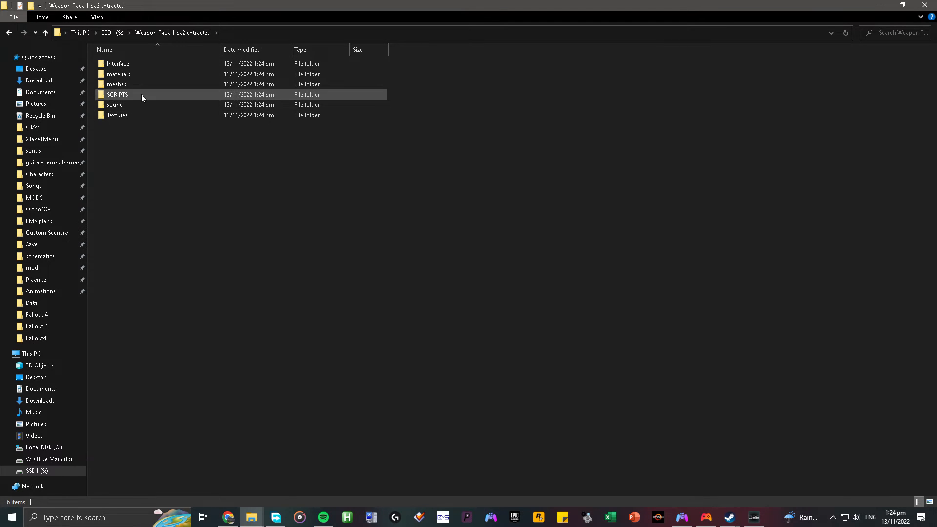
Copy the extracted Interface, materials, meshes, SCRIPTS, sound and Textures folders.
{"action": "left_click_drag", "start_coordinate": [165, 142], "coordinate": [181, 54]}
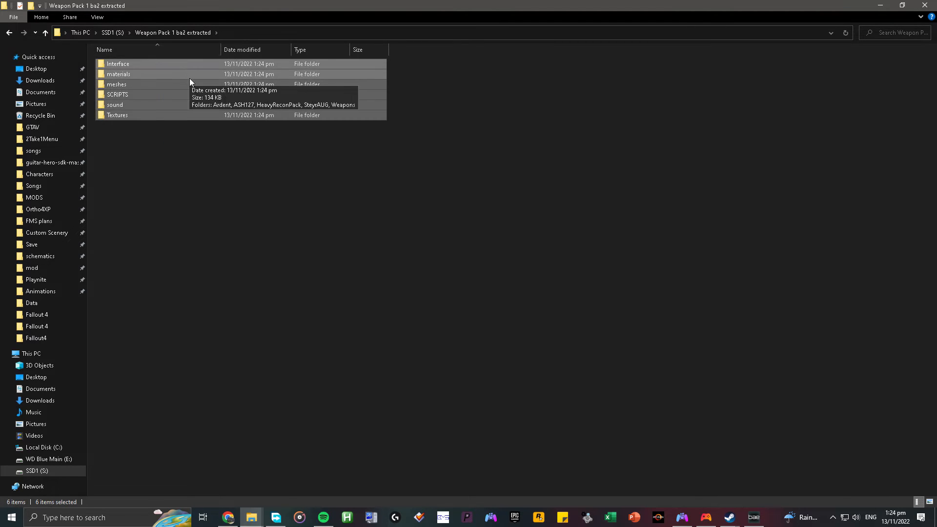
{"action": "right_click", "coordinate": [189, 78]}
{"action": "left_click", "coordinate": [225, 244]}
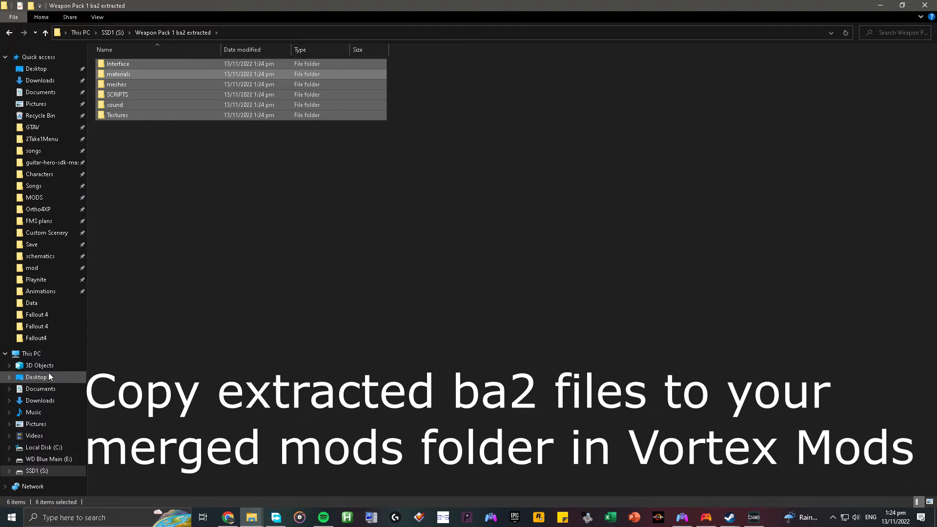
Paste the copied folders into the Weapon Pack 1 folder under Vortex Mods\fallout4 on SSD1 (S:).
{"action": "left_click", "coordinate": [49, 471]}
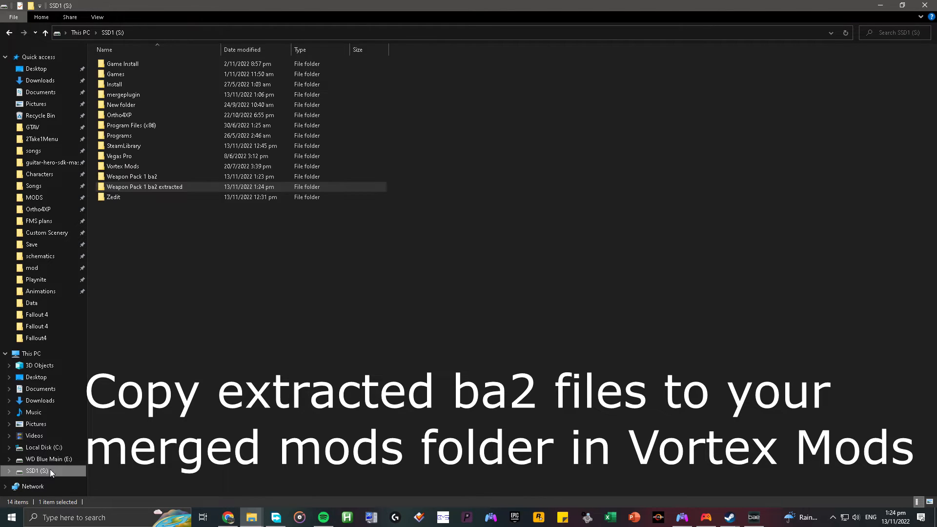
{"action": "double_click", "coordinate": [146, 163]}
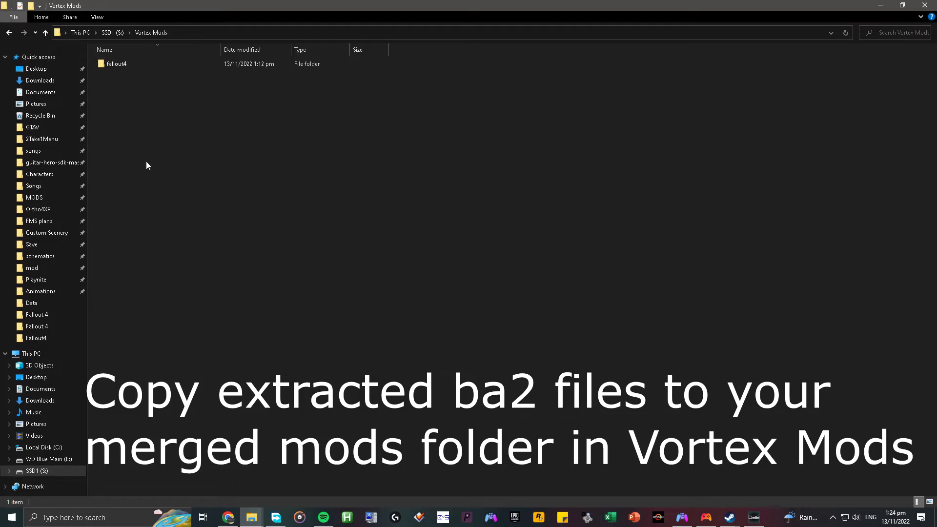
{"action": "double_click", "coordinate": [151, 63]}
{"action": "scroll", "coordinate": [357, 265], "scroll_direction": "down", "scroll_amount": 12}
{"action": "scroll", "coordinate": [420, 278], "scroll_direction": "down", "scroll_amount": 20}
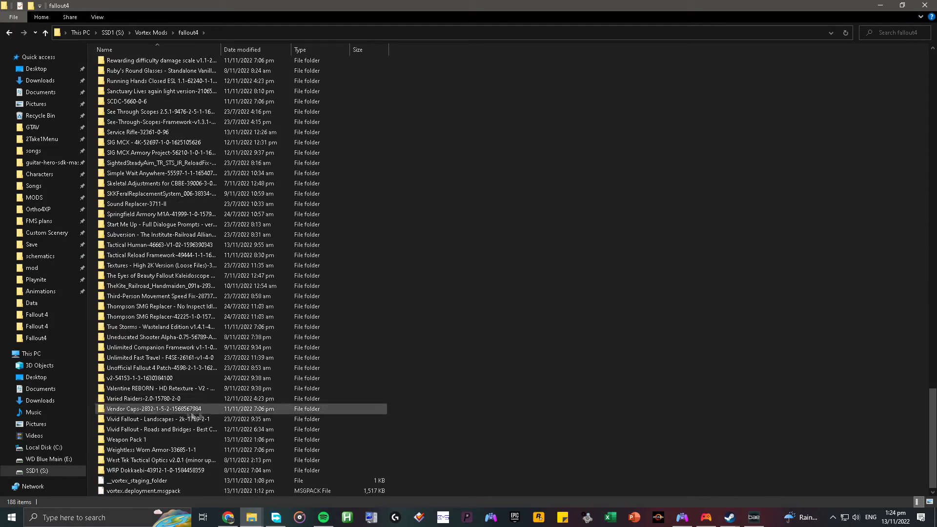
{"action": "double_click", "coordinate": [146, 438]}
{"action": "right_click", "coordinate": [144, 143]}
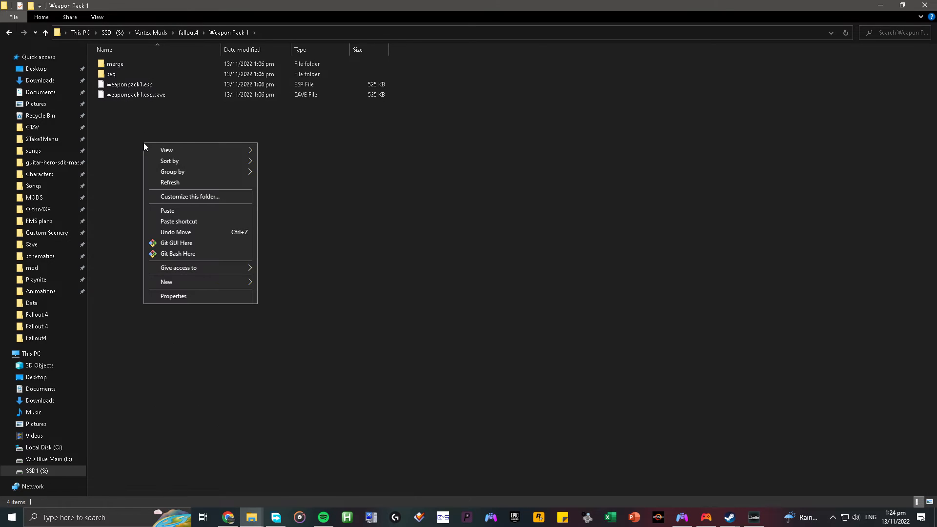
{"action": "left_click", "coordinate": [179, 208]}
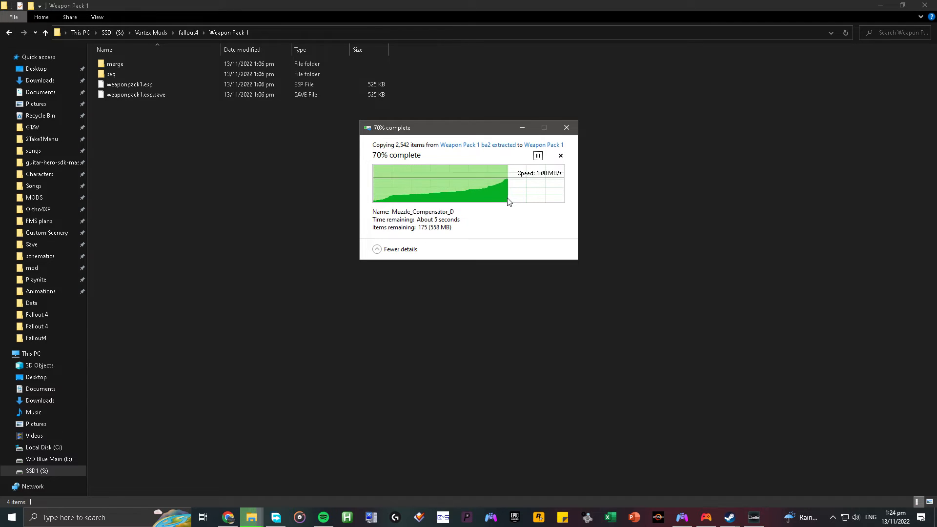
Go back to the Weapon Pack 1 folder, switch to the Nexus Mods page and preview the MW M19 file contents.
{"action": "left_click", "coordinate": [45, 32]}
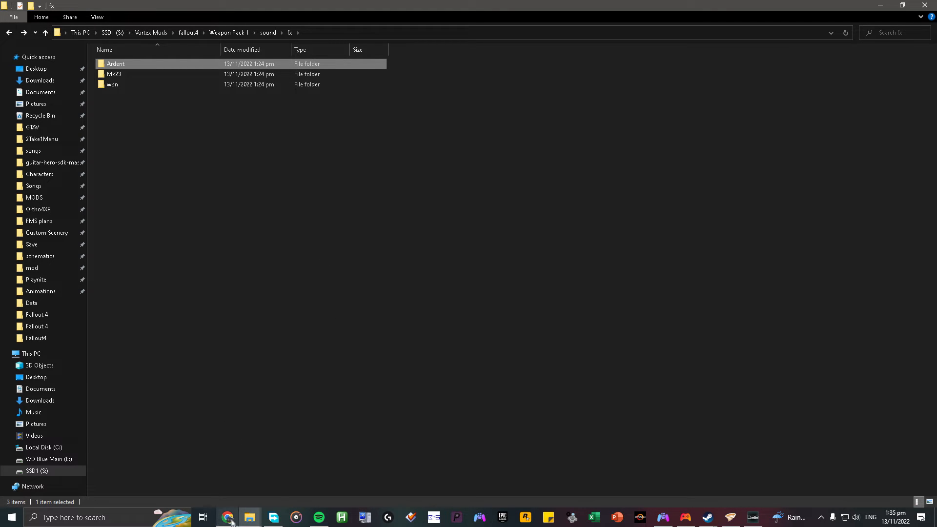
{"action": "left_click", "coordinate": [9, 33]}
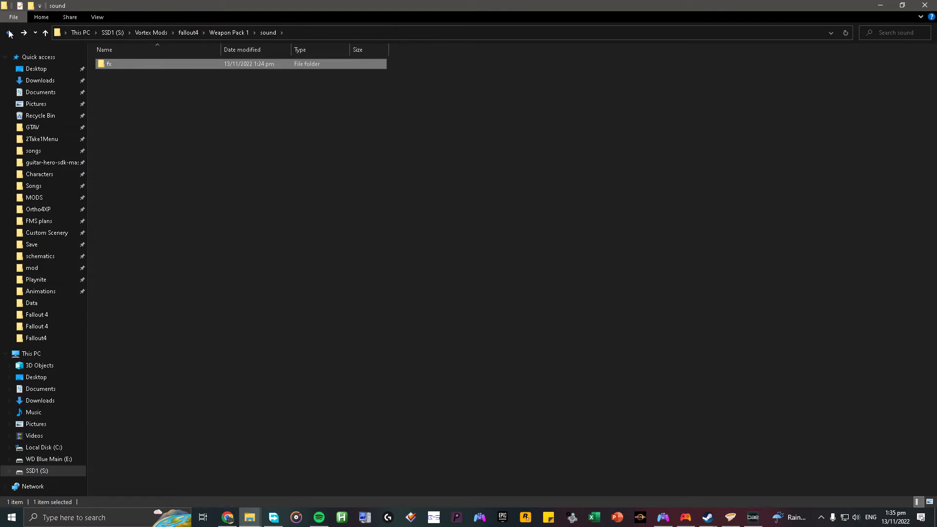
{"action": "left_click", "coordinate": [9, 33]}
{"action": "left_click", "coordinate": [225, 521]}
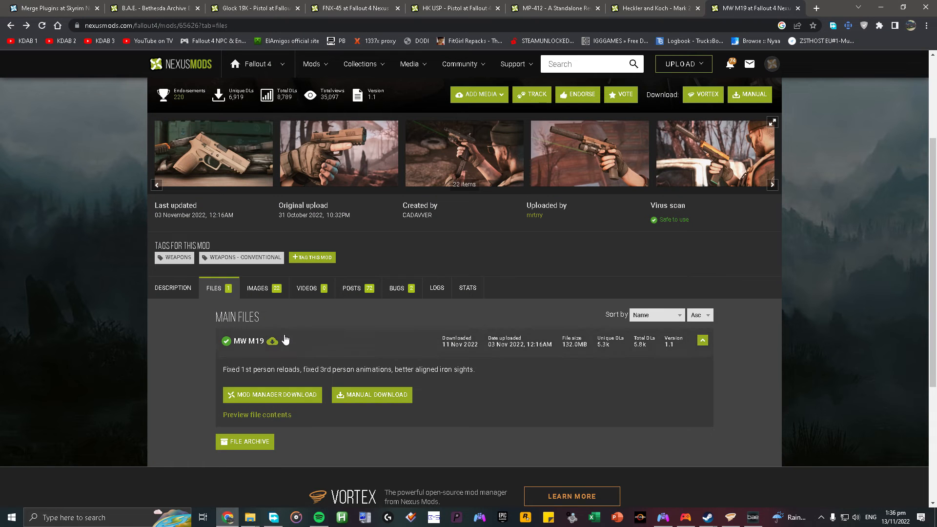
{"action": "left_click", "coordinate": [281, 415]}
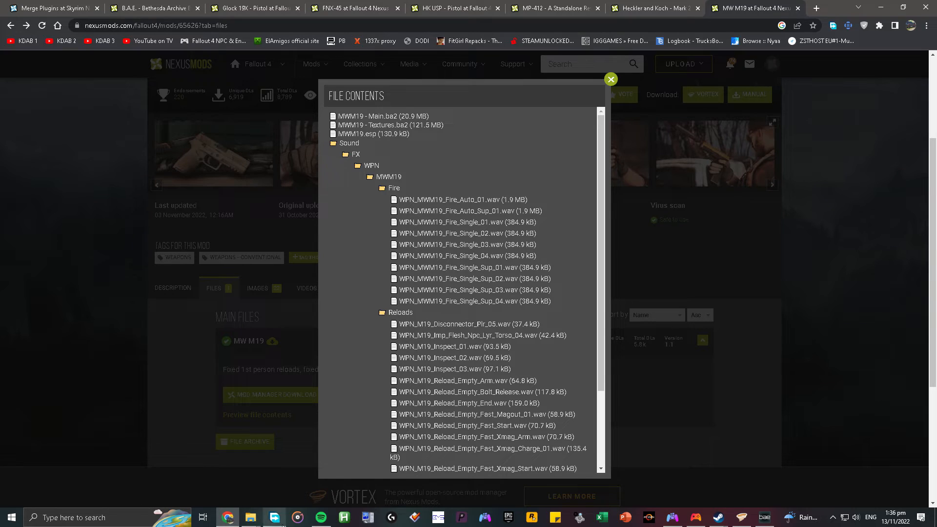
Switch to the MW M19 mod folder in File Explorer, look through its Sound subfolders down to MWM19 and return to the mod folder.
{"action": "left_click", "coordinate": [250, 517]}
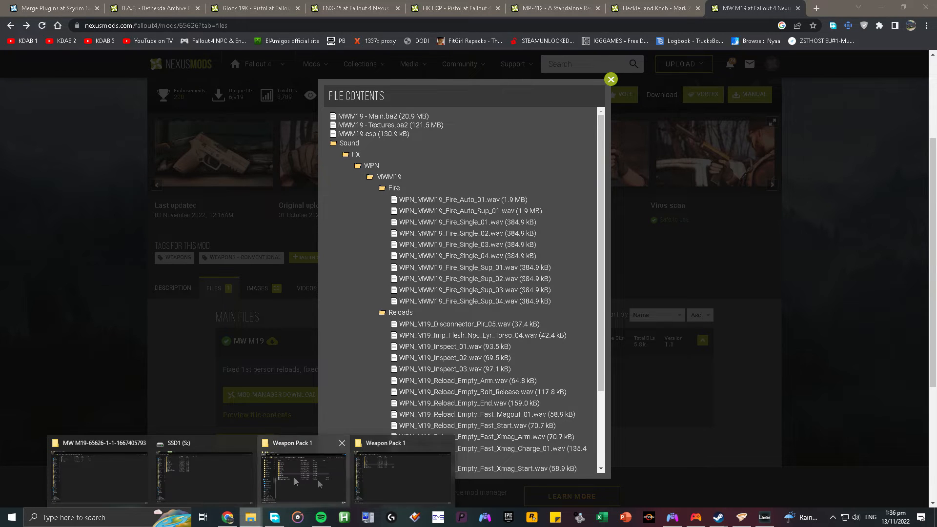
{"action": "left_click", "coordinate": [131, 474]}
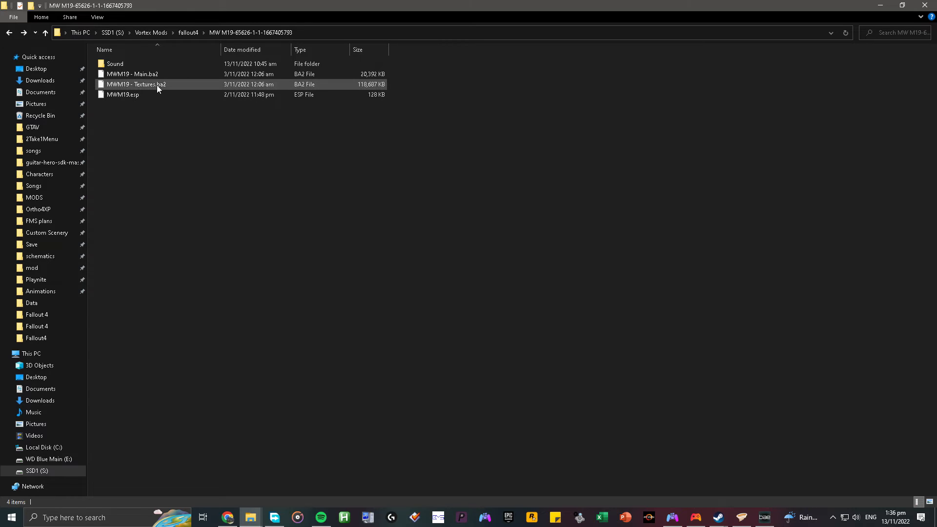
{"action": "double_click", "coordinate": [141, 65]}
{"action": "double_click", "coordinate": [141, 66]}
{"action": "double_click", "coordinate": [110, 67]}
{"action": "double_click", "coordinate": [109, 66]}
{"action": "left_click", "coordinate": [11, 16]}
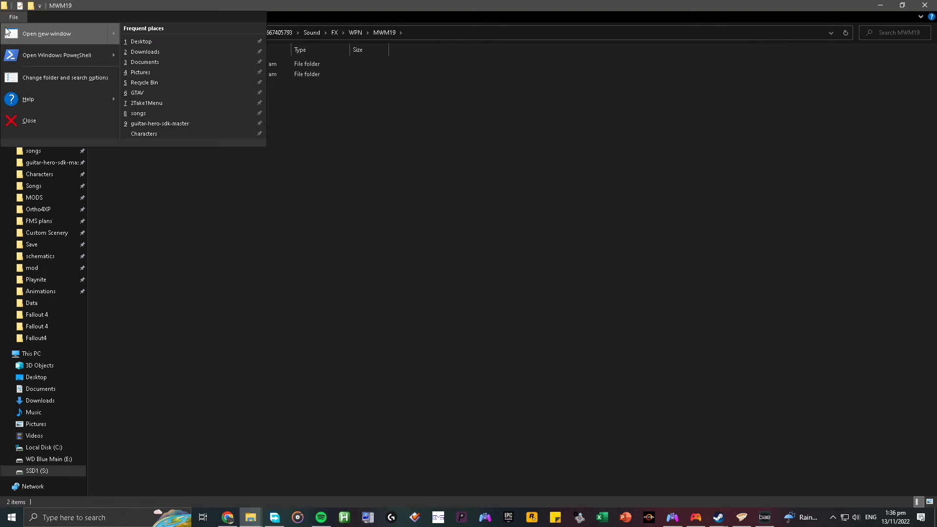
{"action": "left_click", "coordinate": [12, 19]}
{"action": "left_click", "coordinate": [4, 34]}
{"action": "left_click", "coordinate": [4, 34]}
{"action": "left_click", "coordinate": [4, 35]}
{"action": "left_click", "coordinate": [4, 34]}
Copy the MW M19 mod's loose Sound folder and paste it into the Weapon Pack 1 folder.
{"action": "right_click", "coordinate": [127, 66]}
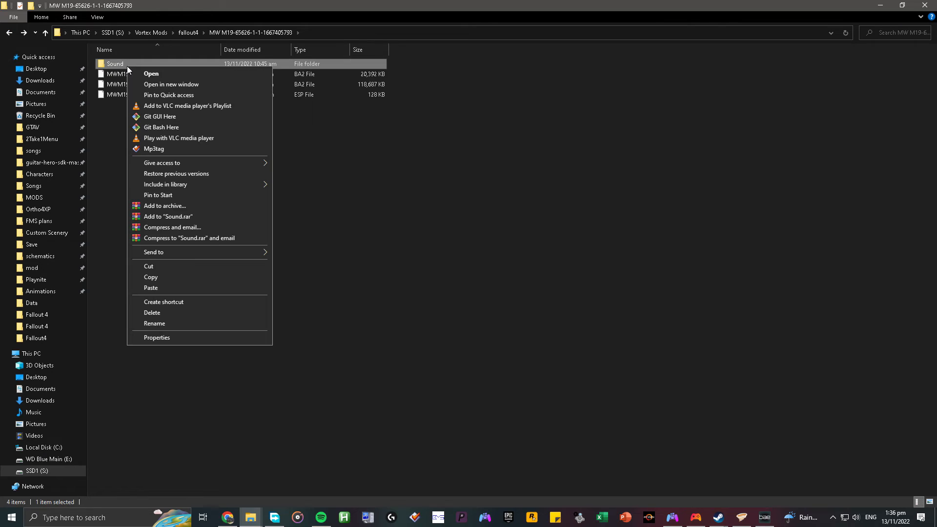
{"action": "left_click", "coordinate": [177, 272]}
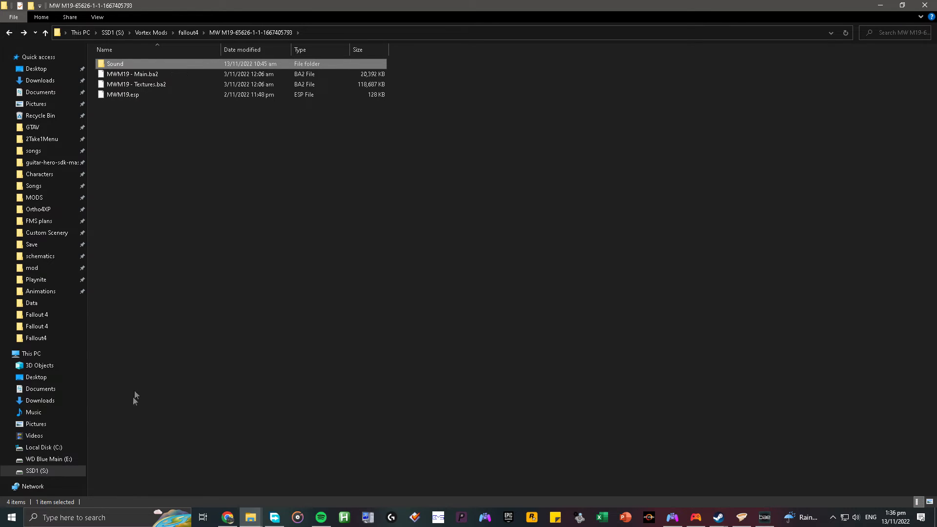
{"action": "left_click", "coordinate": [250, 517]}
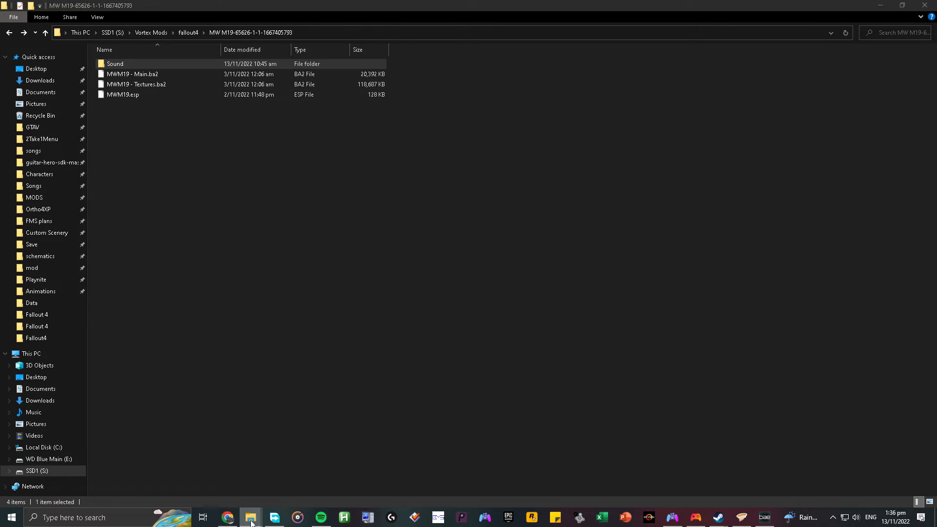
{"action": "left_click", "coordinate": [327, 487]}
{"action": "right_click", "coordinate": [175, 239]}
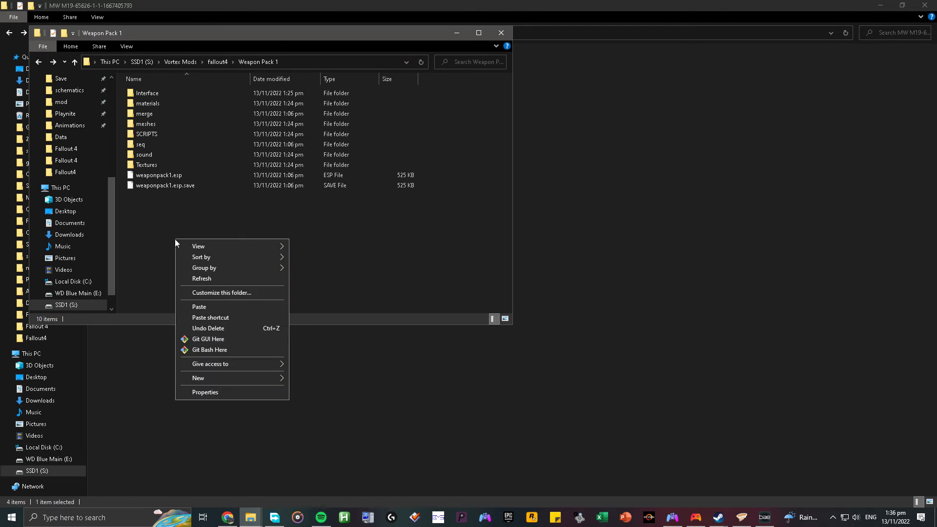
{"action": "left_click", "coordinate": [221, 308]}
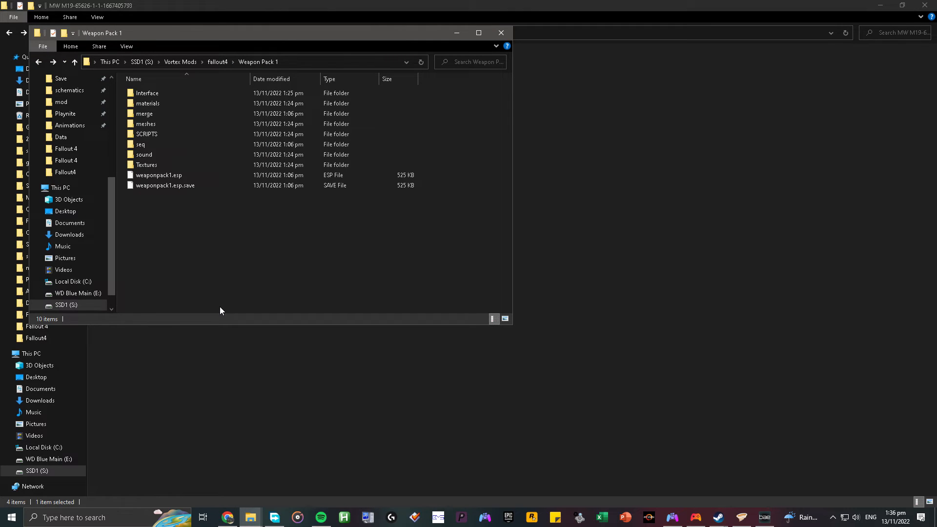
Check Weapon Pack 1's sound\fx\wpn folder for the MWM19 files, and return to the Weapon Pack 1 folder.
{"action": "double_click", "coordinate": [151, 156]}
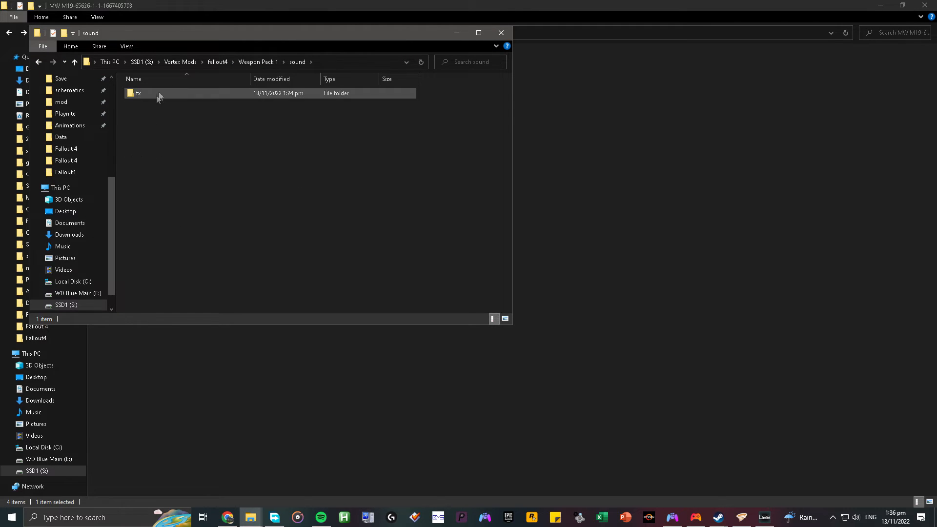
{"action": "double_click", "coordinate": [154, 95]}
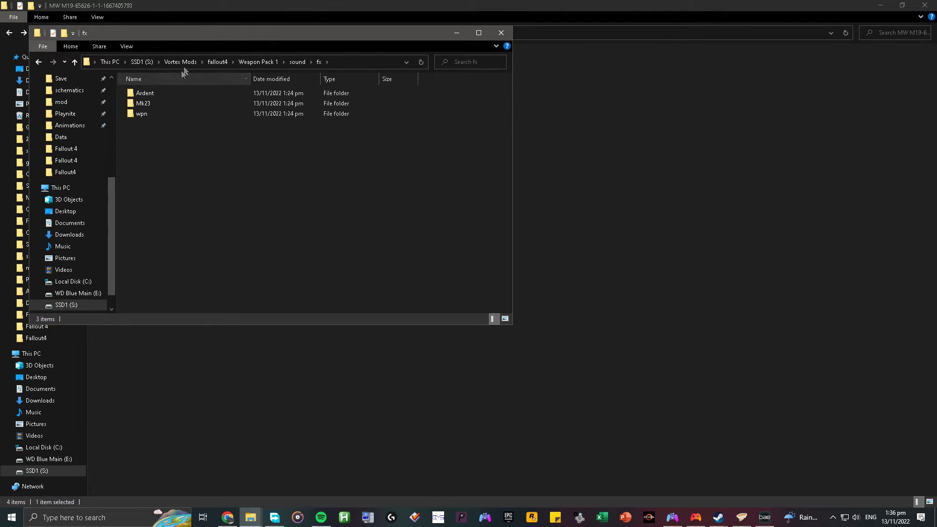
{"action": "left_click_drag", "start_coordinate": [201, 35], "coordinate": [516, 102]}
{"action": "double_click", "coordinate": [490, 178]}
{"action": "double_click", "coordinate": [490, 180]}
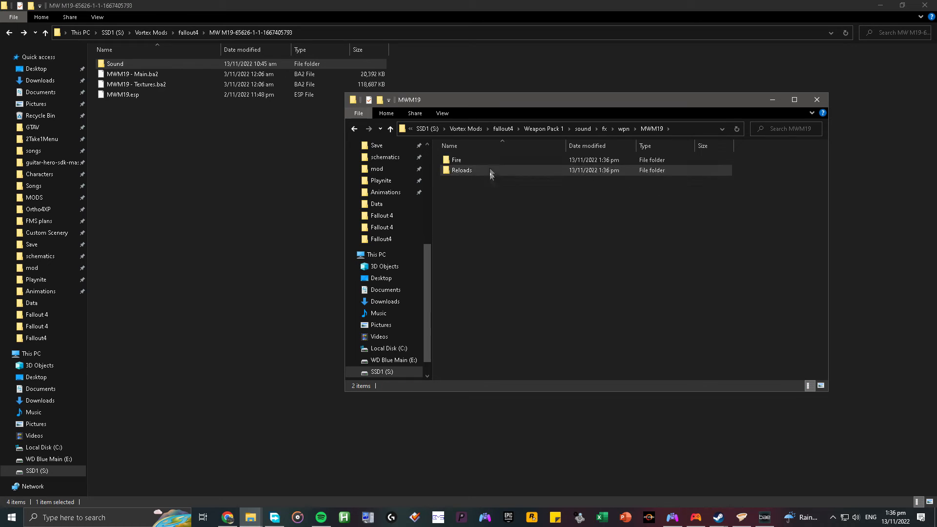
{"action": "left_click", "coordinate": [350, 128]}
{"action": "left_click", "coordinate": [349, 128]}
{"action": "left_click", "coordinate": [350, 128]}
{"action": "left_click", "coordinate": [349, 128]}
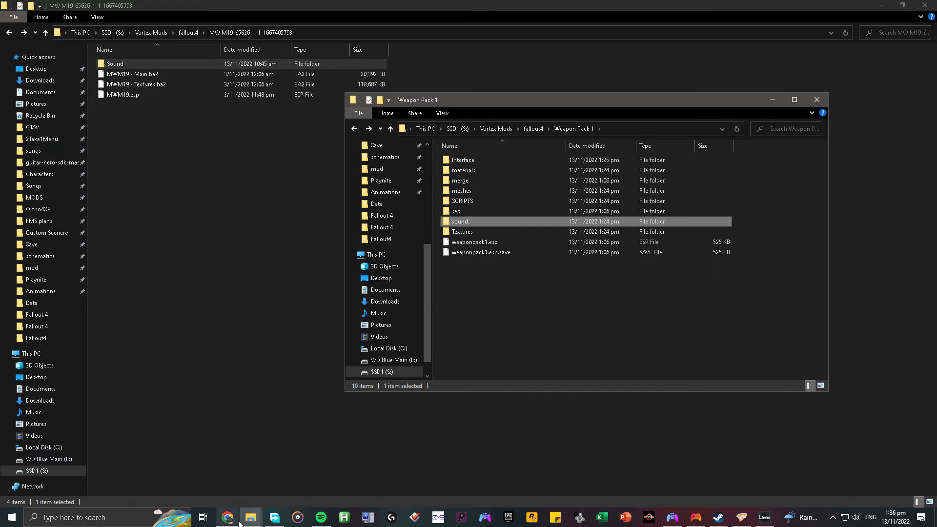
Switch to the Nexus Mods page, close the file contents preview and return to the Weapon Pack 1 folder in File Explorer.
{"action": "key", "text": "alt+Tab"}
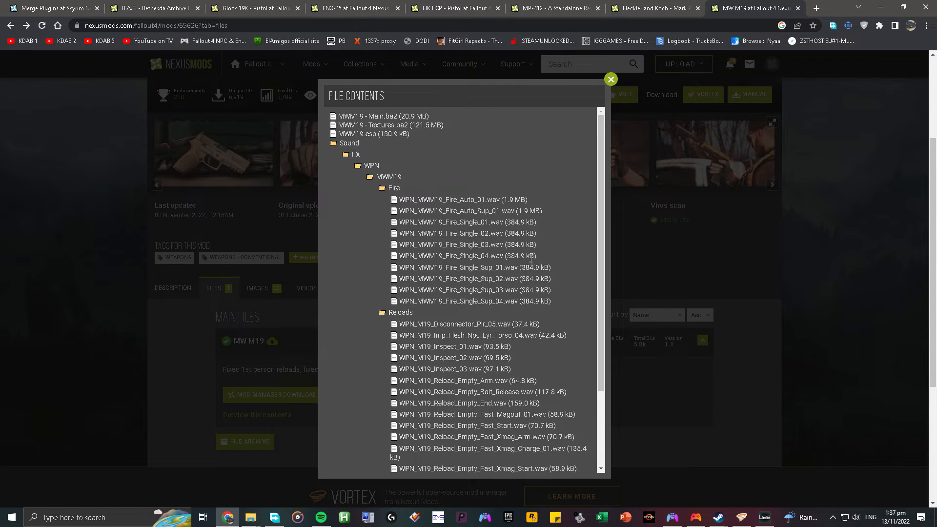
{"action": "left_click", "coordinate": [606, 82]}
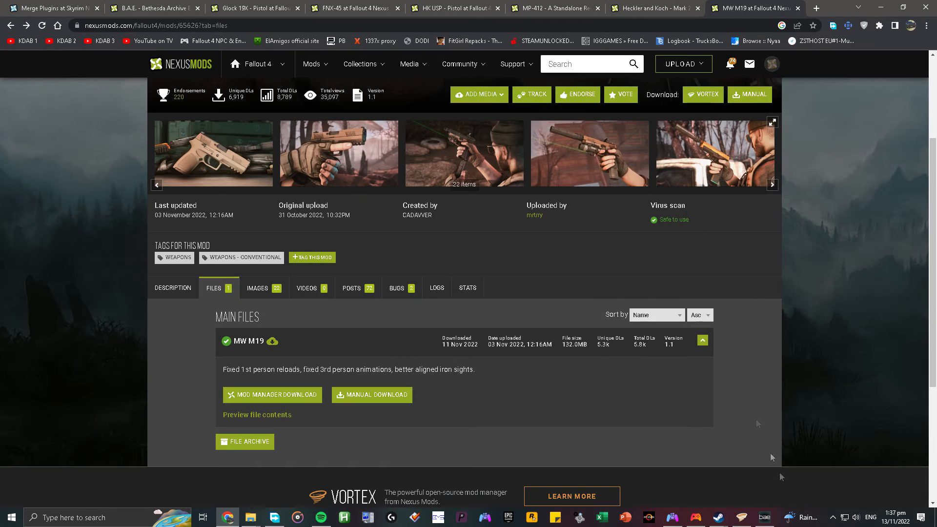
{"action": "mouse_move", "coordinate": [249, 524]}
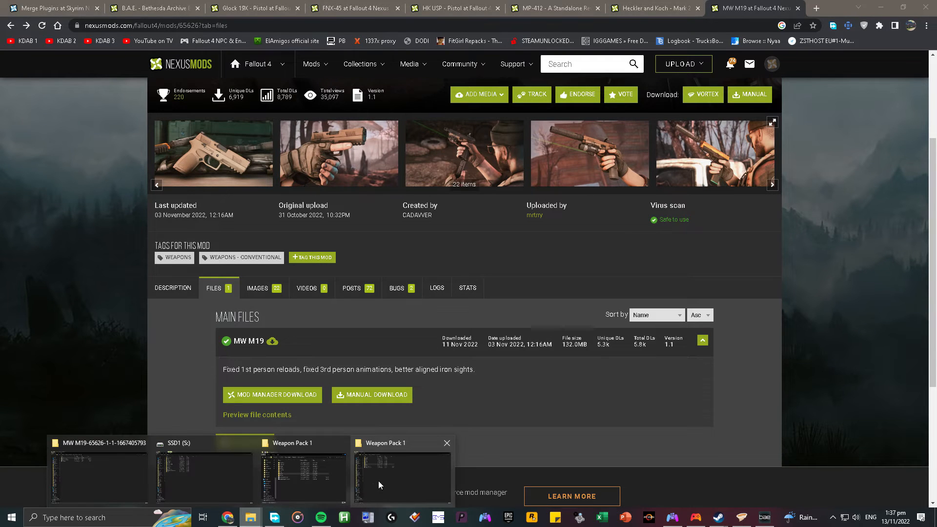
{"action": "left_click", "coordinate": [379, 481]}
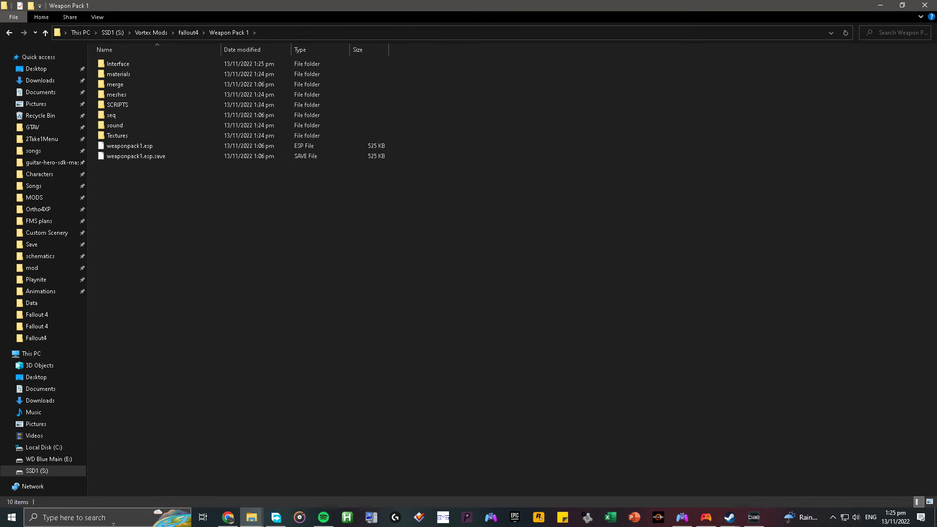
Open Vortex and deploy the Fallout 4 mods.
{"action": "left_click", "coordinate": [115, 517]}
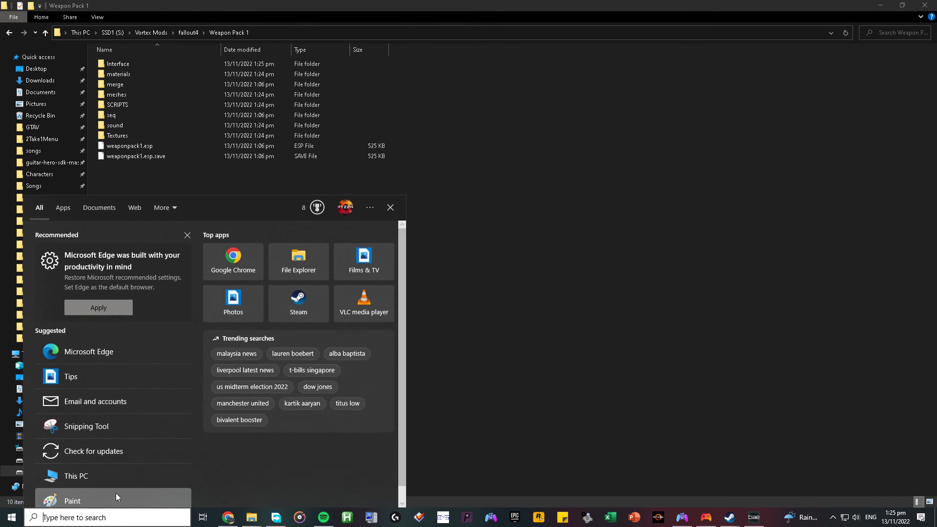
{"action": "type", "text": "vor"}
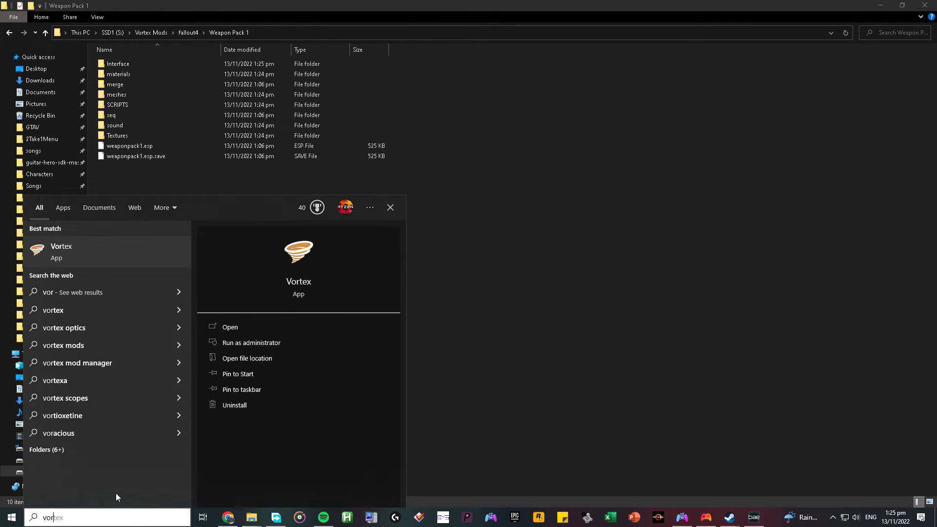
{"action": "key", "text": "Return"}
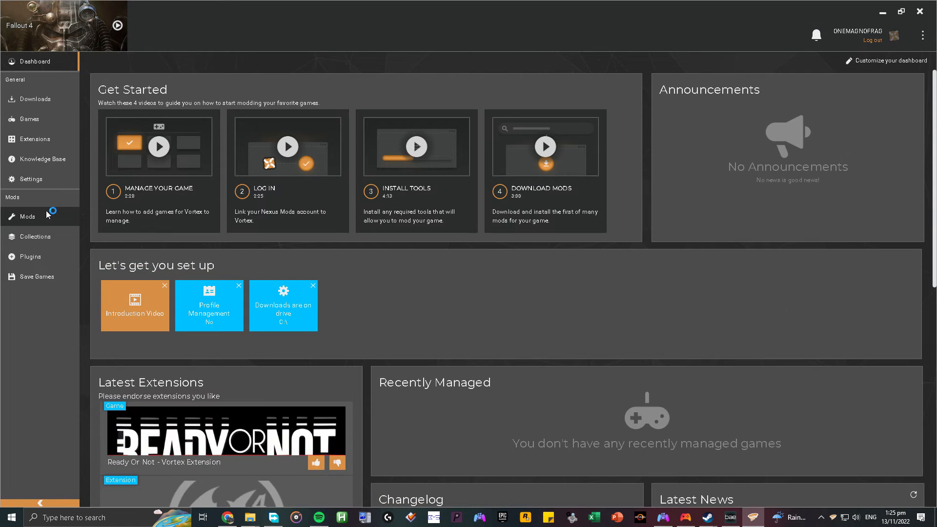
{"action": "left_click", "coordinate": [44, 214]}
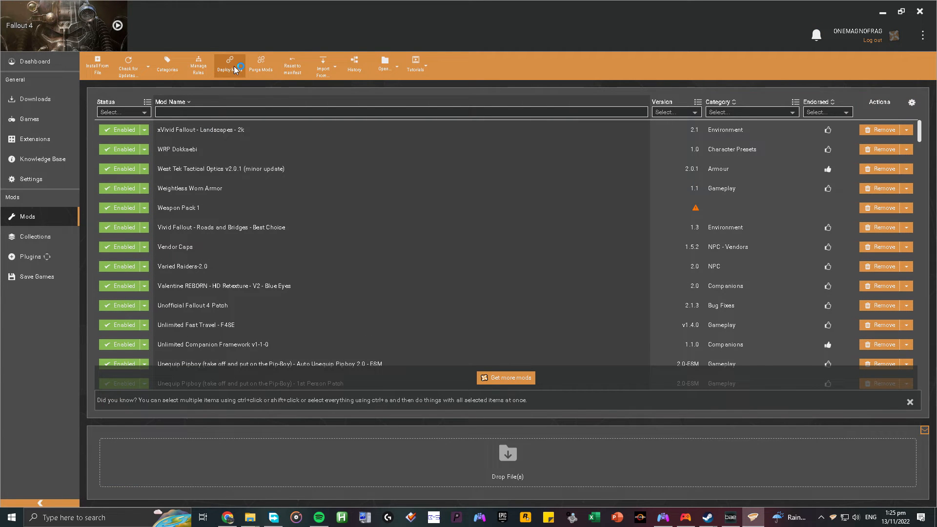
{"action": "left_click", "coordinate": [235, 69]}
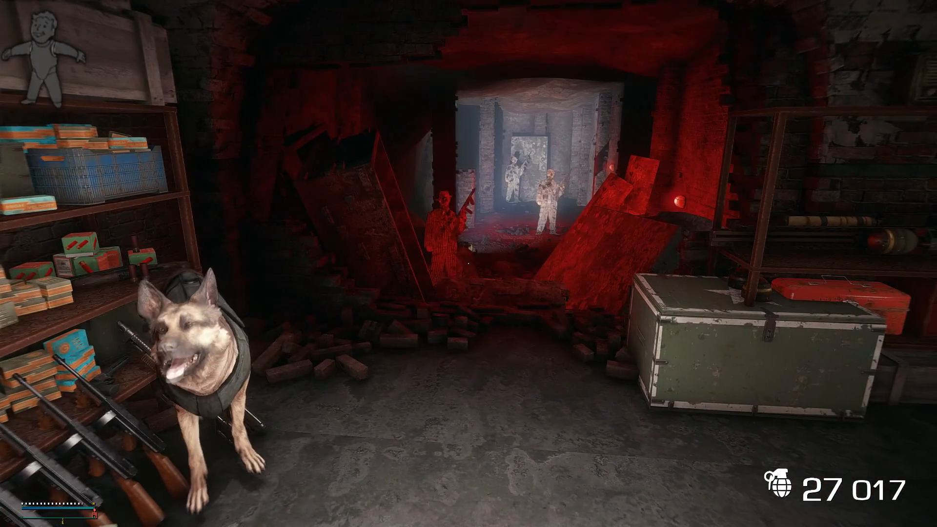
In Fallout 4, locate weaponpack1.esp in the ESP list and look through the merged pack's pistols in the container inventory.
{"action": "key", "text": "Insert"}
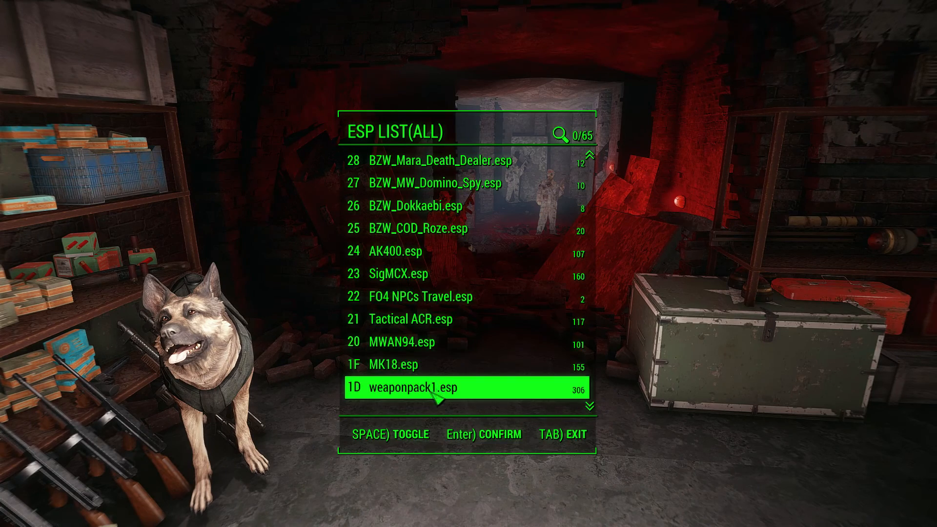
{"action": "key", "text": "Tab"}
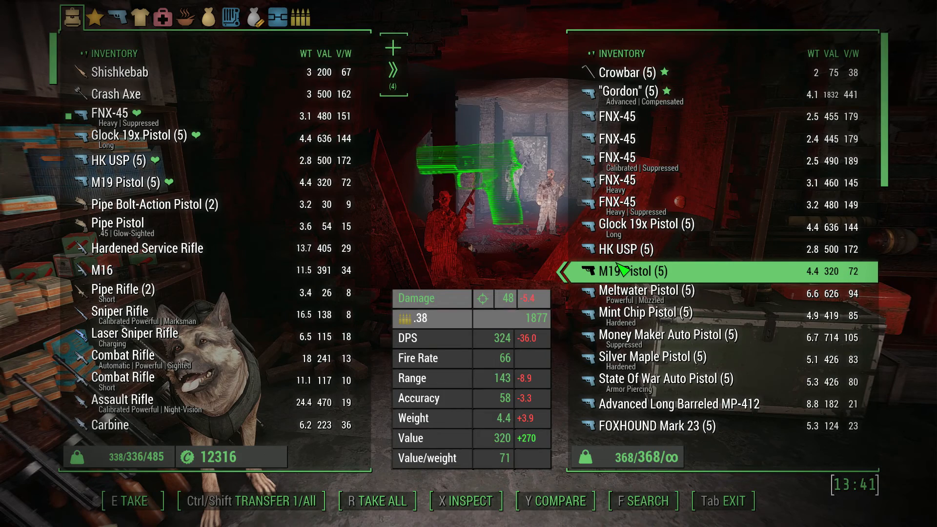
{"action": "scroll", "coordinate": [620, 268], "scroll_direction": "down", "scroll_amount": 9}
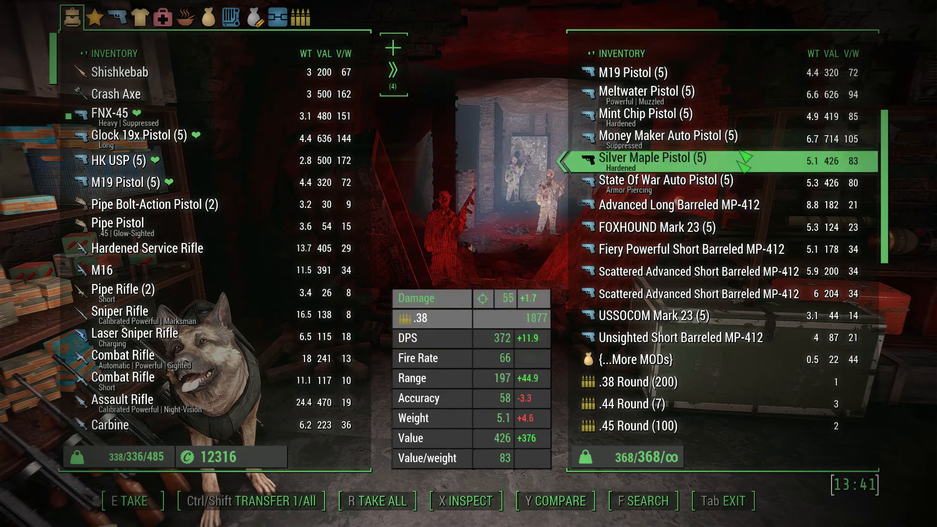
{"action": "scroll", "coordinate": [742, 207], "scroll_direction": "up", "scroll_amount": 3}
{"action": "scroll", "coordinate": [743, 207], "scroll_direction": "up", "scroll_amount": 6}
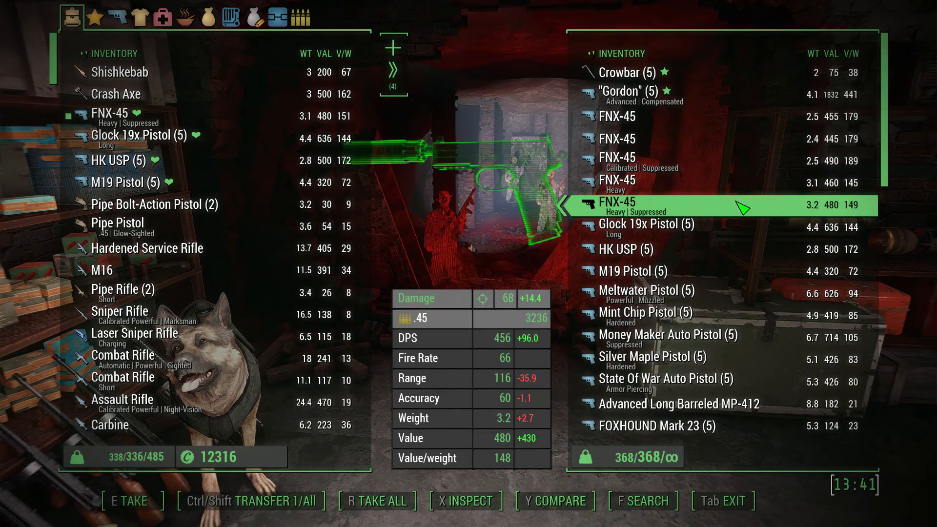
{"action": "scroll", "coordinate": [701, 73], "scroll_direction": "down", "scroll_amount": 20}
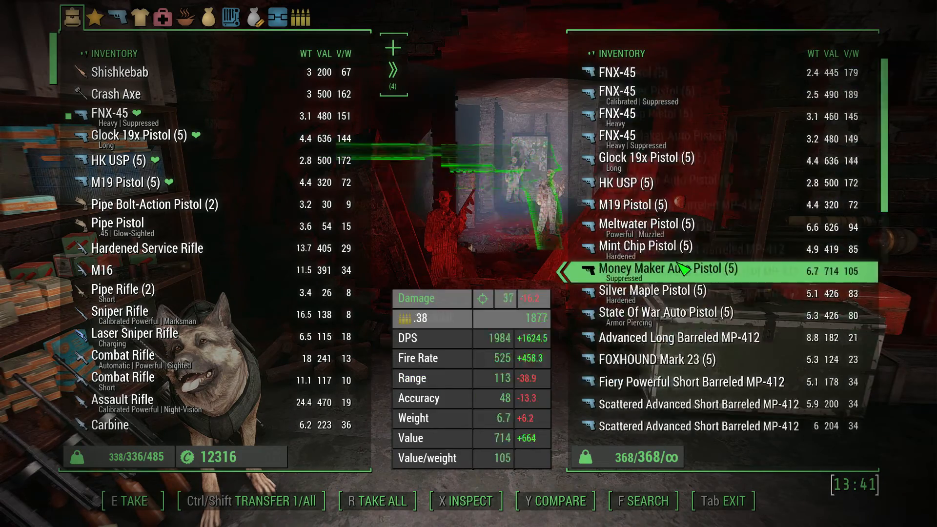
{"action": "scroll", "coordinate": [710, 217], "scroll_direction": "up", "scroll_amount": 18}
{"action": "scroll", "coordinate": [705, 211], "scroll_direction": "up", "scroll_amount": 6}
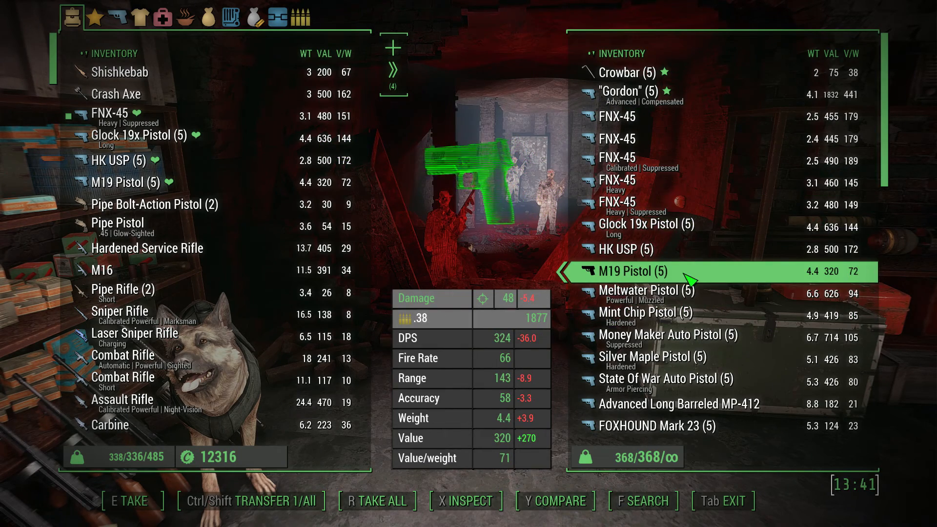
Leave the container and ESP list, and test-fire and reload the equipped suppressed pistol from the merged weapon pack.
{"action": "key", "text": "Tab"}
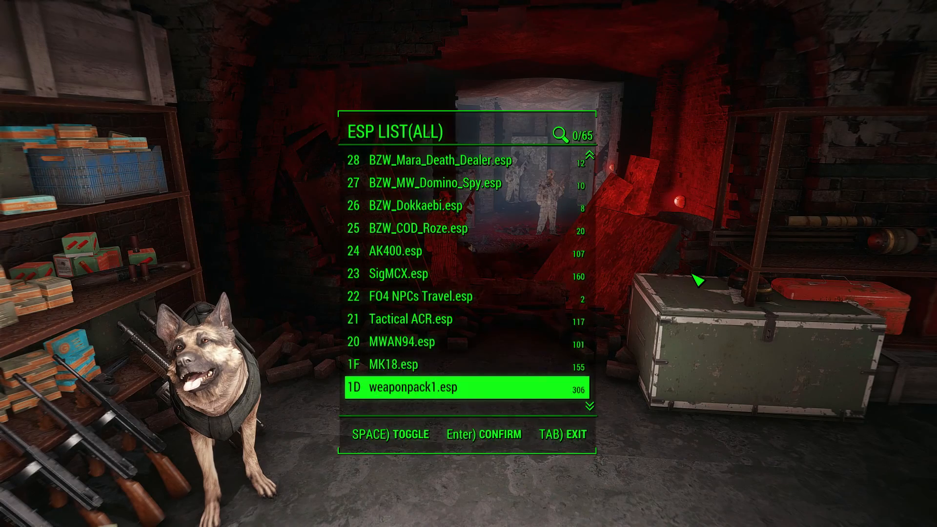
{"action": "key", "text": "Tab"}
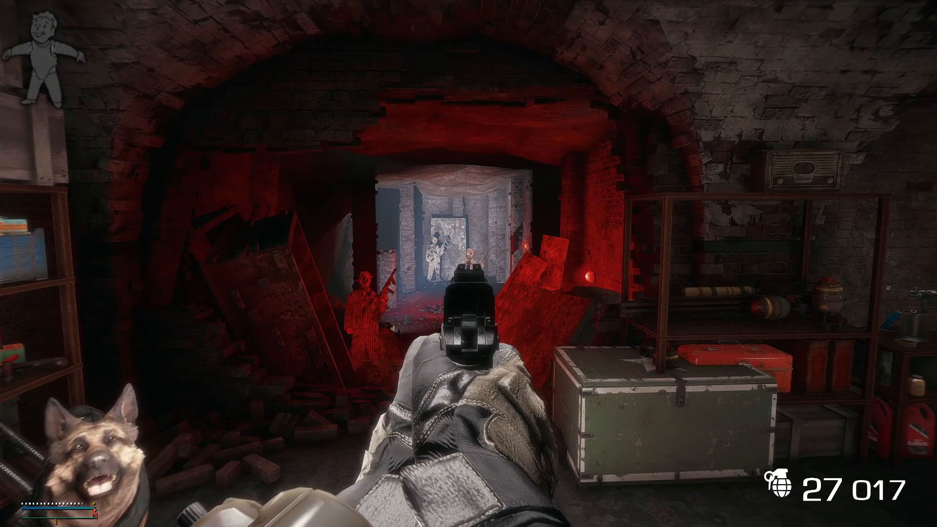
{"action": "left_click", "coordinate": [468, 264]}
{"action": "left_click", "coordinate": [468, 263]}
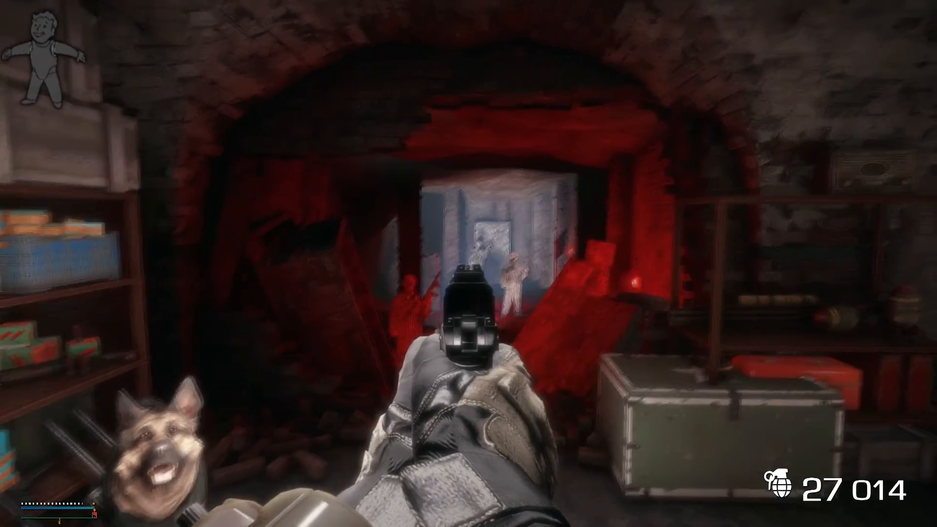
{"action": "left_click", "coordinate": [468, 264]}
{"action": "key", "text": "r"}
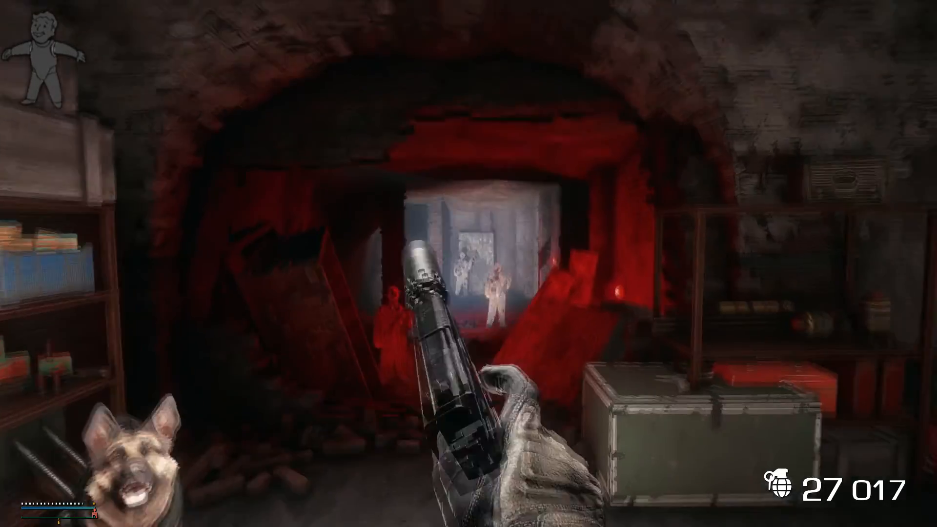
{"action": "key", "text": "r"}
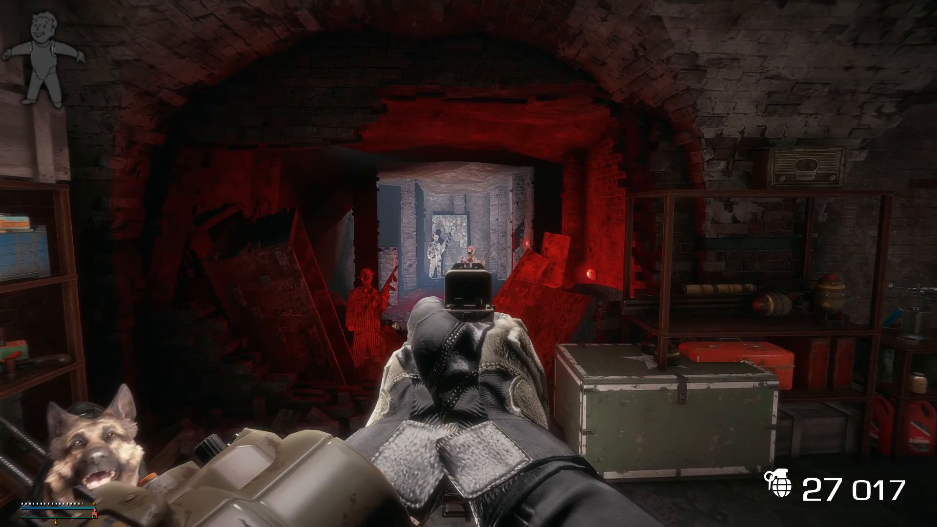
Fire aimed single shots with the second pistol to check its sights, sound and animation, and reload it.
{"action": "left_click", "coordinate": [469, 263]}
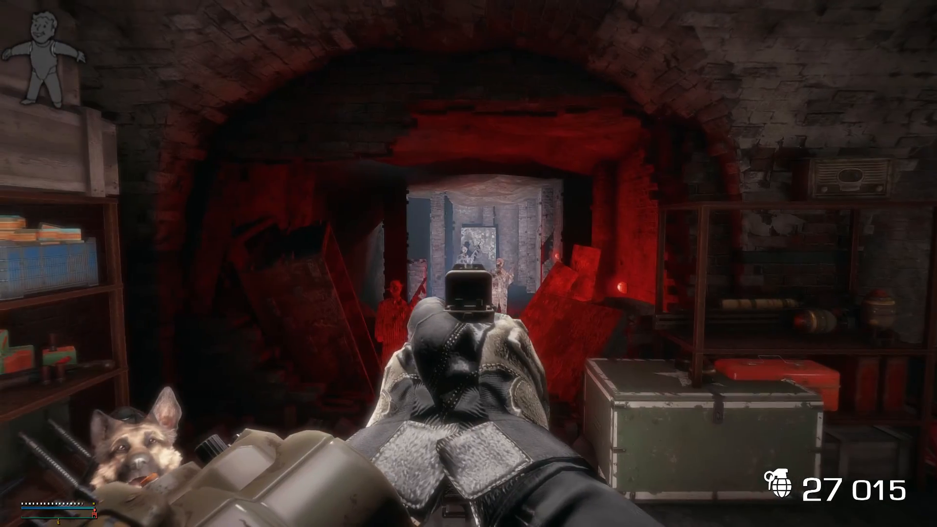
{"action": "left_click", "coordinate": [469, 264]}
{"action": "left_click", "coordinate": [468, 263]}
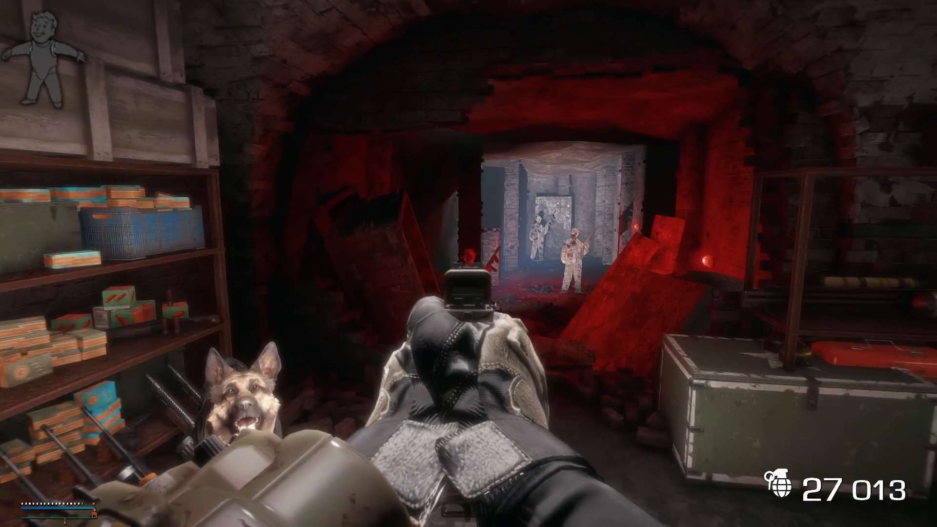
{"action": "left_click", "coordinate": [469, 263]}
{"action": "left_click", "coordinate": [469, 264]}
{"action": "key", "text": "r"}
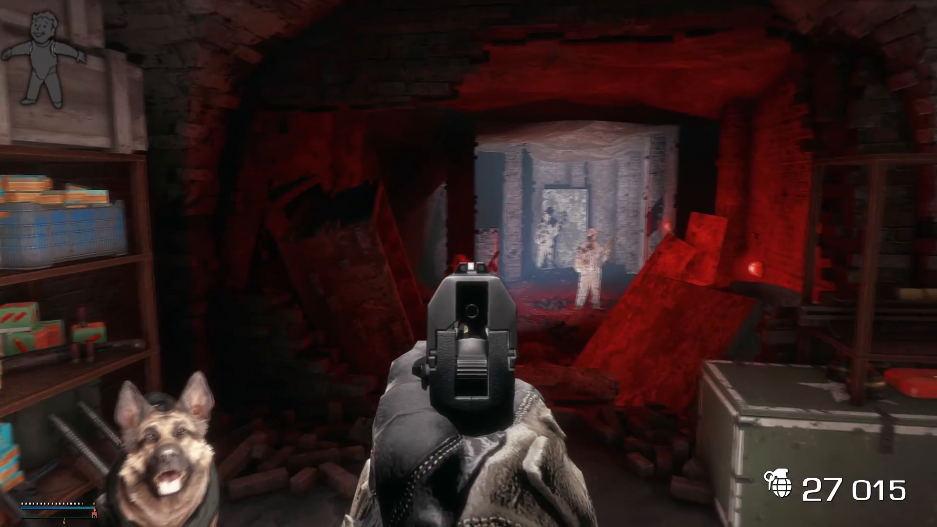
Test-fire the pistol with the 15-round magazine using aimed shots, and lower the weapon.
{"action": "left_click", "coordinate": [468, 264]}
{"action": "left_click", "coordinate": [468, 263]}
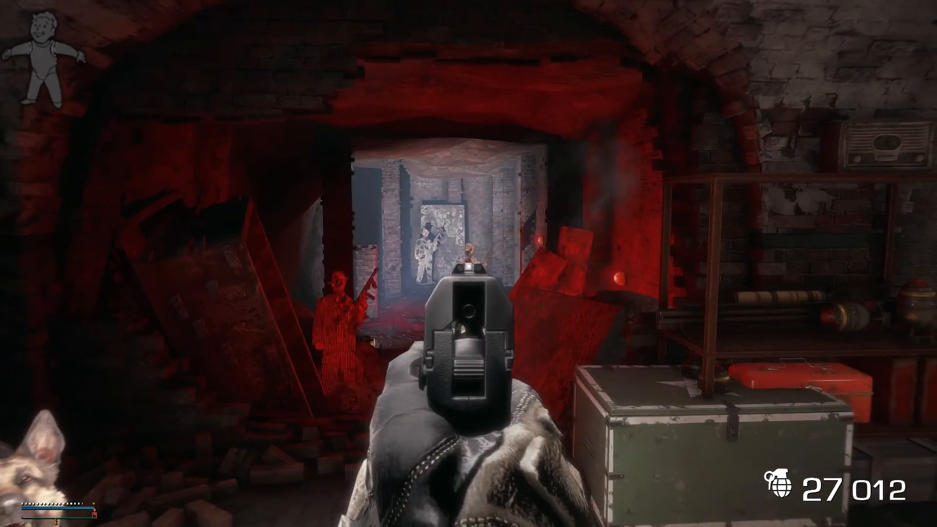
{"action": "left_click", "coordinate": [469, 263]}
{"action": "left_click", "coordinate": [468, 263]}
{"action": "left_click", "coordinate": [469, 264]}
{"action": "left_click", "coordinate": [469, 263]}
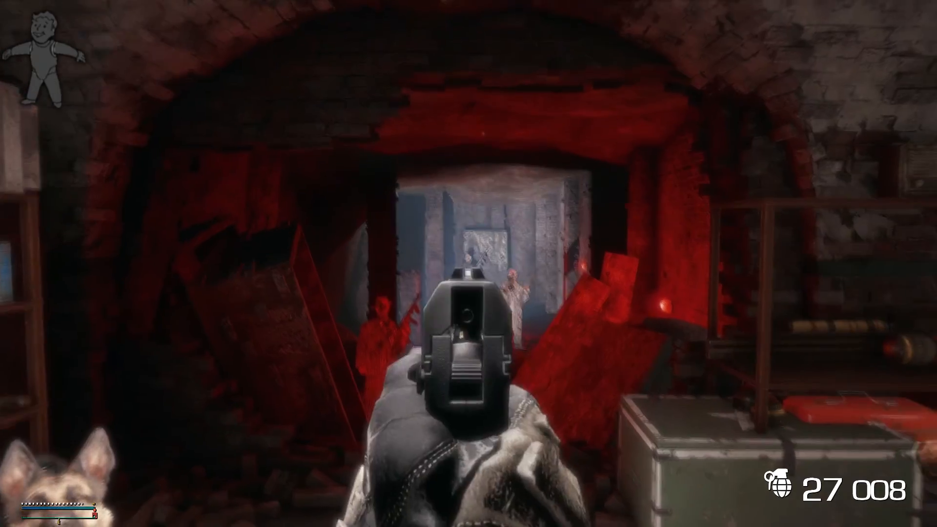
{"action": "left_click", "coordinate": [468, 263]}
{"action": "right_click", "coordinate": [468, 263]}
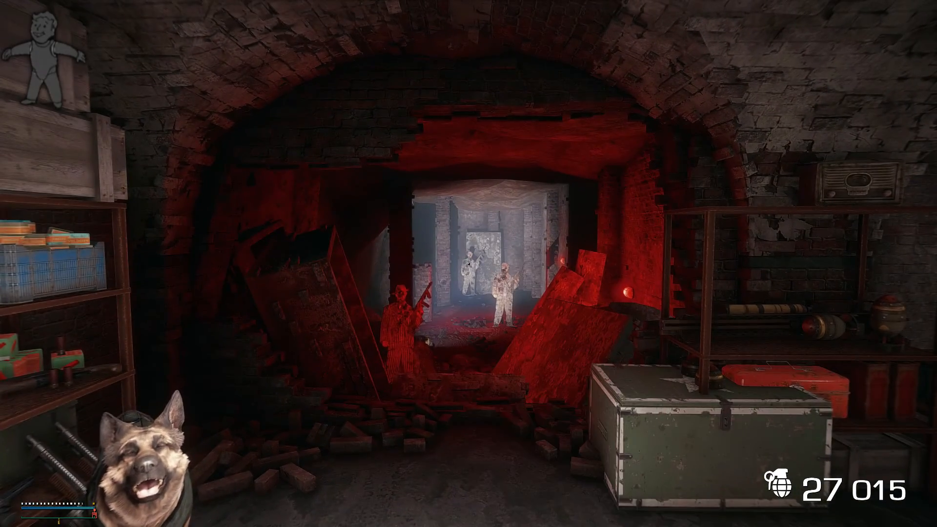
Aim the pistol with the 12-round magazine and fire repeated shots down the tunnel to test it.
{"action": "right_click", "coordinate": [468, 264]}
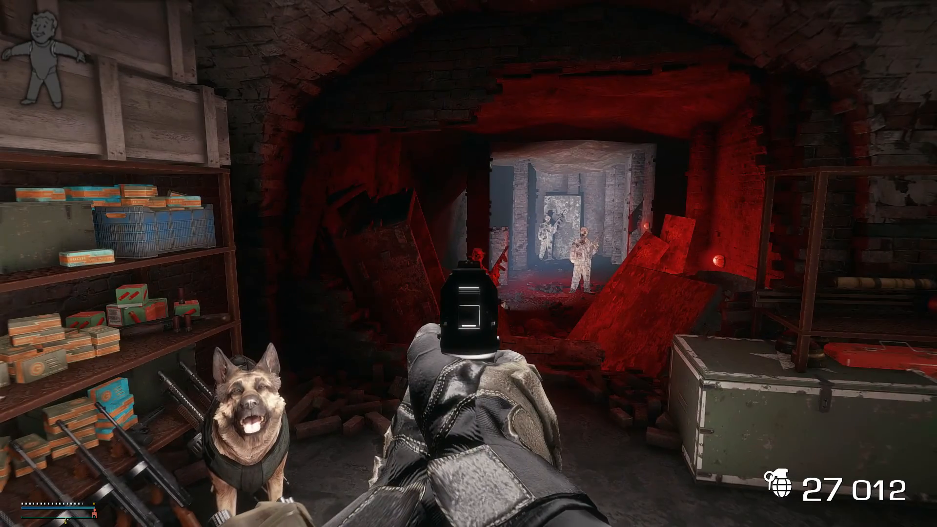
{"action": "left_click", "coordinate": [469, 264]}
{"action": "left_click", "coordinate": [469, 264]}
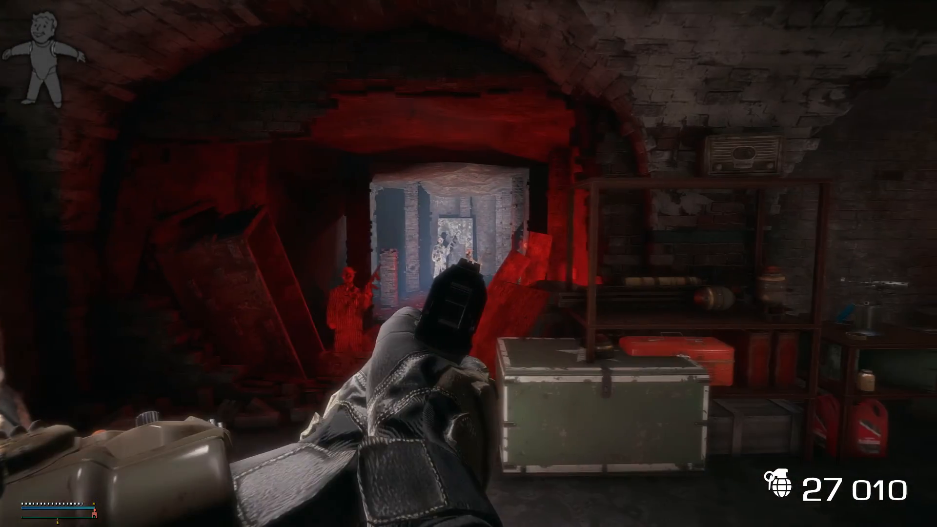
{"action": "left_click", "coordinate": [468, 263]}
{"action": "left_click", "coordinate": [468, 264]}
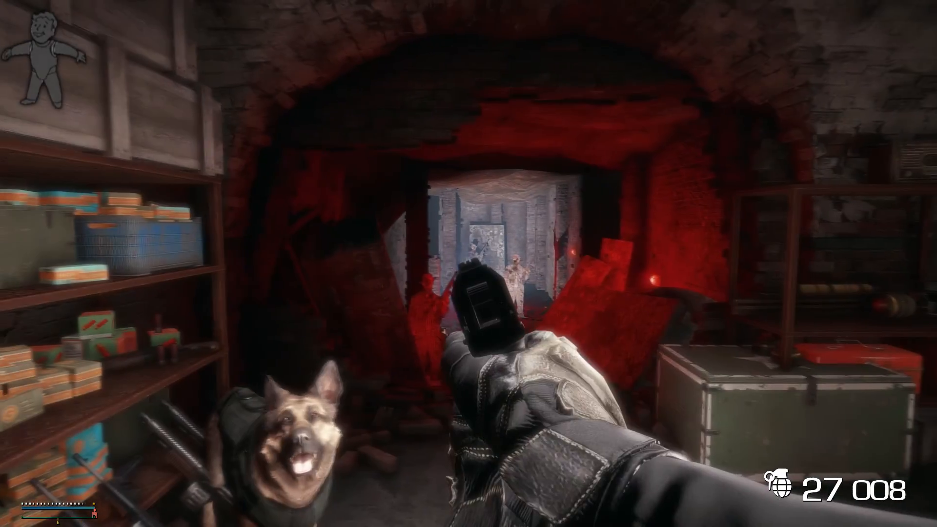
{"action": "left_click", "coordinate": [468, 264]}
{"action": "left_click", "coordinate": [468, 263]}
{"action": "left_click", "coordinate": [468, 264]}
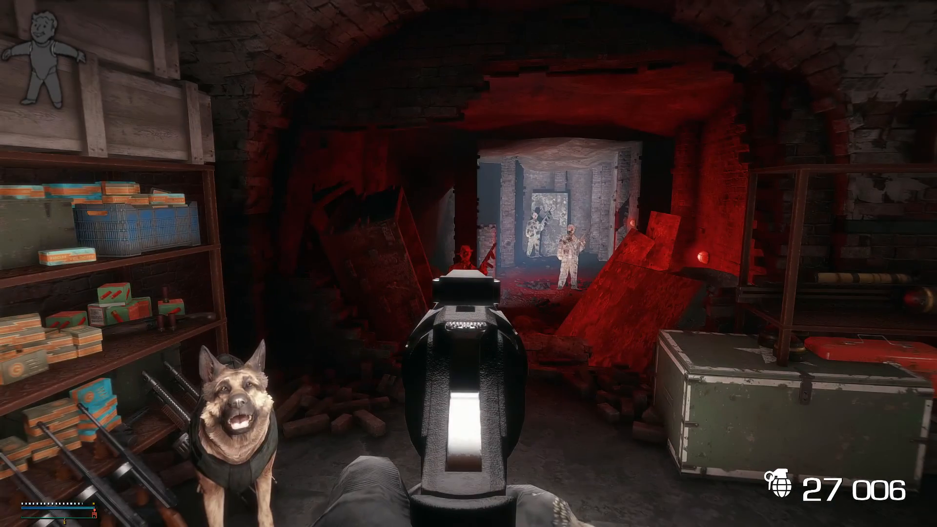
Fire all six rounds of the revolver down the tunnel to test its sights and firing animation.
{"action": "left_click", "coordinate": [469, 264]}
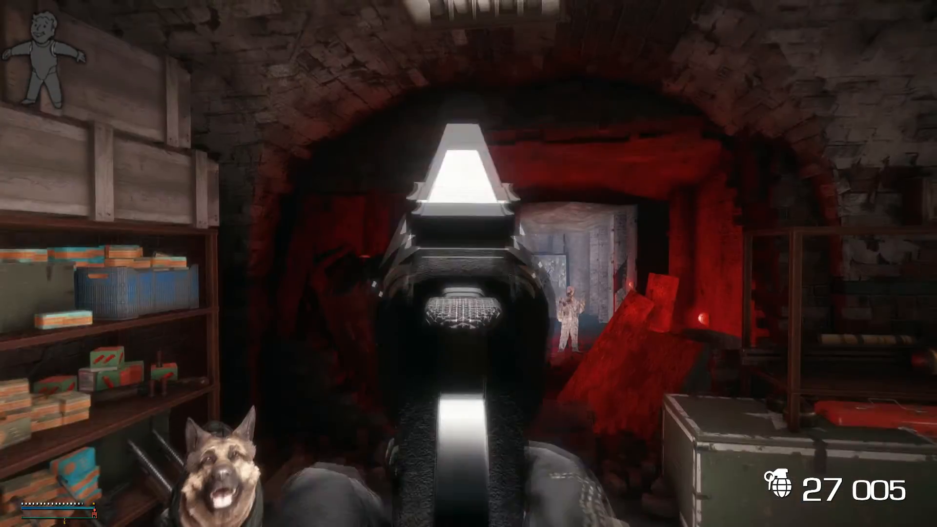
{"action": "left_click", "coordinate": [468, 263]}
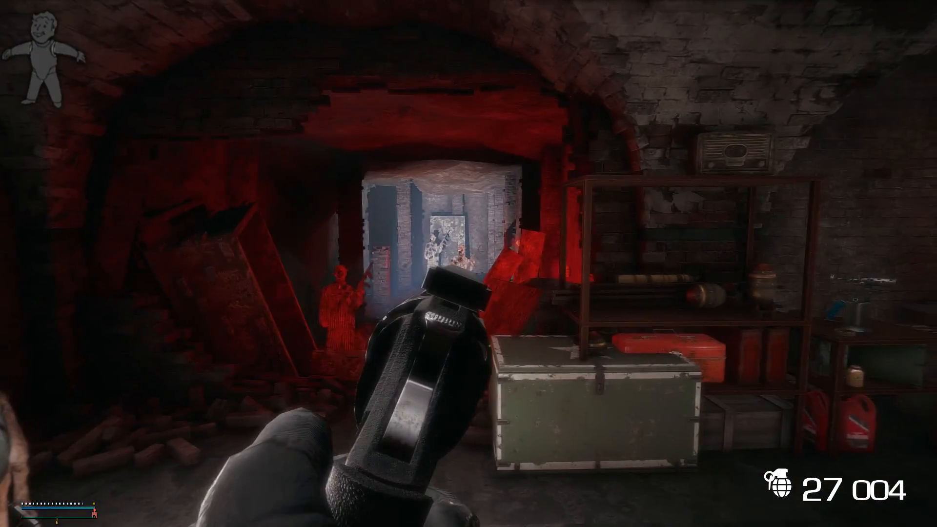
{"action": "left_click", "coordinate": [468, 264]}
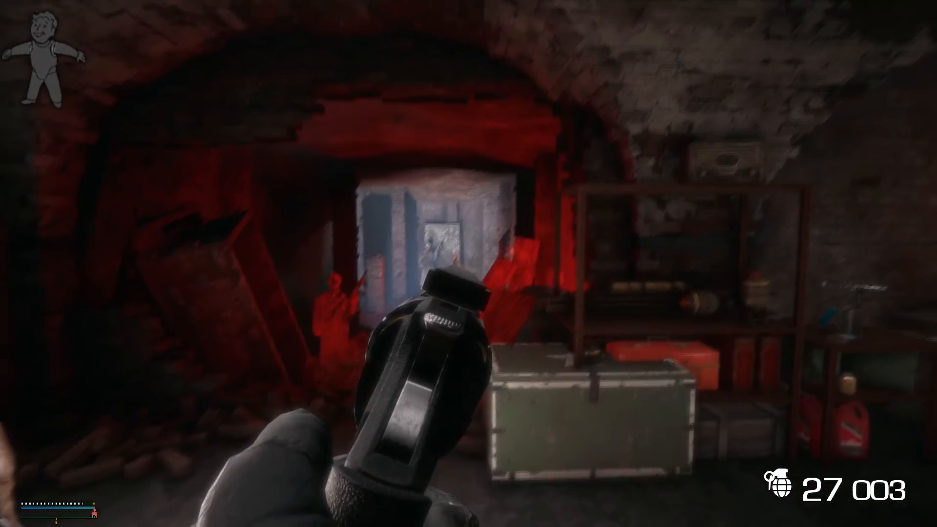
{"action": "left_click", "coordinate": [468, 263]}
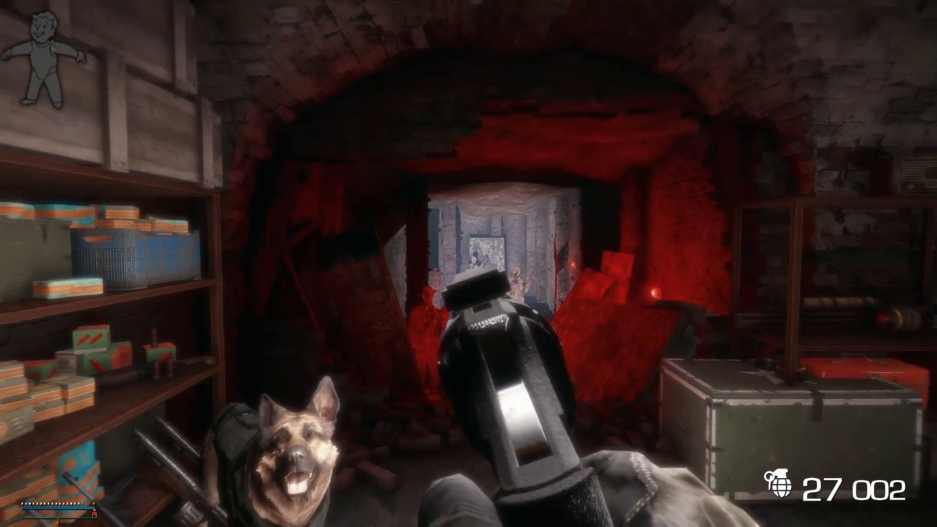
{"action": "left_click", "coordinate": [469, 264]}
{"action": "left_click", "coordinate": [468, 264]}
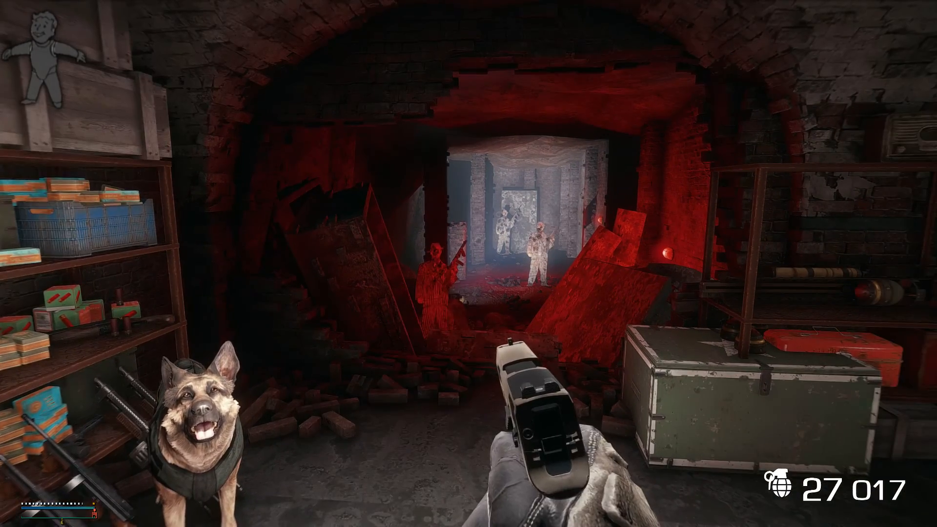
Test the tan-slide pistol by aiming and firing repeatedly until its 17-round magazine is used up.
{"action": "right_click", "coordinate": [468, 263]}
{"action": "left_click", "coordinate": [468, 264]}
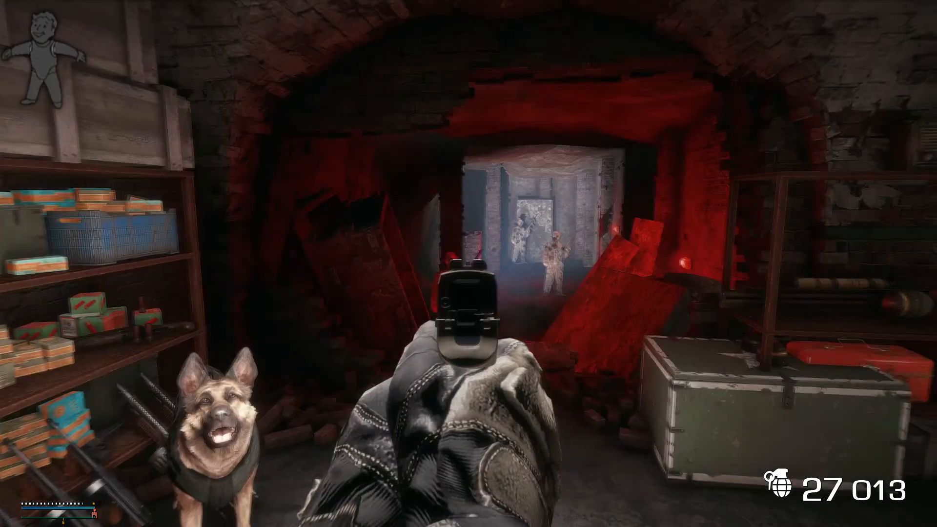
{"action": "left_click", "coordinate": [468, 263]}
{"action": "left_click", "coordinate": [469, 263]}
{"action": "left_click", "coordinate": [469, 263]}
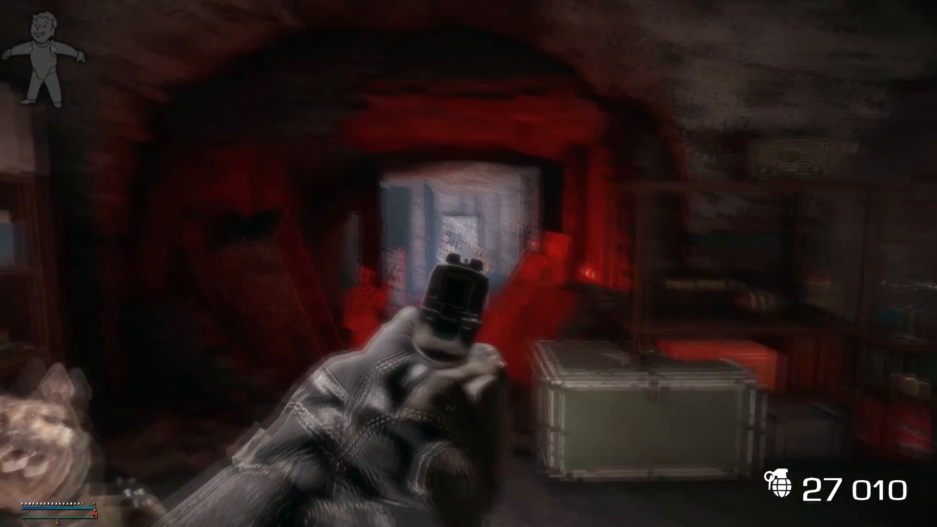
{"action": "left_click", "coordinate": [468, 263]}
{"action": "left_click", "coordinate": [468, 263]}
{"action": "left_click", "coordinate": [468, 263]}
{"action": "left_click", "coordinate": [469, 263]}
{"action": "left_click", "coordinate": [468, 263]}
{"action": "left_click", "coordinate": [468, 264]}
{"action": "left_click", "coordinate": [468, 263]}
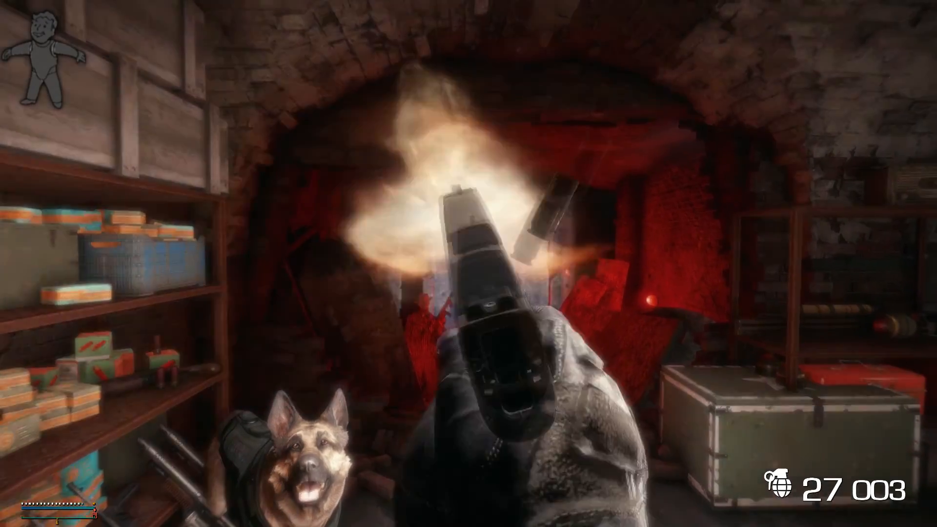
{"action": "left_click", "coordinate": [469, 264]}
{"action": "left_click", "coordinate": [469, 264]}
{"action": "left_click", "coordinate": [468, 264]}
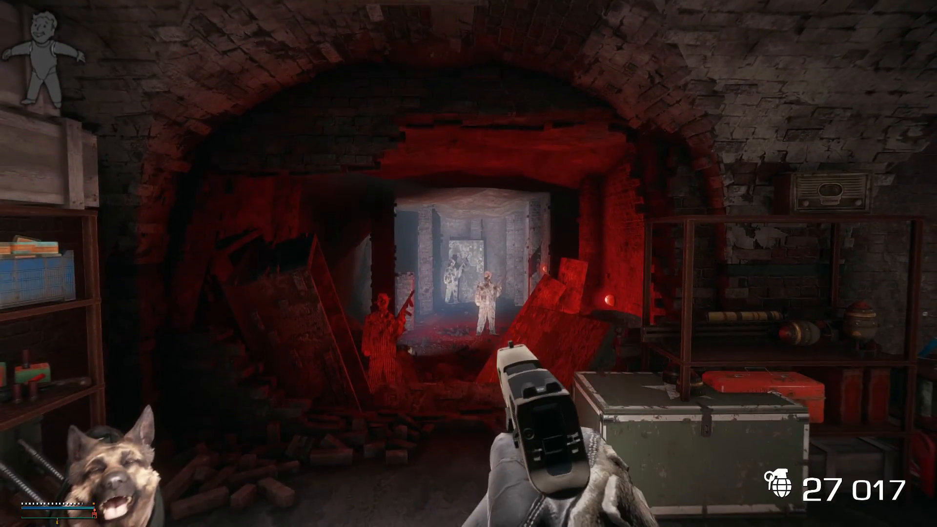
Reopen the ESP list, open weaponpack1.esp's contents to review the merged pistols, and close the container inventory.
{"action": "key", "text": "f"}
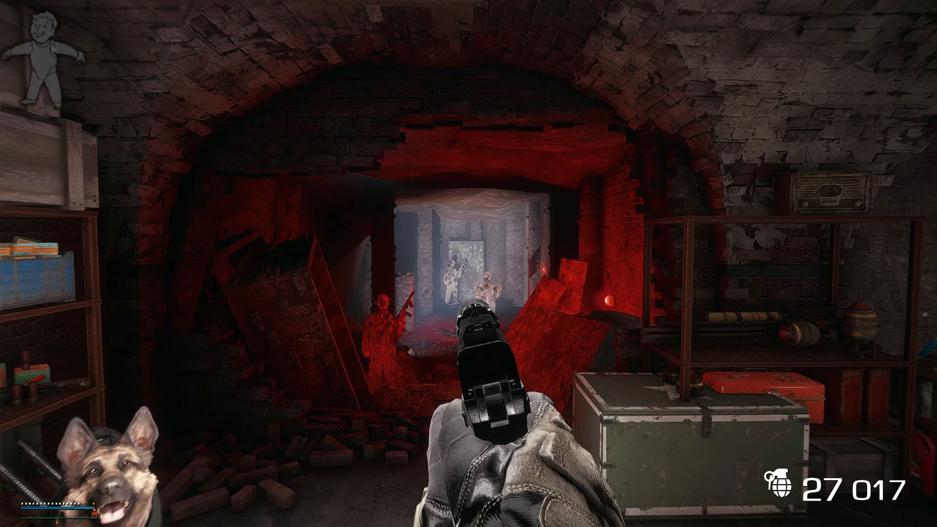
{"action": "key", "text": "Insert"}
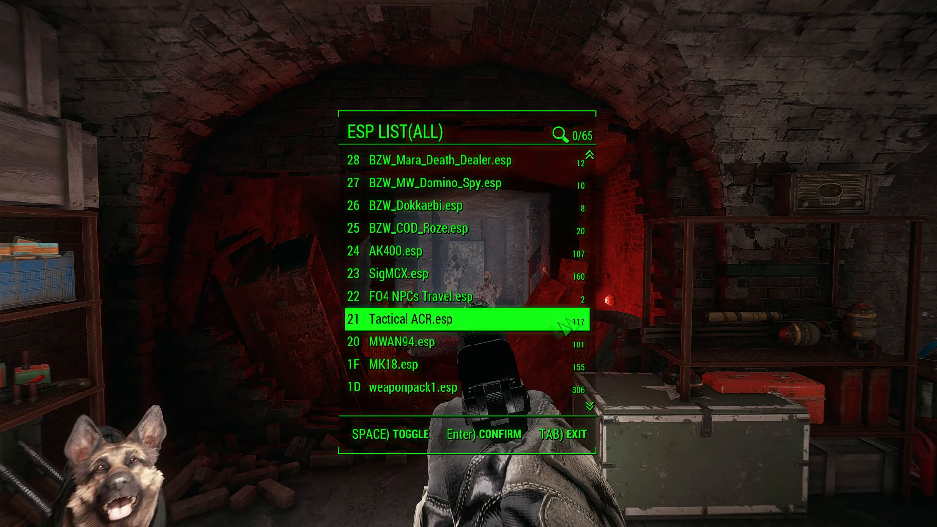
{"action": "left_click", "coordinate": [411, 388]}
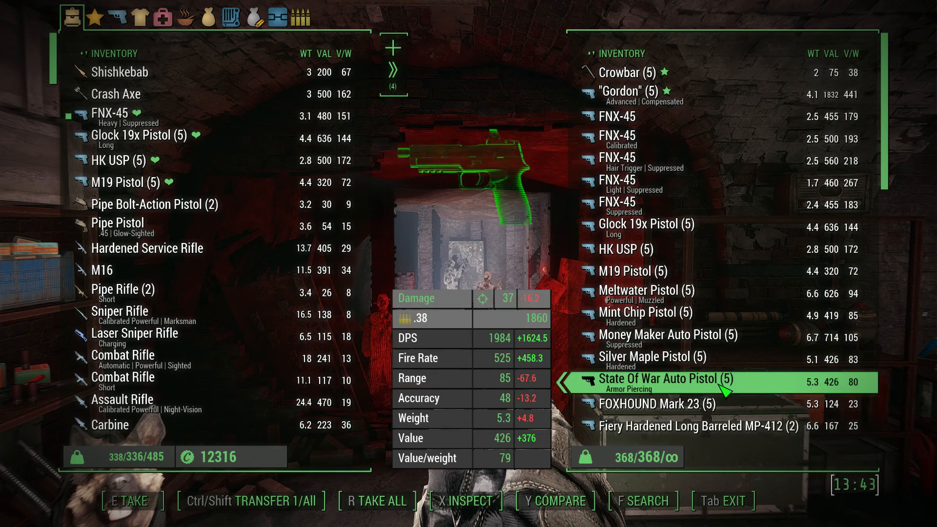
{"action": "key", "text": "Tab"}
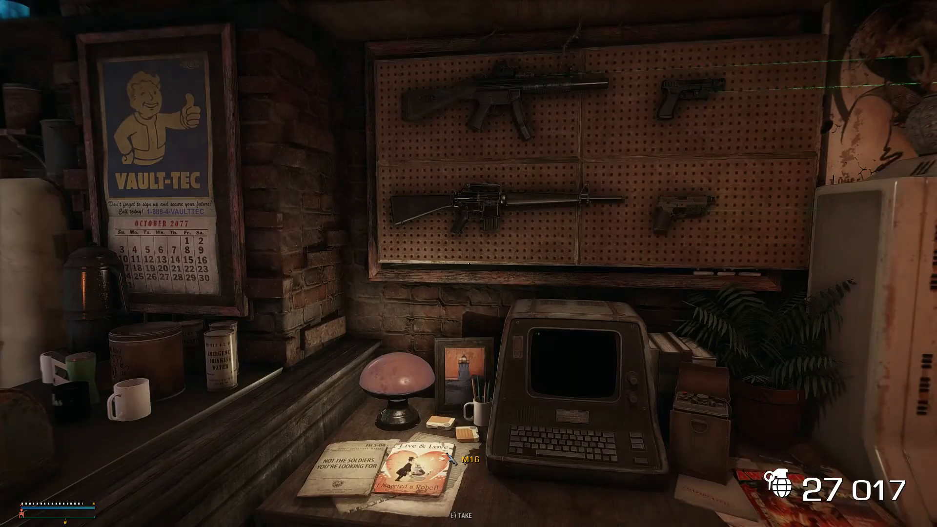